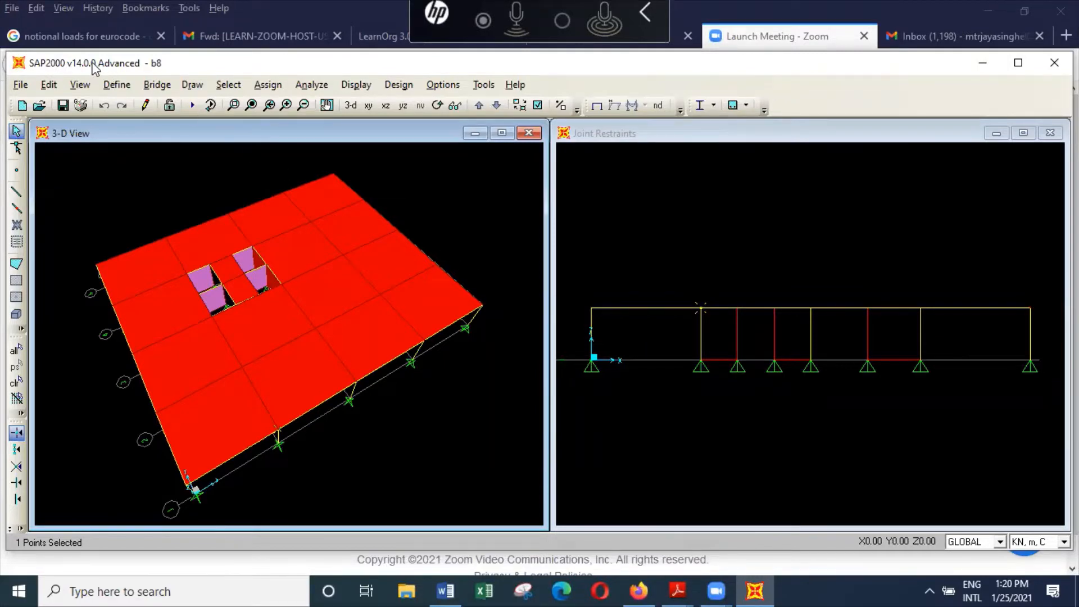
Step: Set the unitslab1 scale factor to 4.2 in the slabself load combination
click(80, 85)
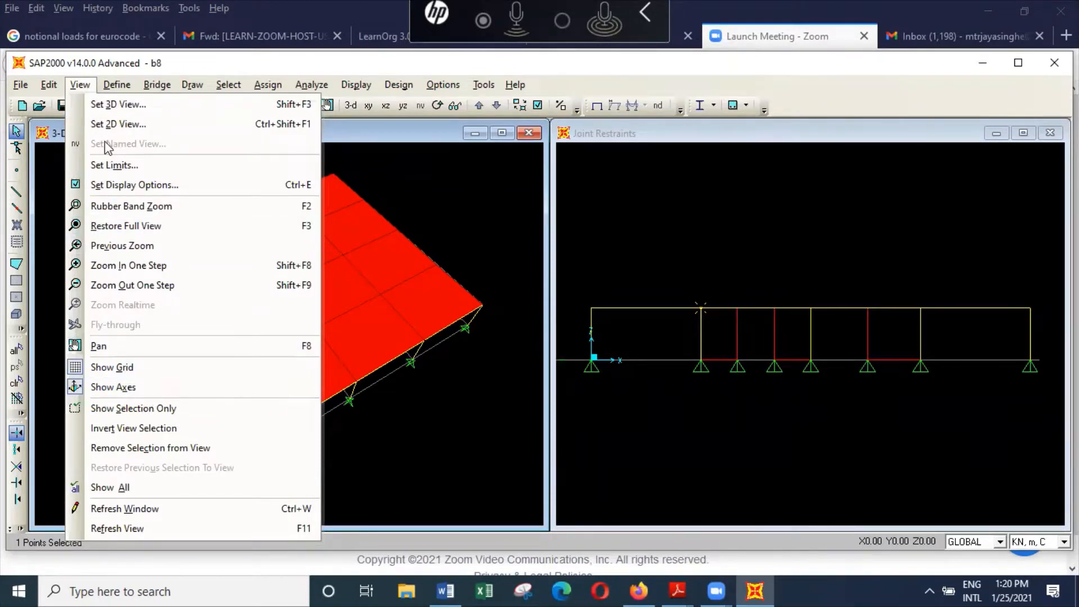
click(117, 85)
click(118, 86)
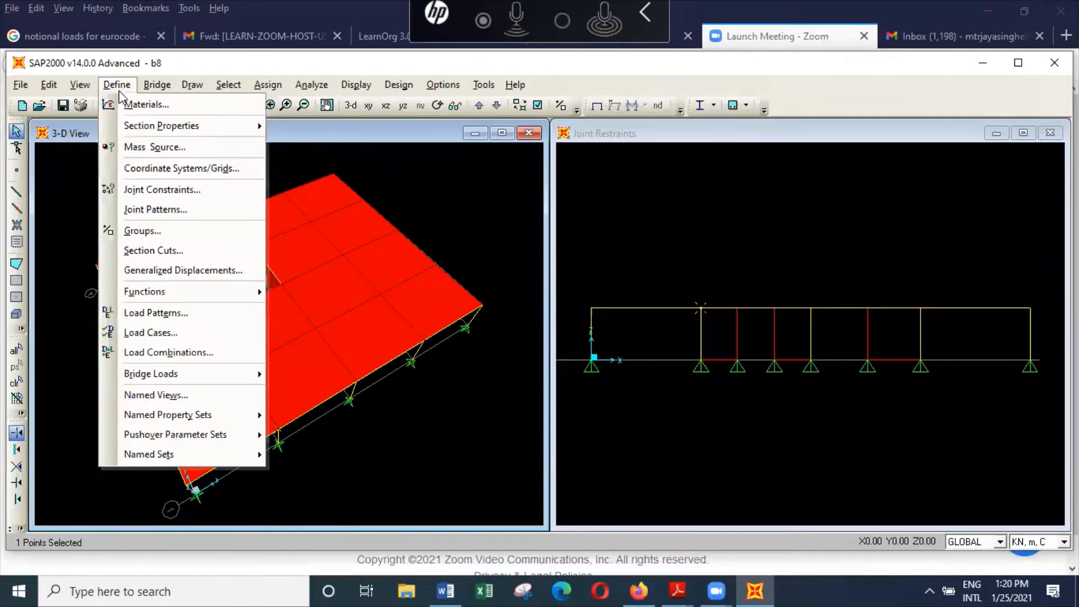
click(180, 354)
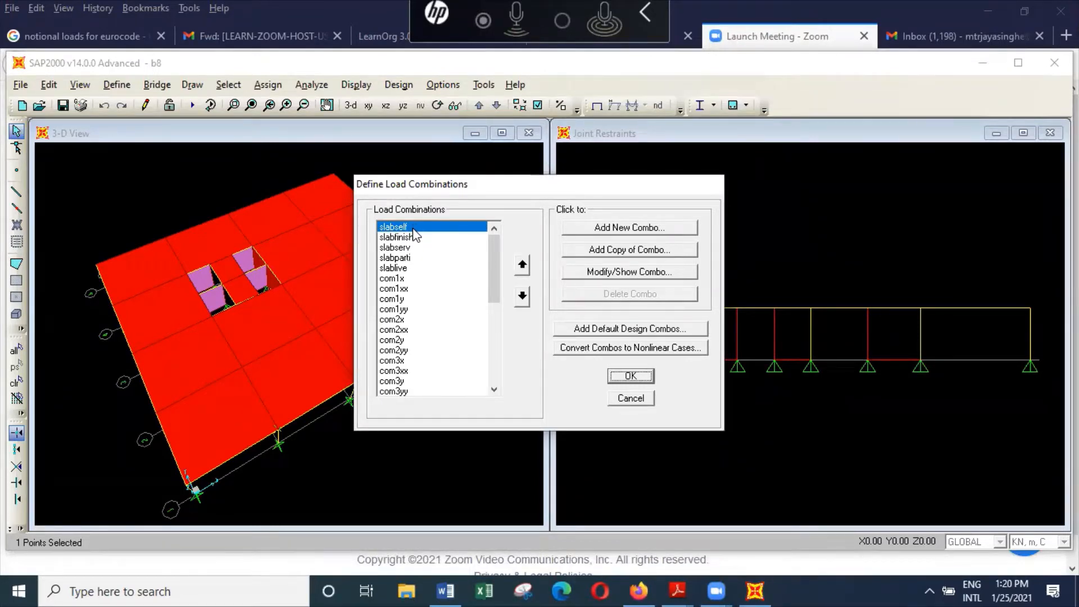
click(627, 274)
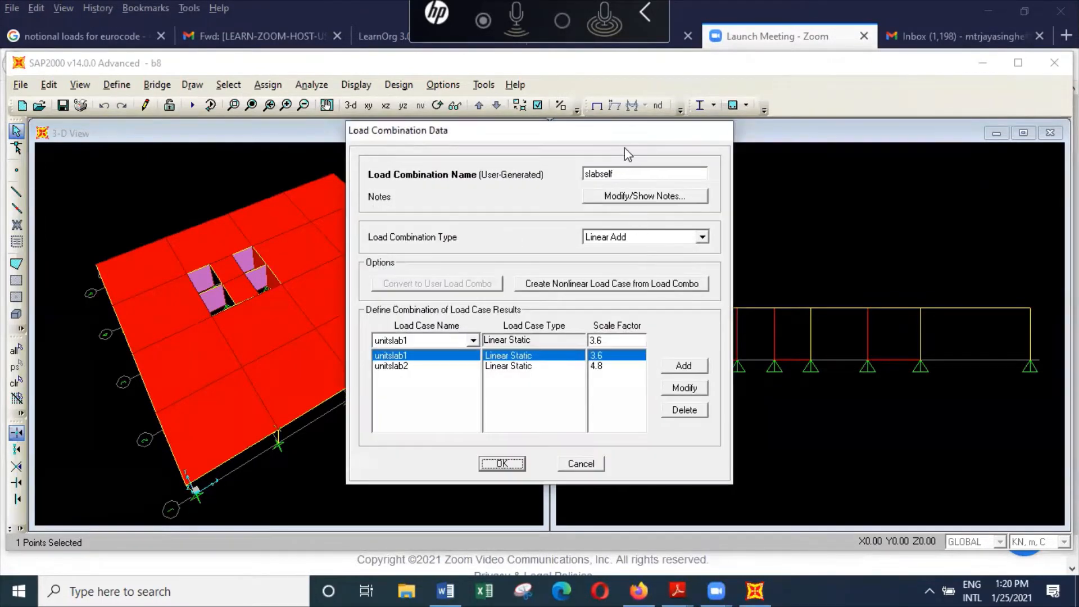
drag(629, 130, 789, 117)
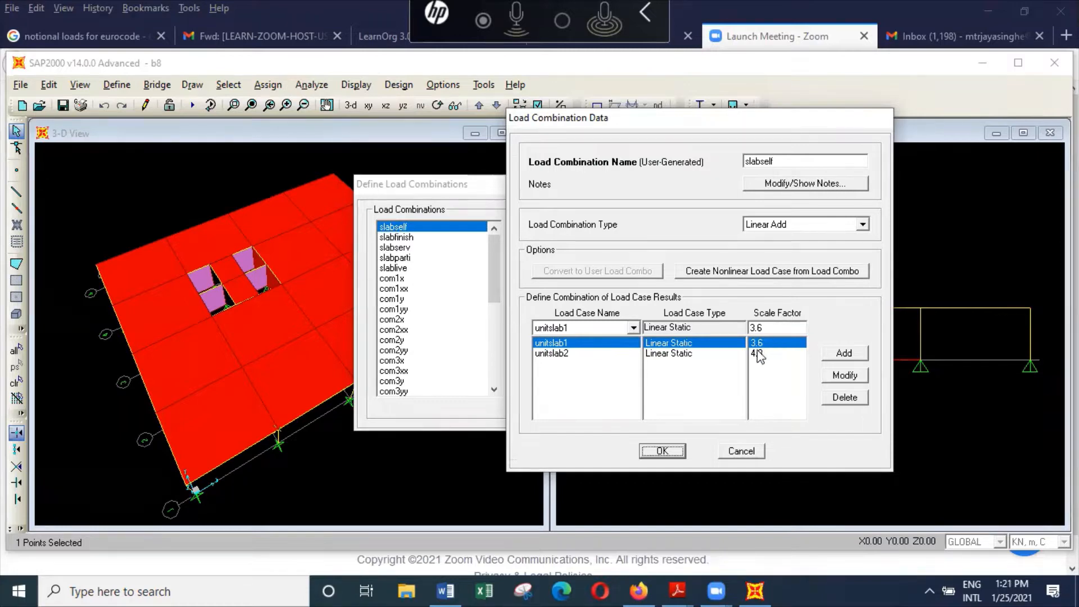
double_click(755, 328)
text(4.2)
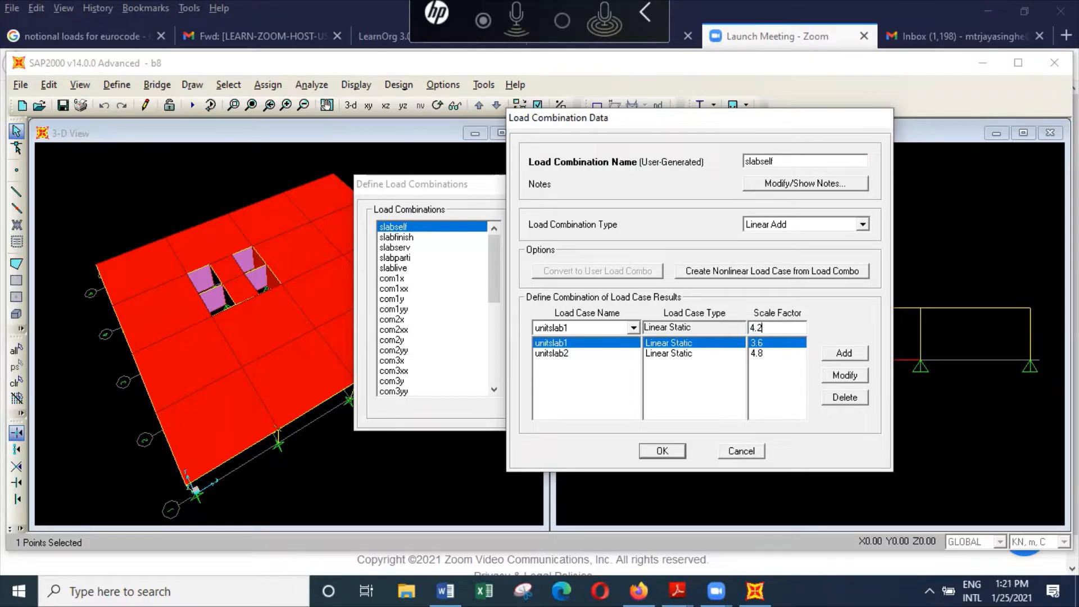
click(850, 375)
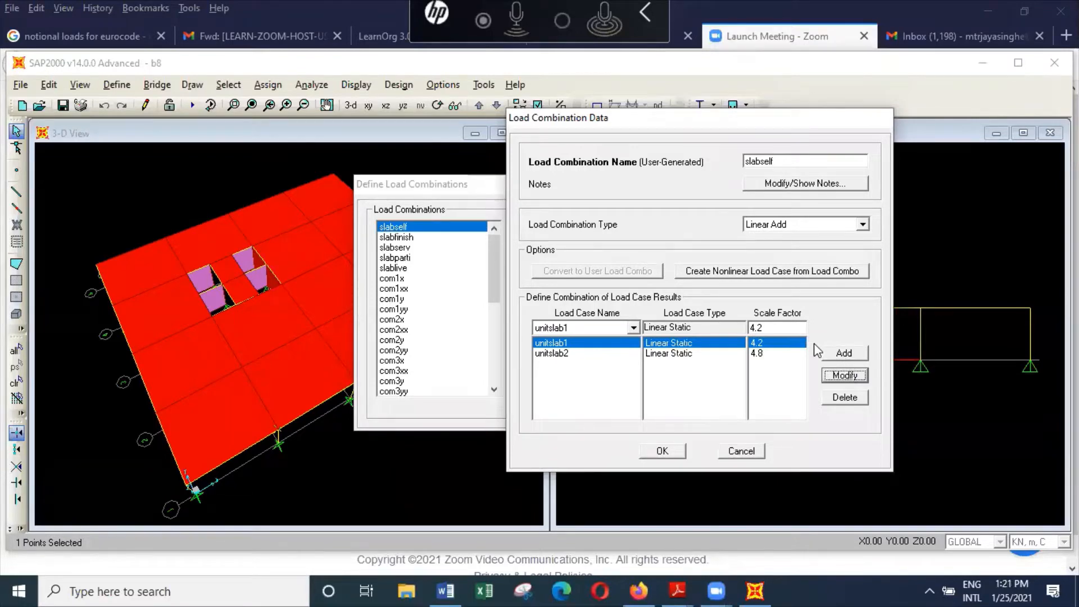
click(765, 353)
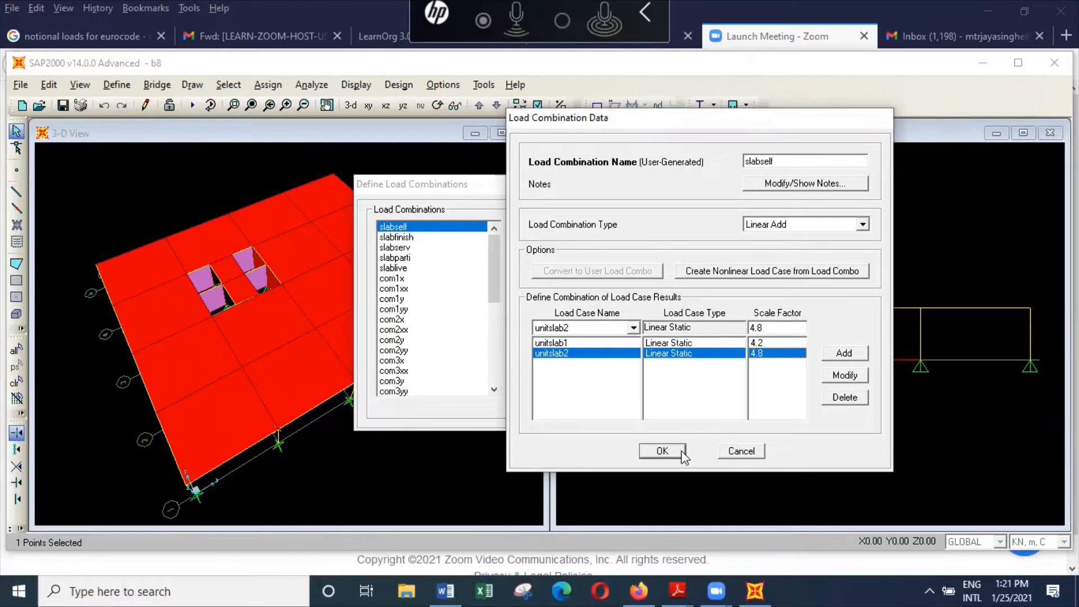
click(662, 450)
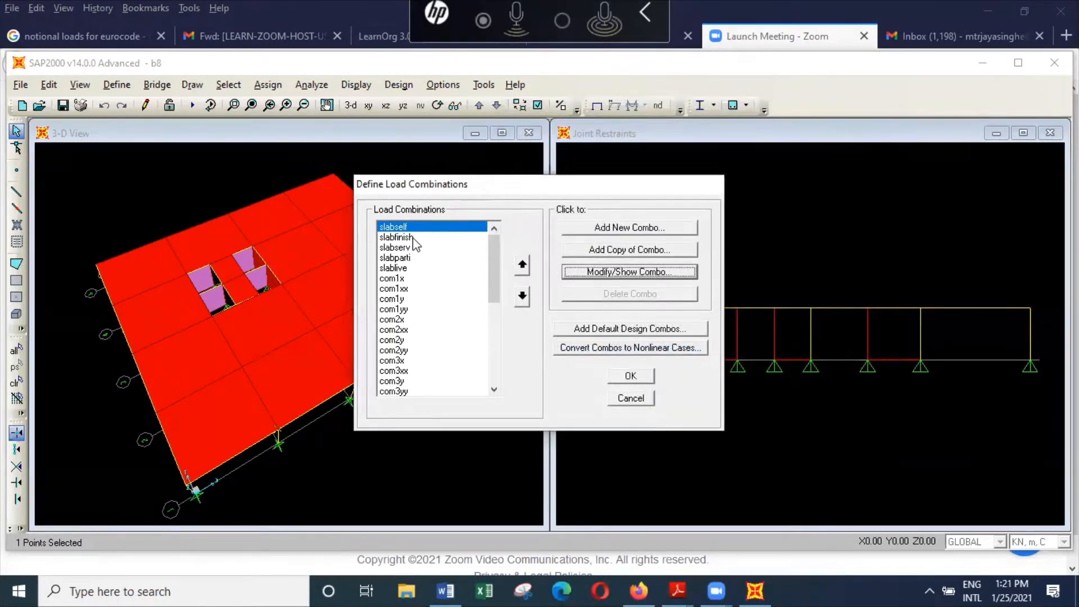
Step: Review the load cases and scale factors of the slabfinish, slabserv, slabparti and slablive combinations, and leave the combination definitions without applying changes
click(413, 238)
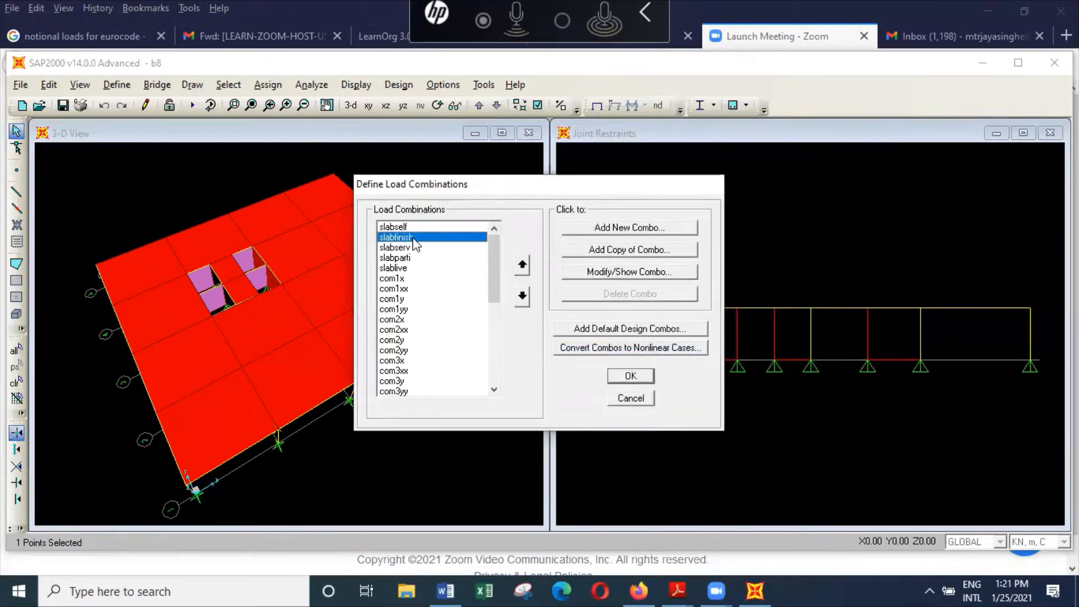
click(655, 272)
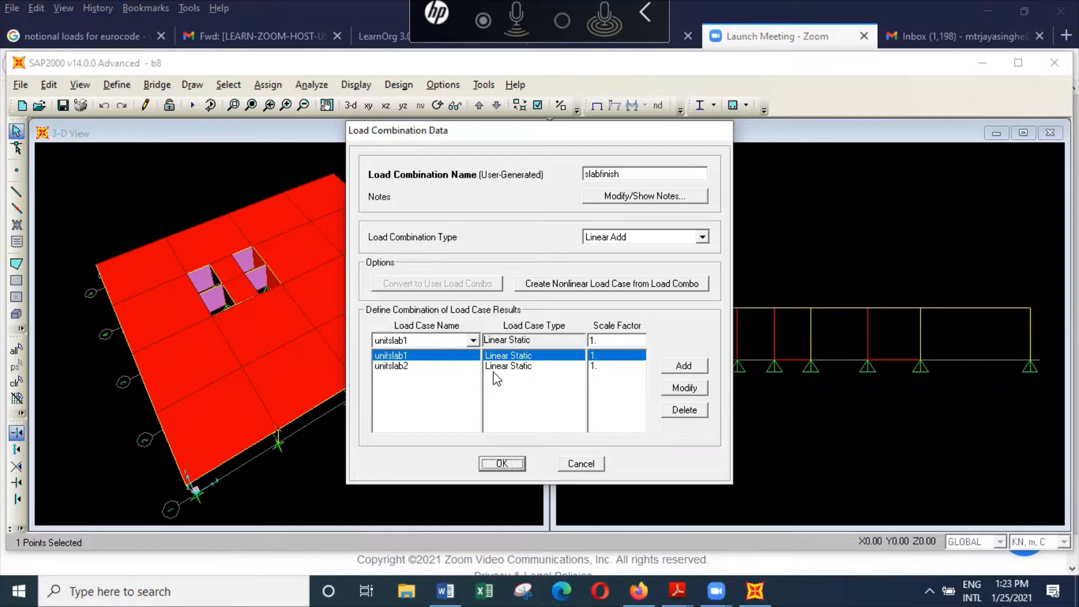
click(503, 463)
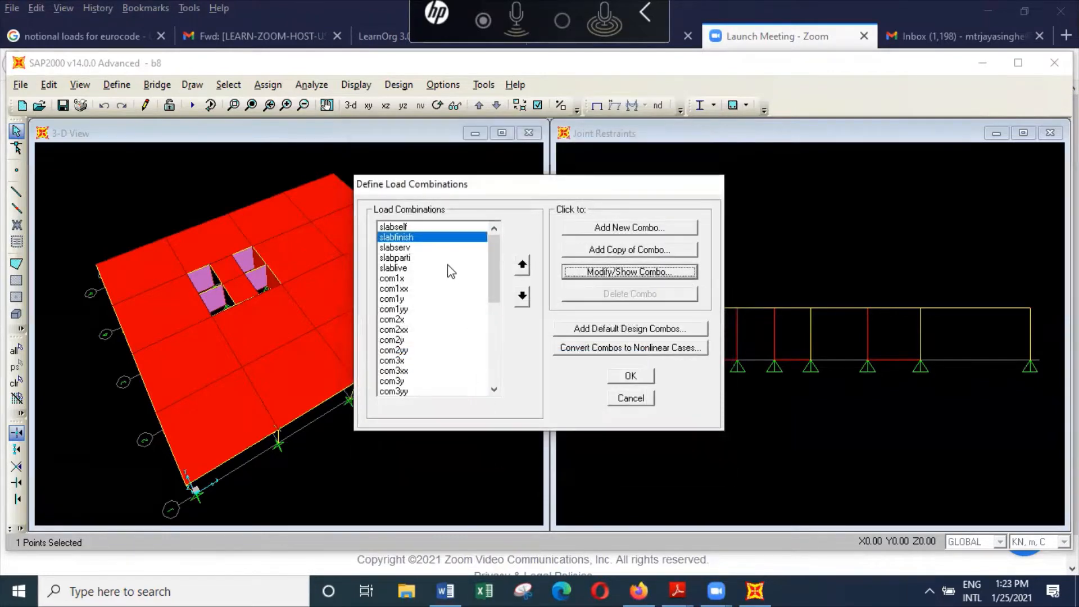
click(429, 248)
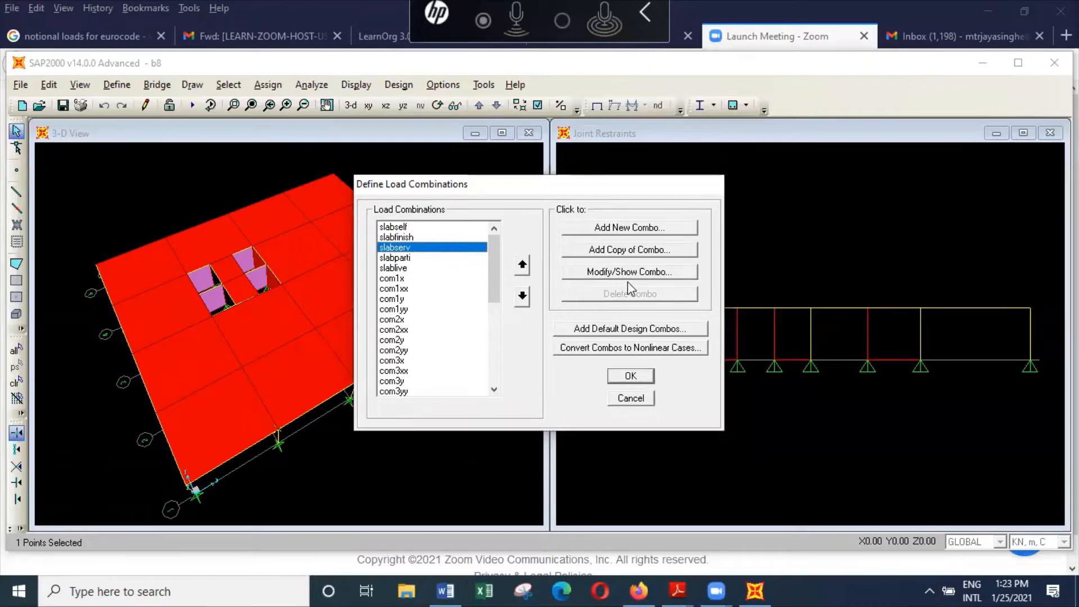
click(663, 273)
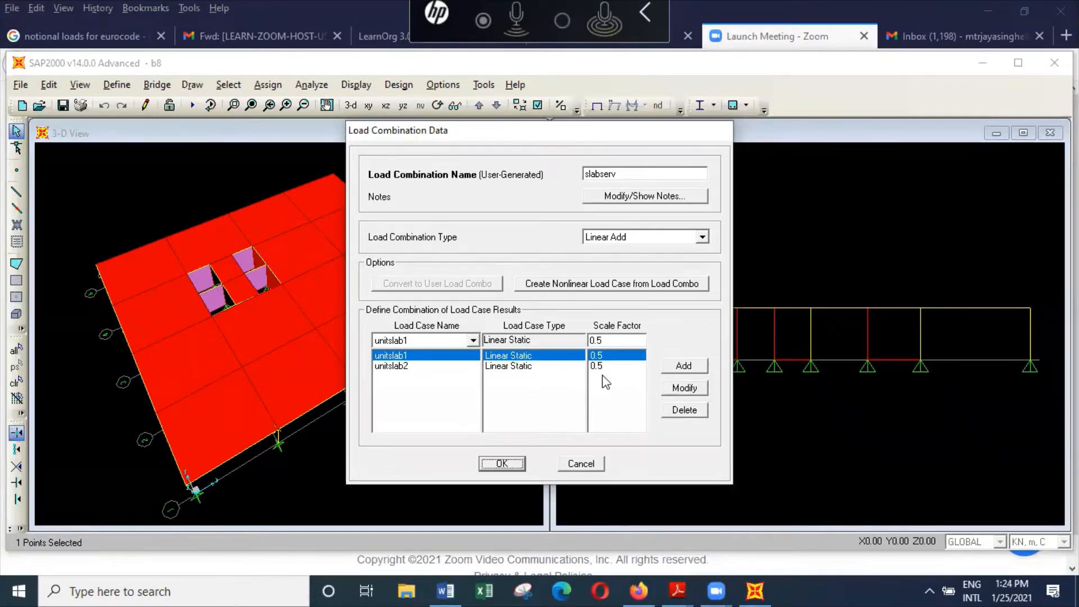
click(501, 464)
click(413, 258)
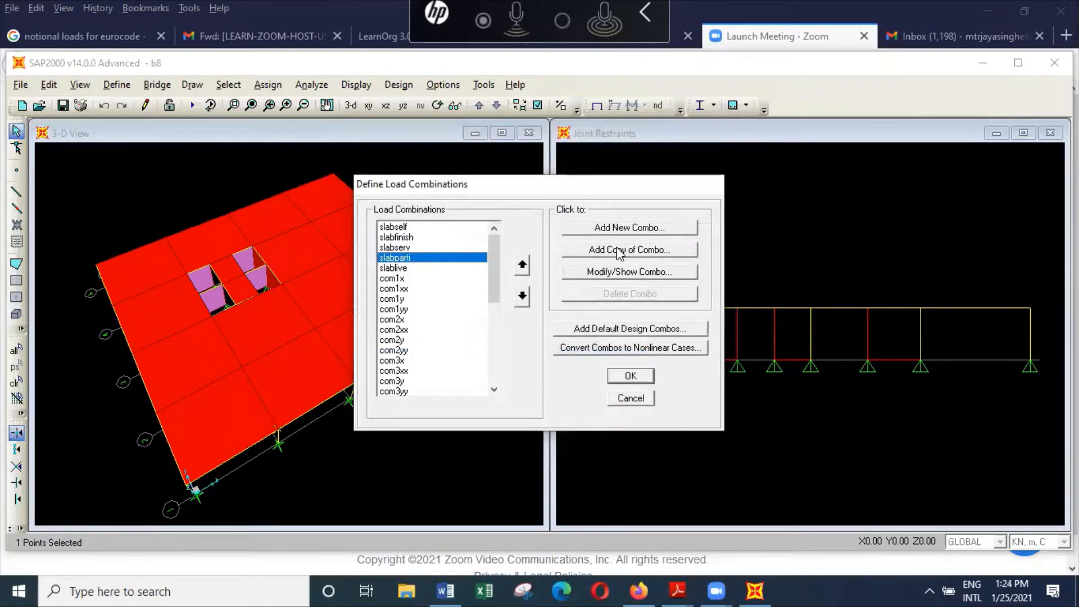
click(663, 275)
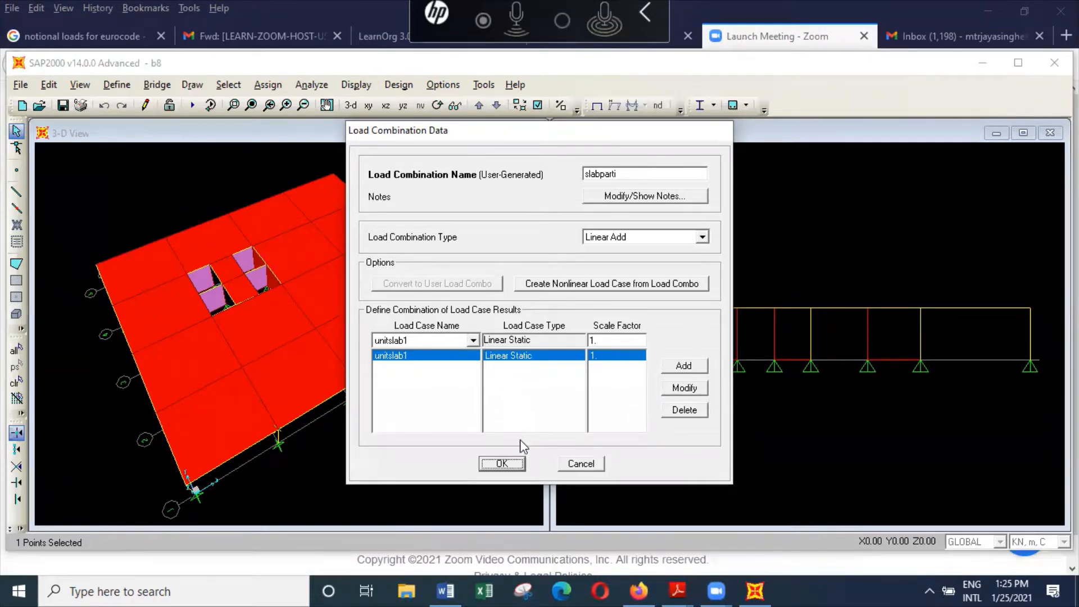
click(515, 465)
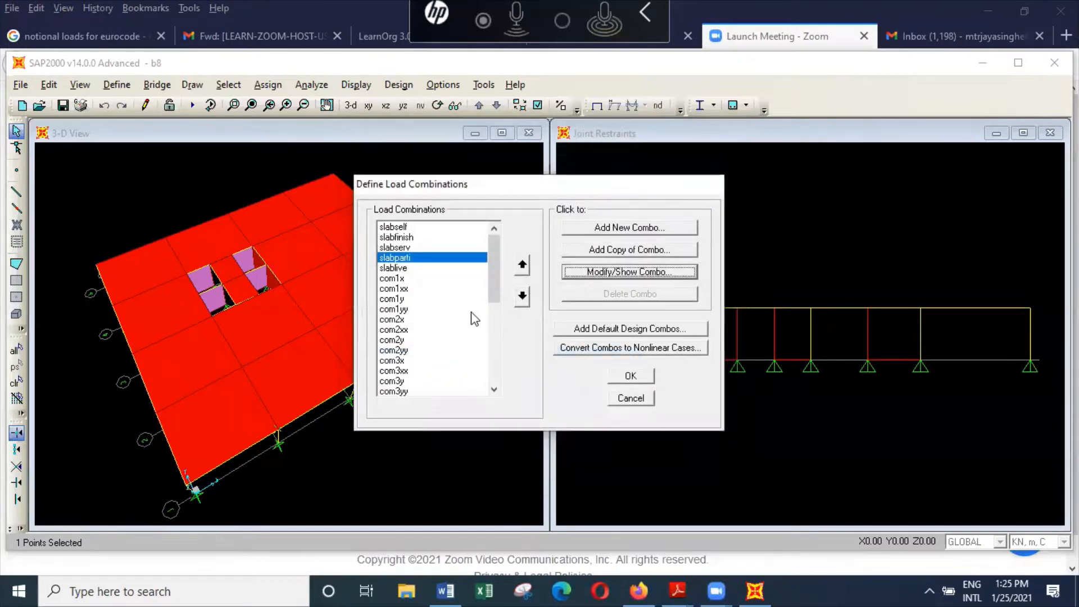
click(440, 269)
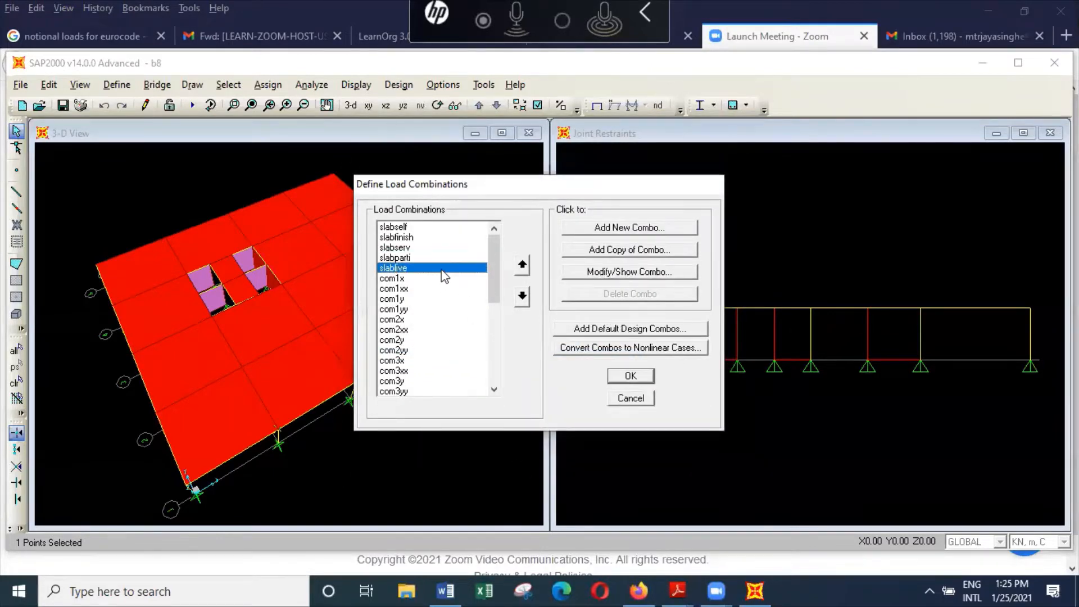
click(627, 273)
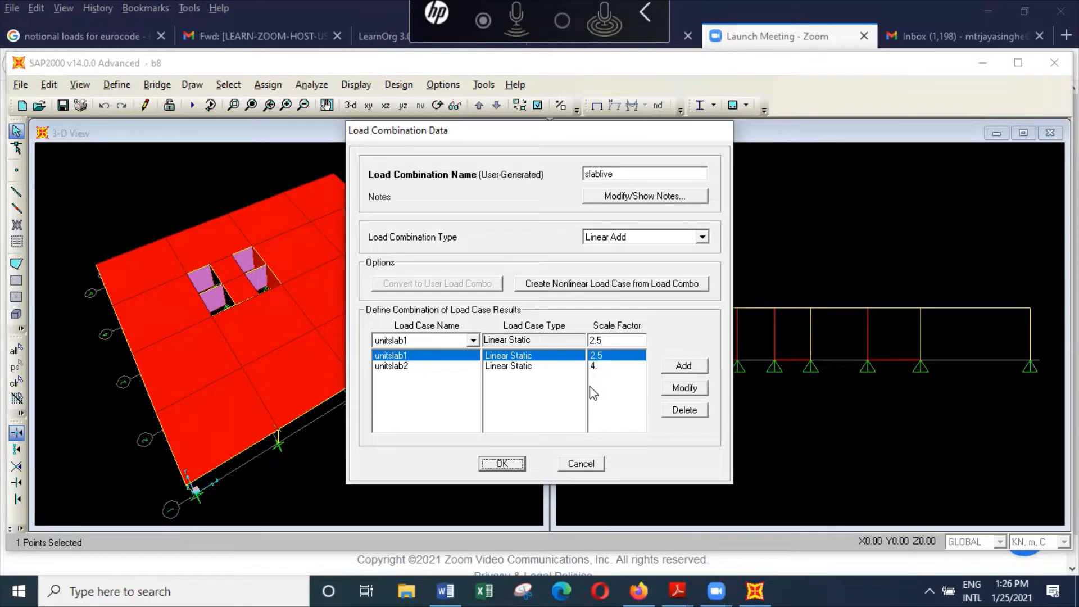
click(517, 465)
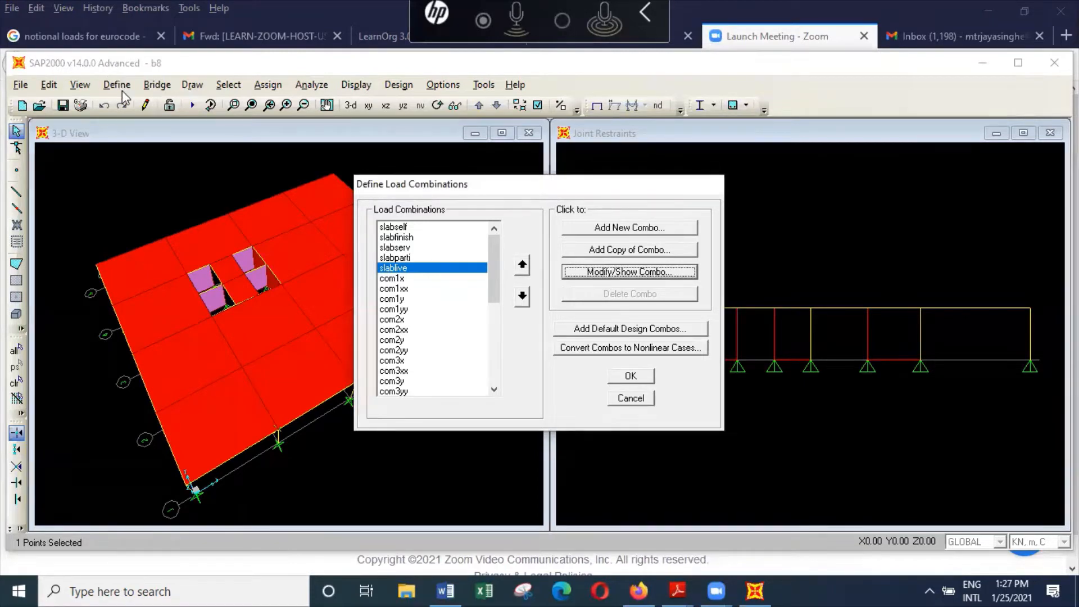
click(642, 399)
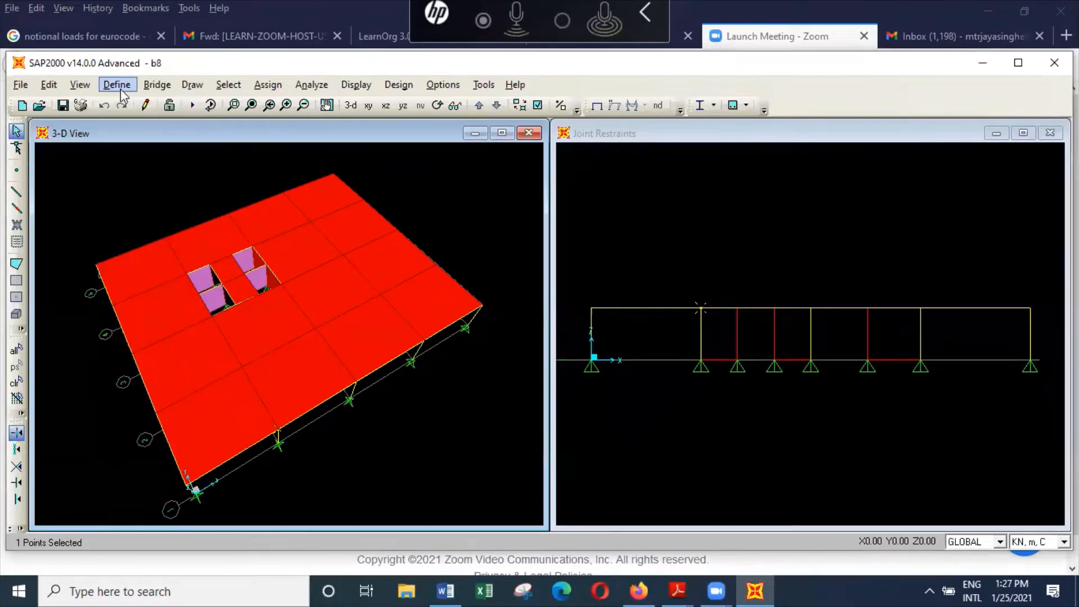
Step: Deselect the selected joint in the elevation view, and change slabself's unitslab1 scale factor to 4.2, applying the combination changes
click(699, 304)
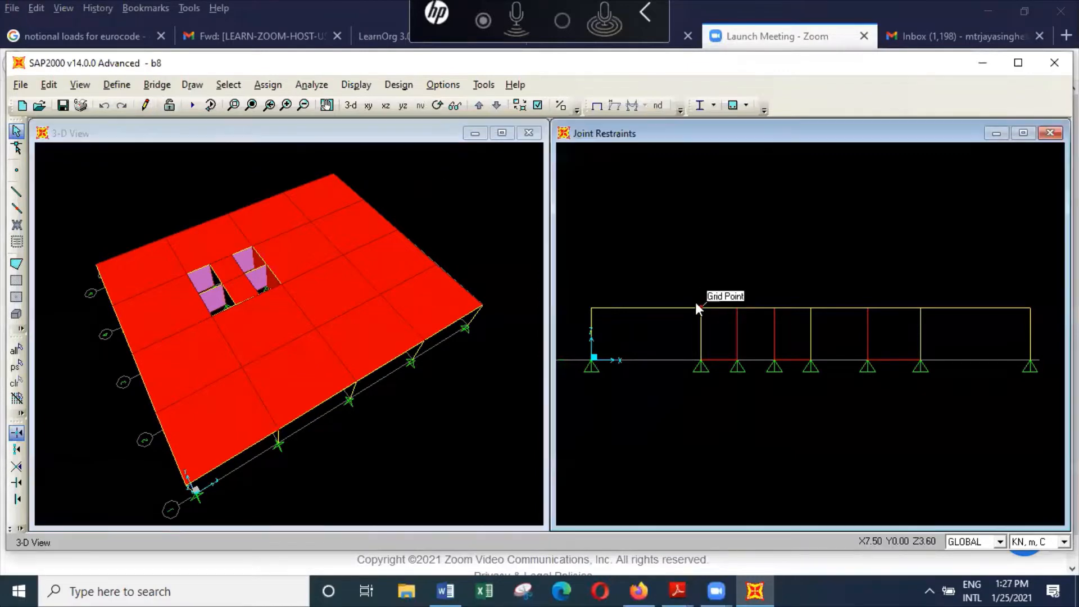
click(117, 85)
click(221, 352)
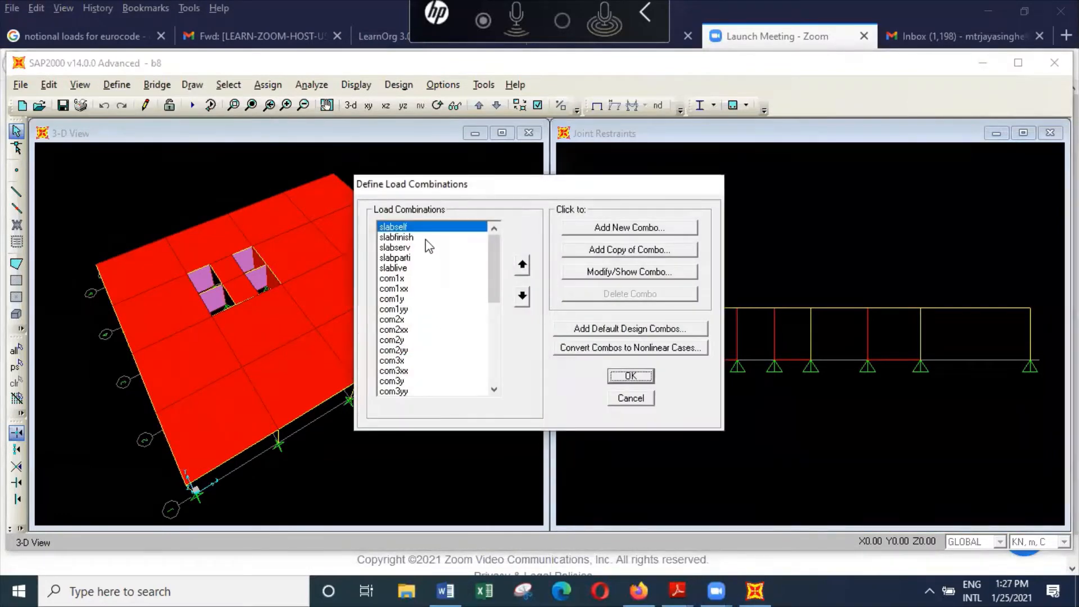
click(662, 272)
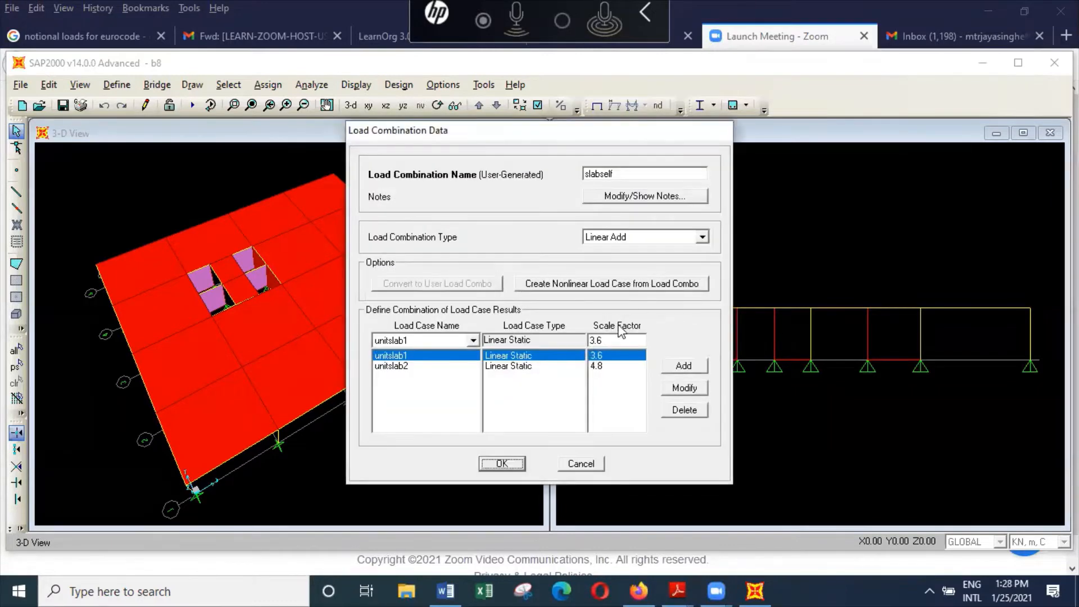
click(615, 340)
text(4.2)
click(696, 388)
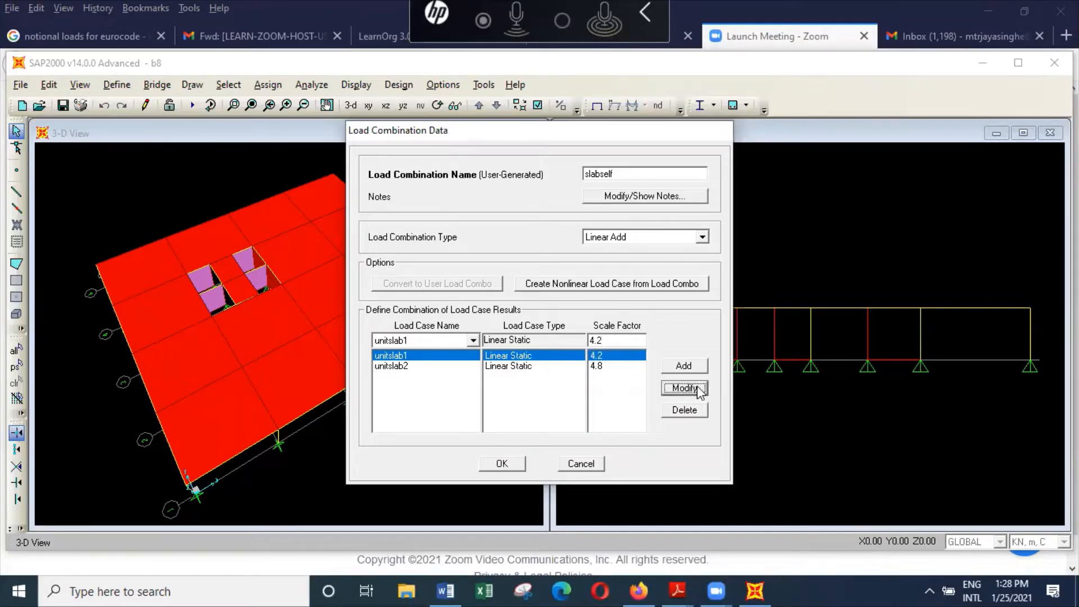
click(500, 464)
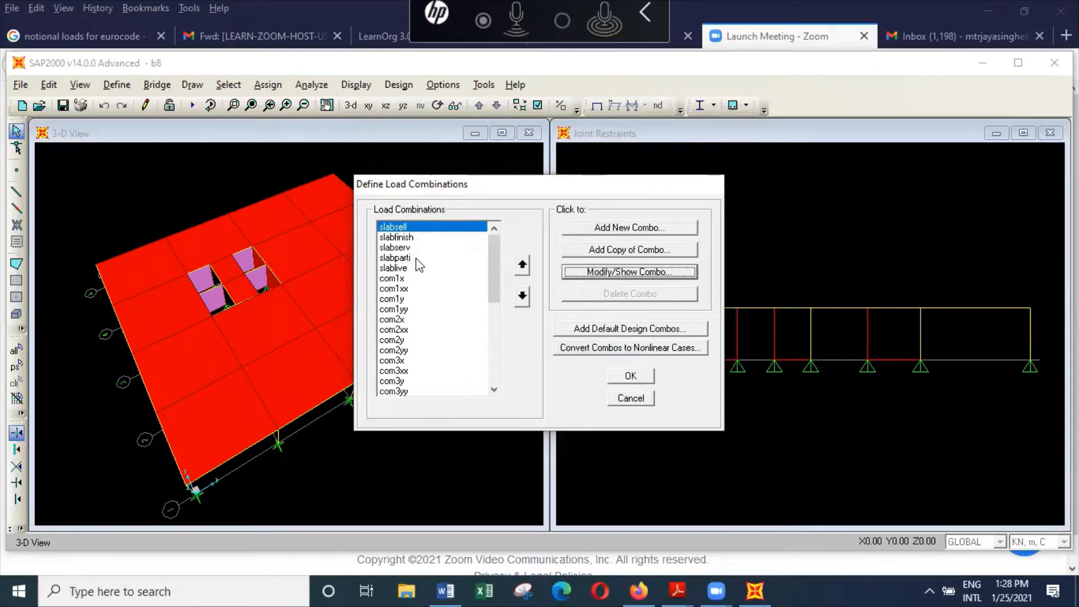
click(644, 380)
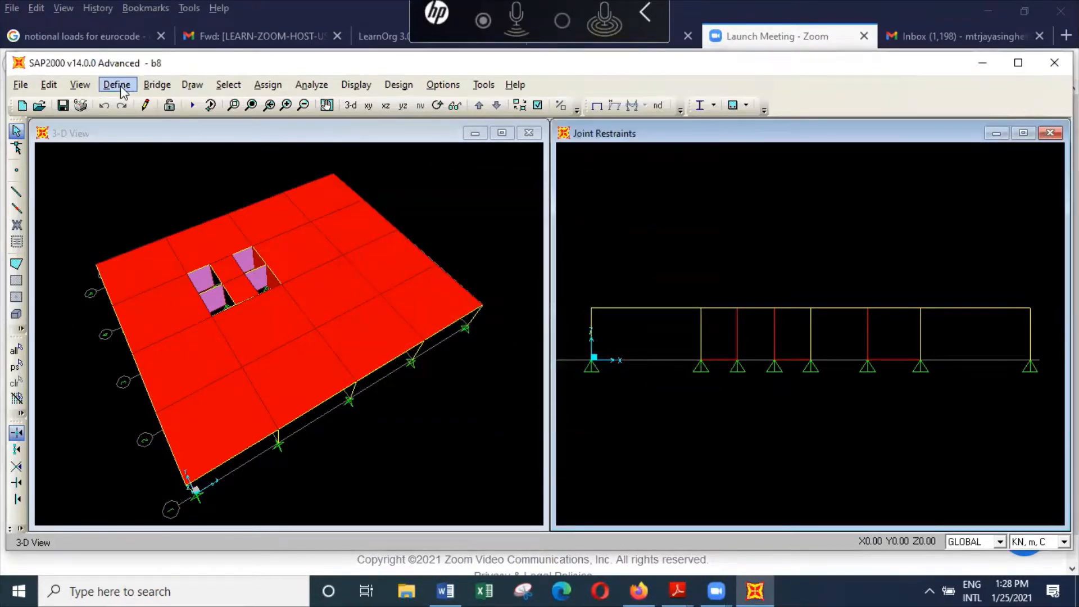
Step: Define the mass source from element and additional masses and loads, adding the DEAD load with a multiplier of 1
click(120, 88)
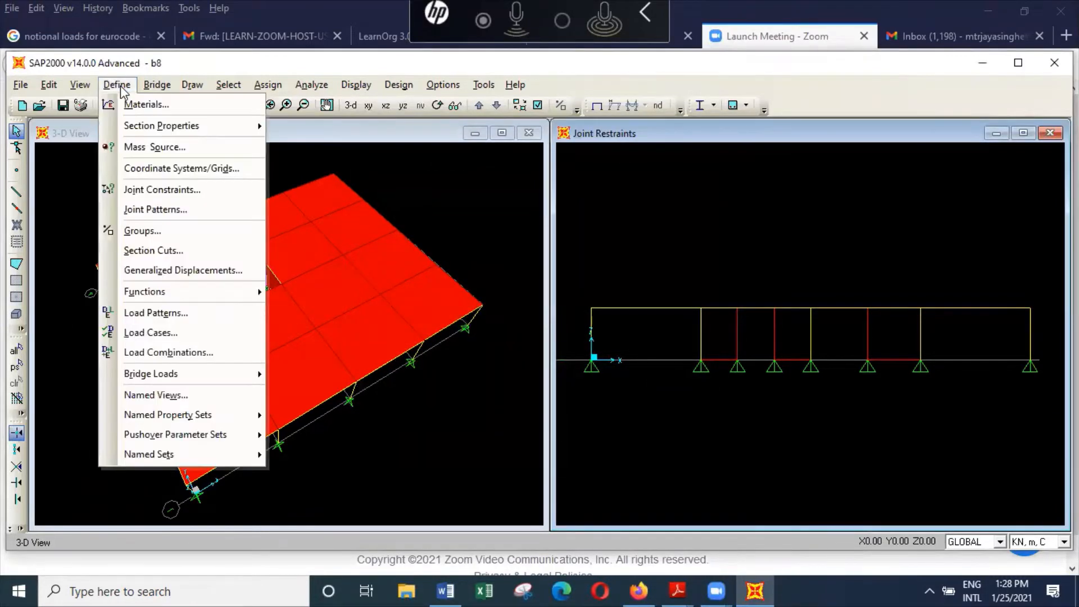
click(155, 147)
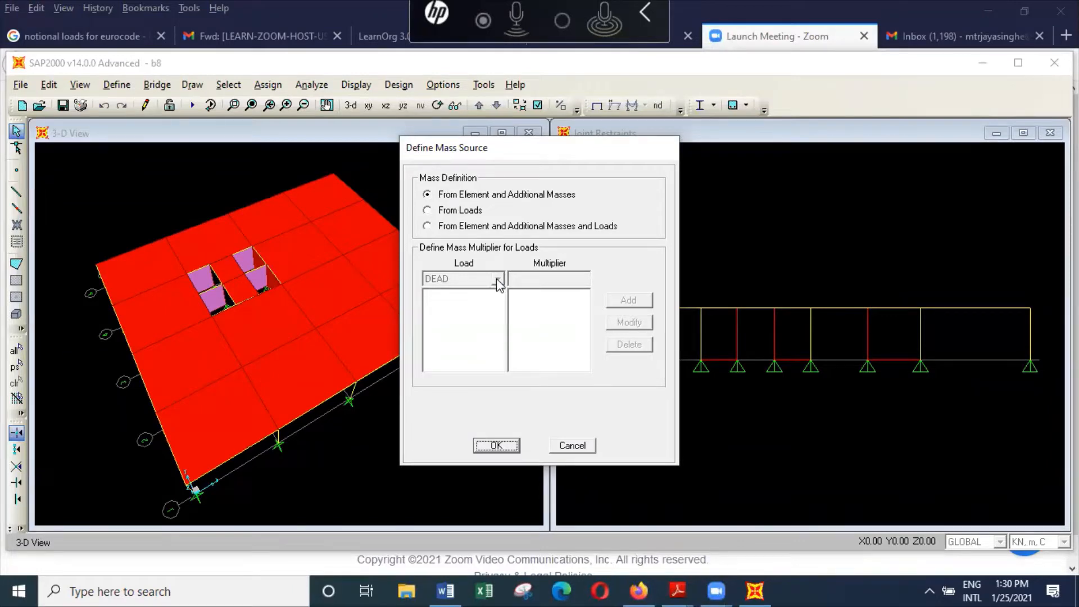
click(493, 226)
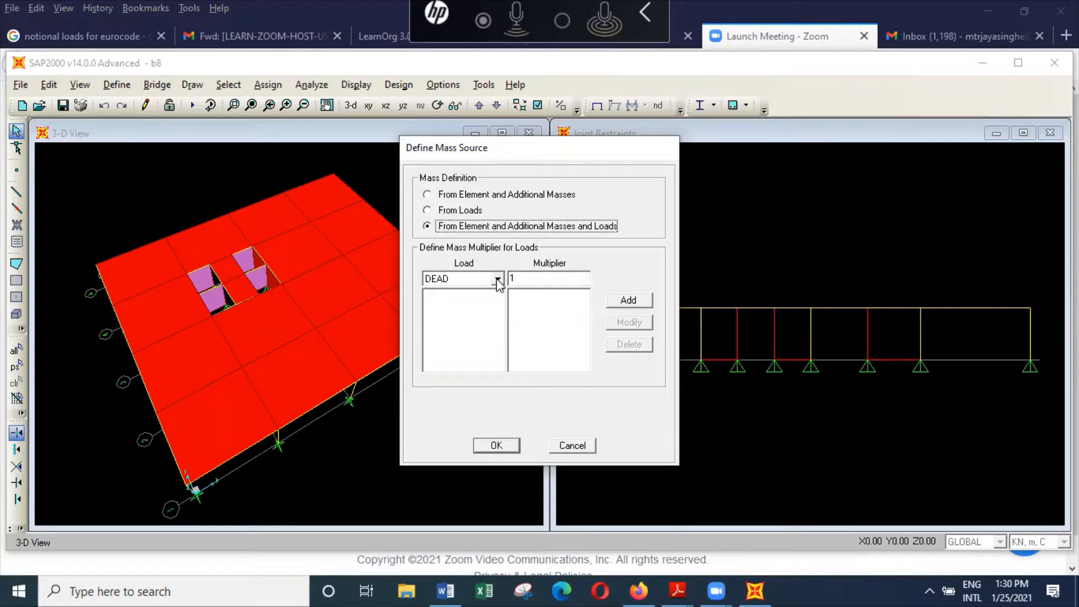
click(497, 279)
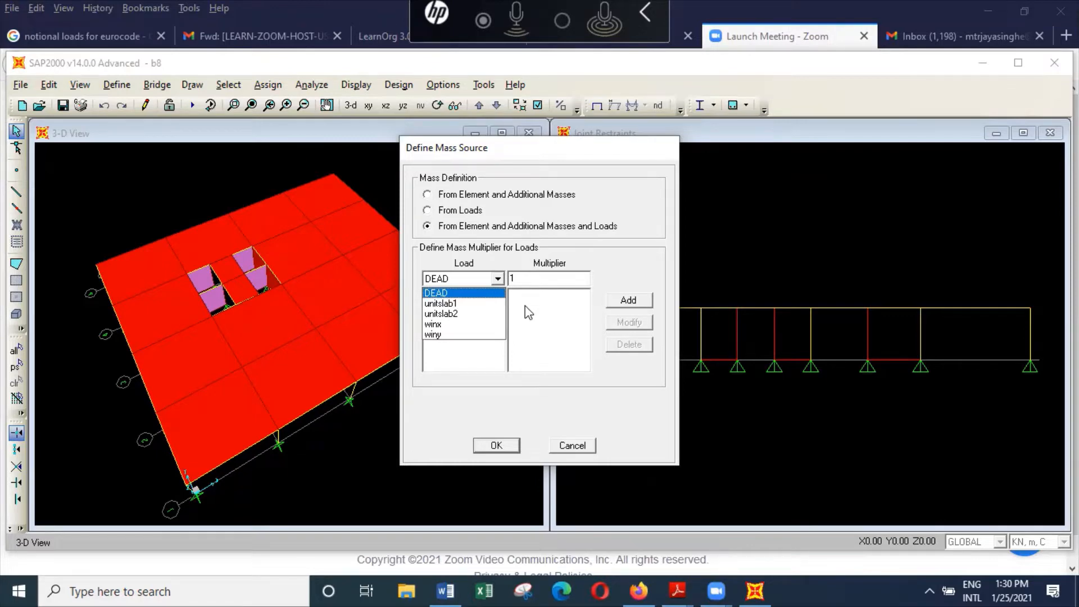
click(484, 280)
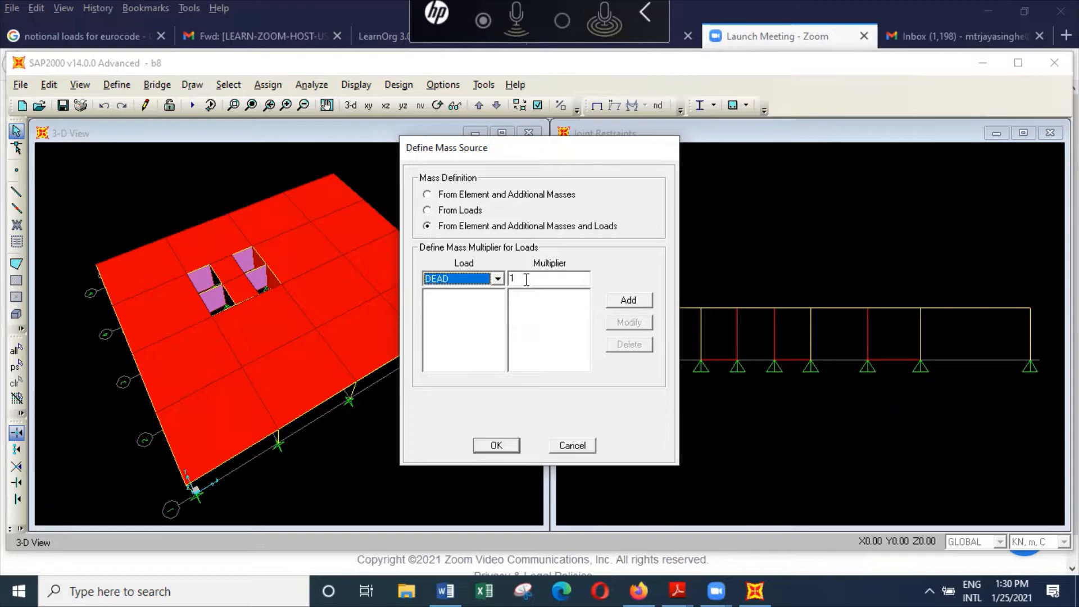
click(627, 302)
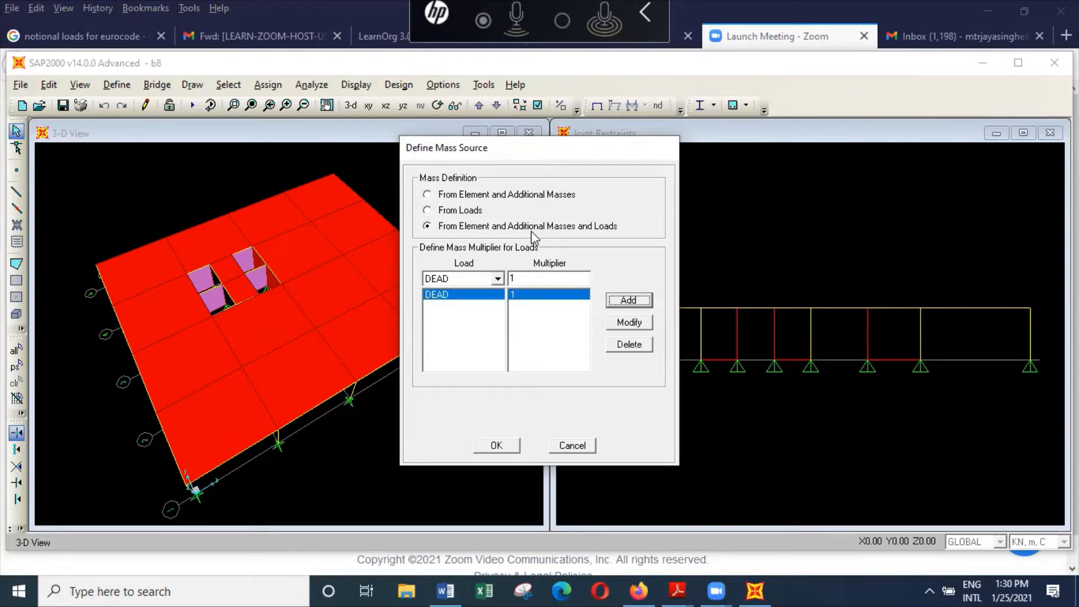
Step: Add the unitslab1 load to the mass source with a multiplier of 0.7
click(498, 280)
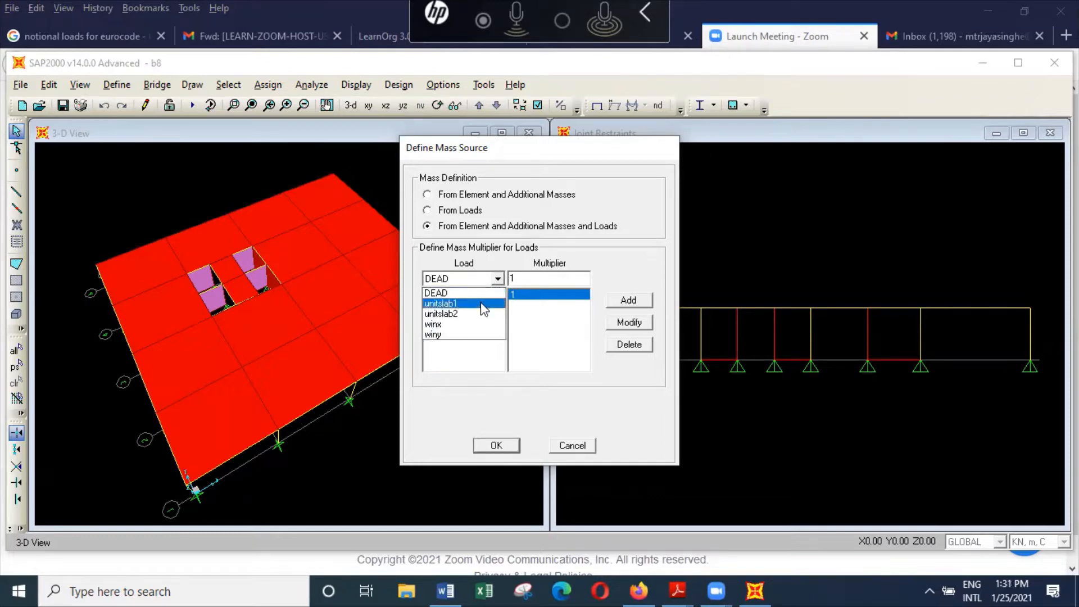
click(482, 304)
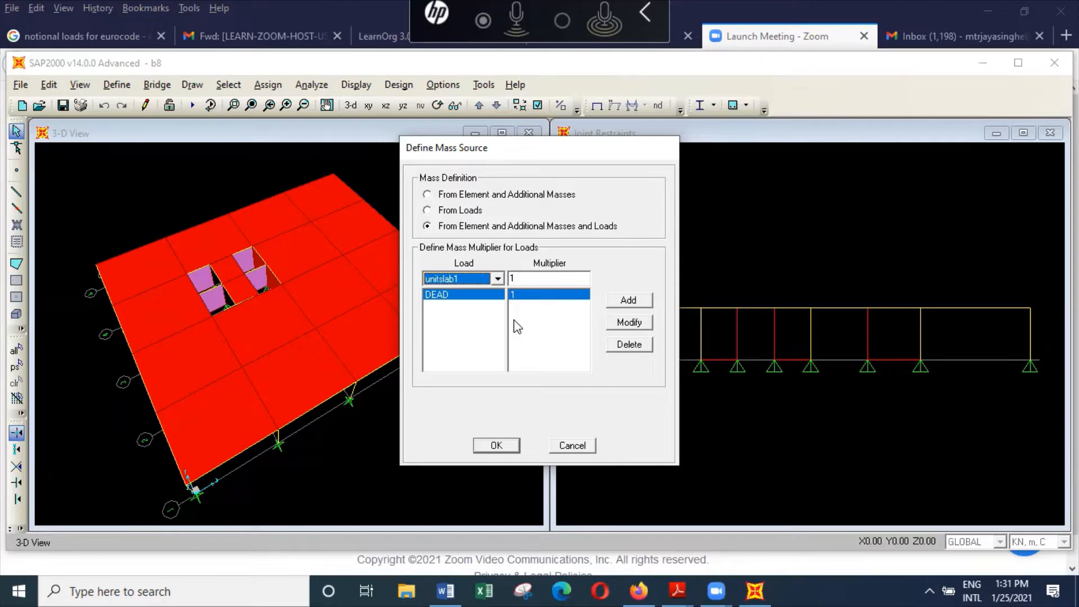
double_click(516, 278)
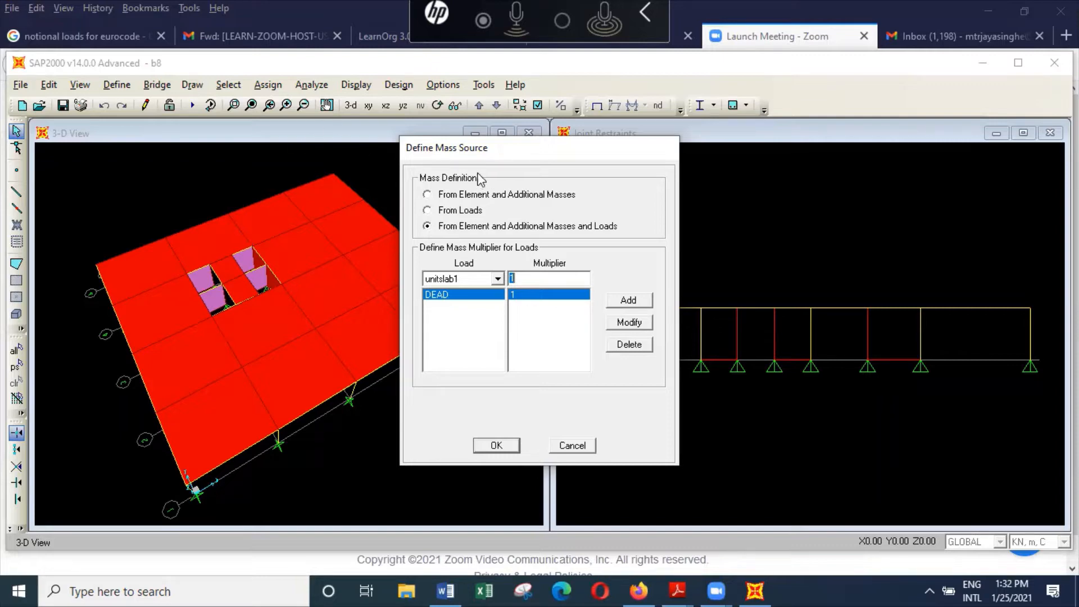
text(.7)
click(644, 308)
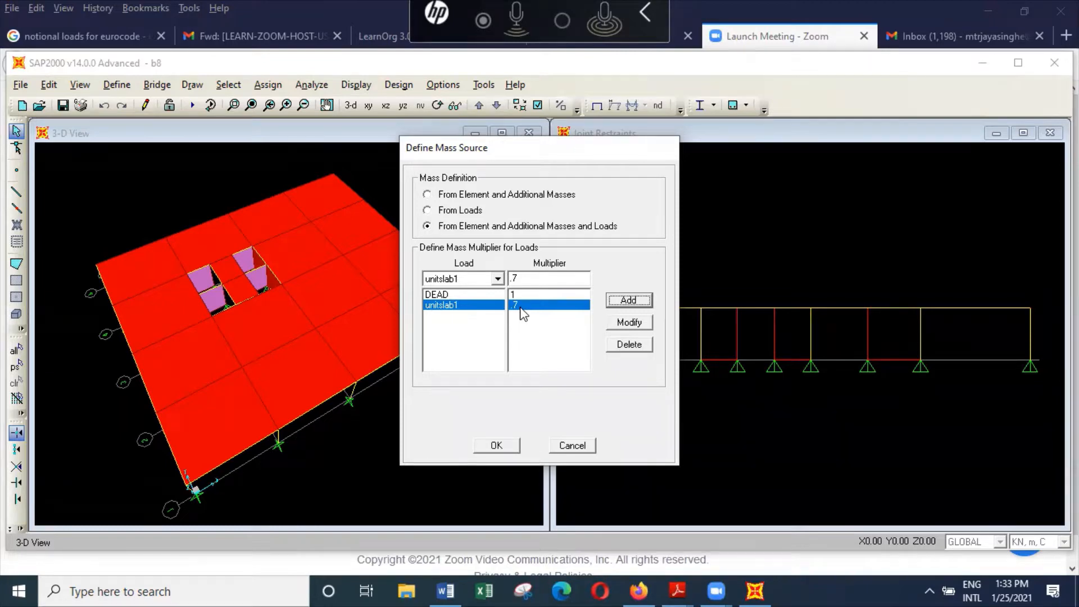
Step: Change the unitslab1 mass multiplier to 1.6 and apply the mass source definition
double_click(543, 277)
text(1.6)
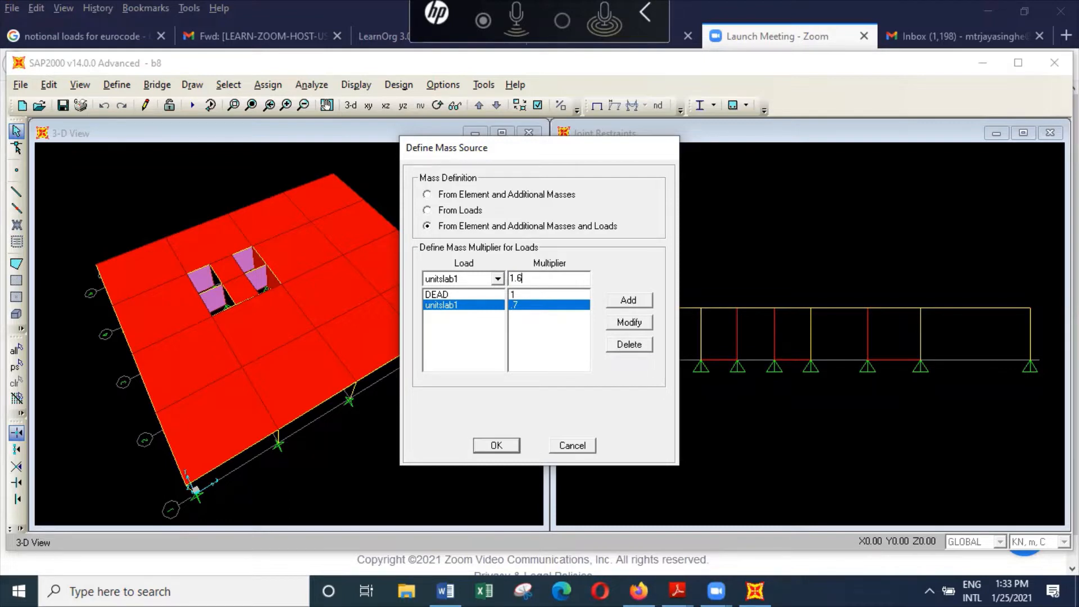
click(644, 327)
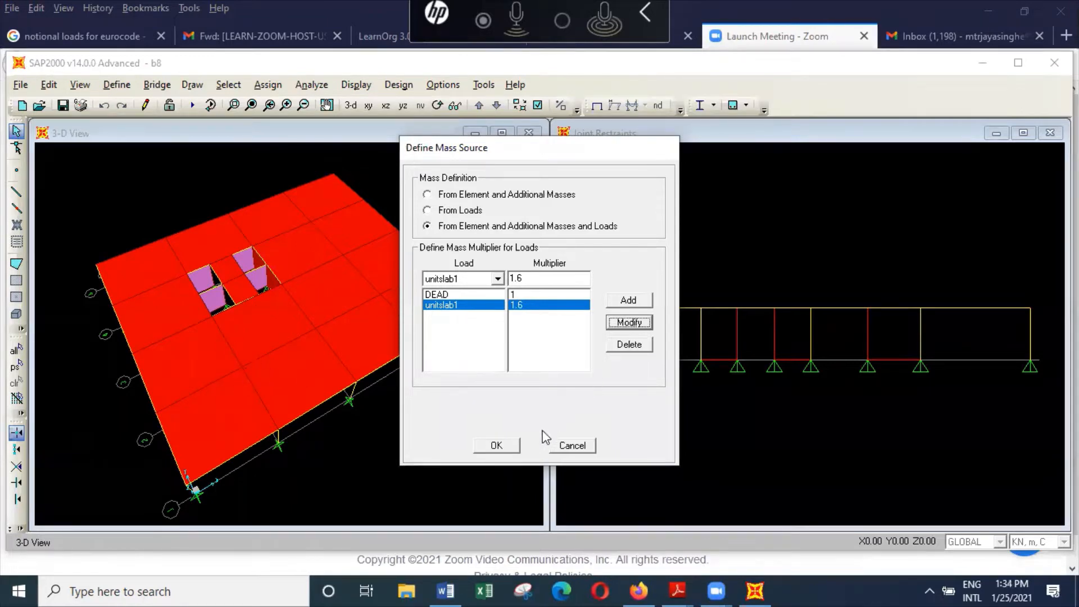
click(496, 445)
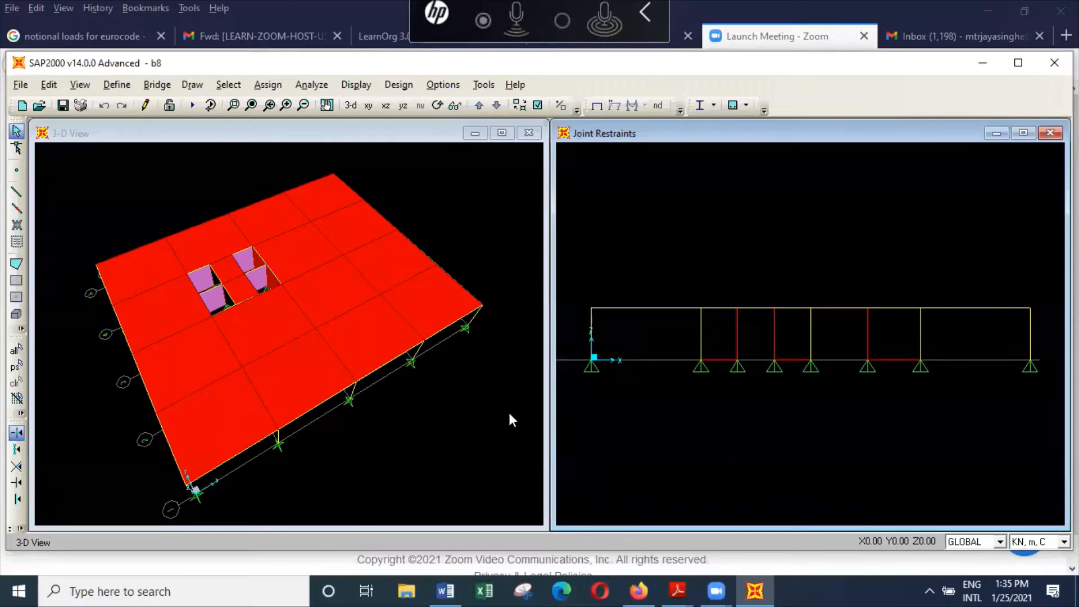
Step: From the 3-D view, examine the com1x load combination and its slabself entry, leaving the combination definitions without applying changes
click(363, 136)
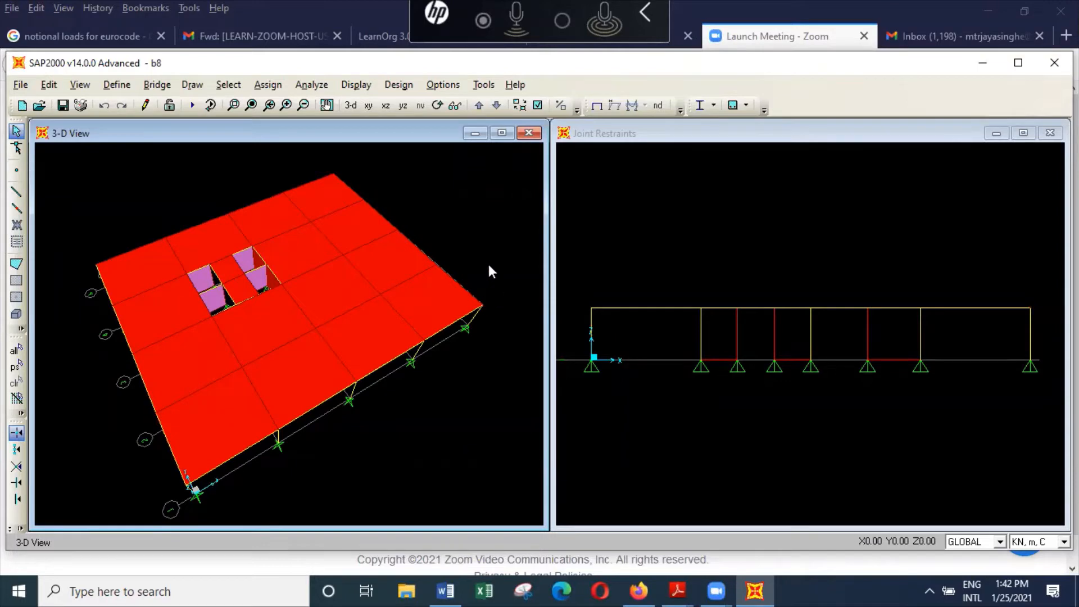
click(117, 84)
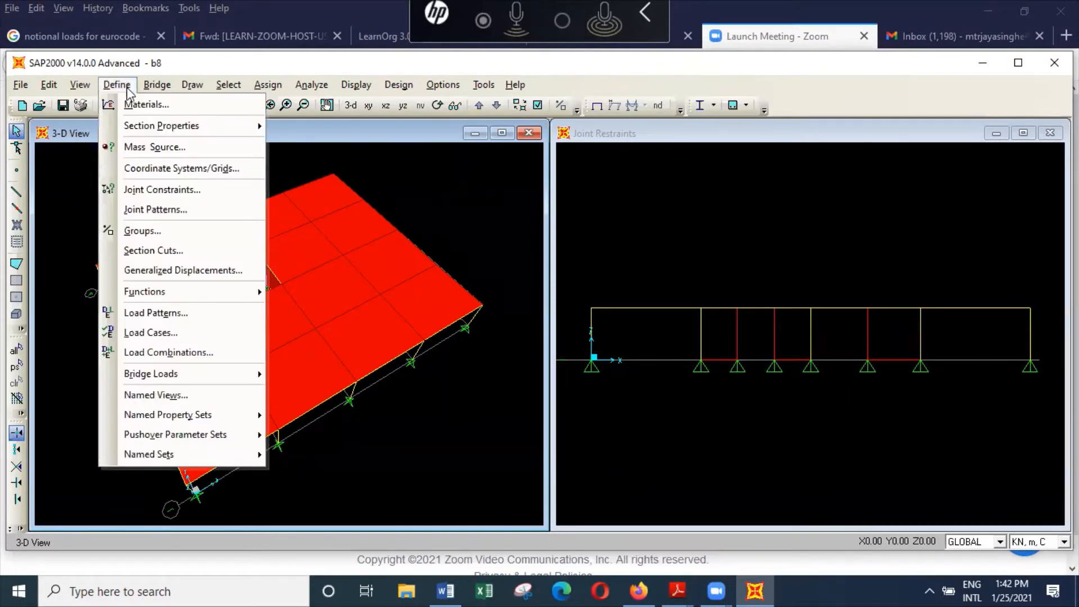
click(183, 352)
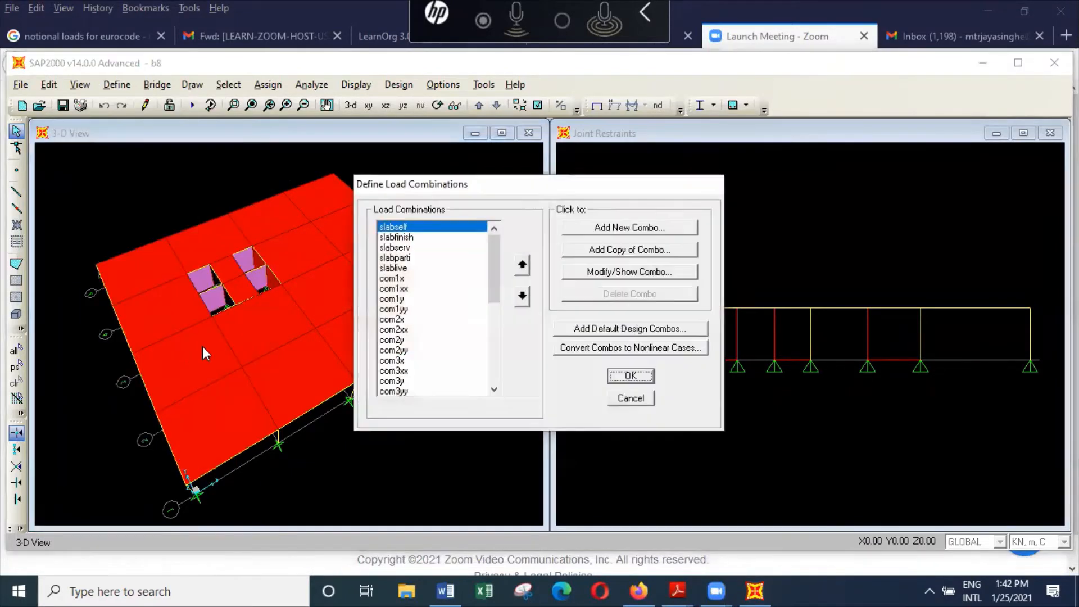
click(417, 278)
click(632, 272)
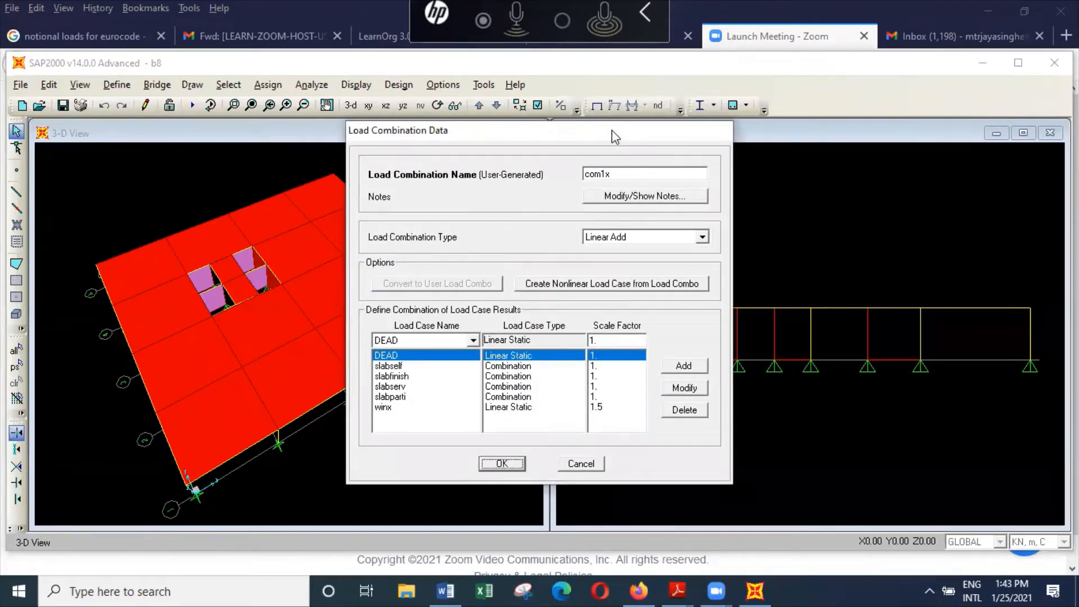
drag(615, 136, 808, 109)
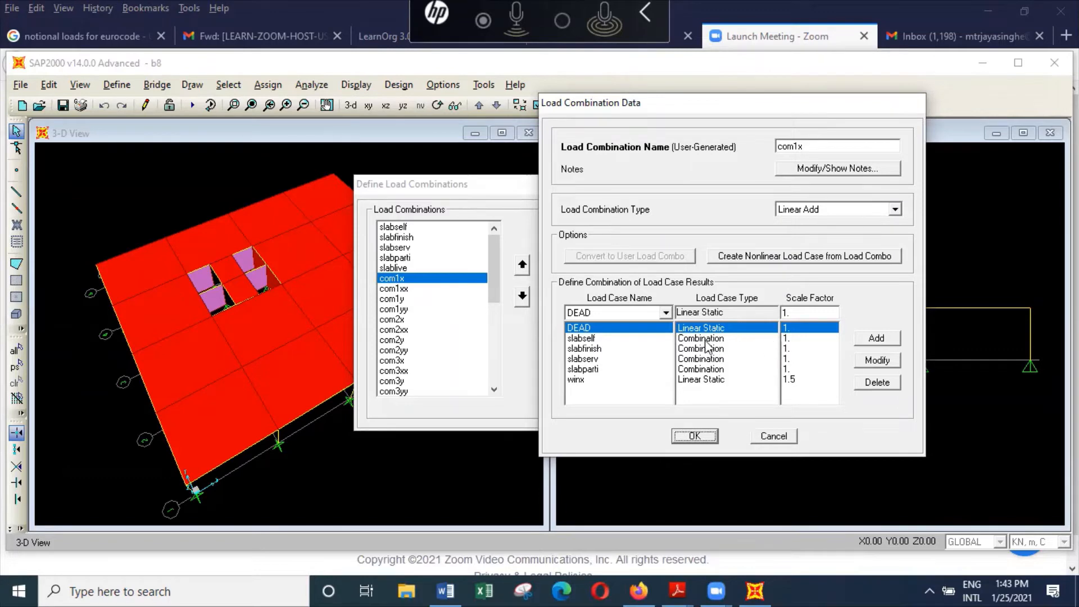
click(615, 339)
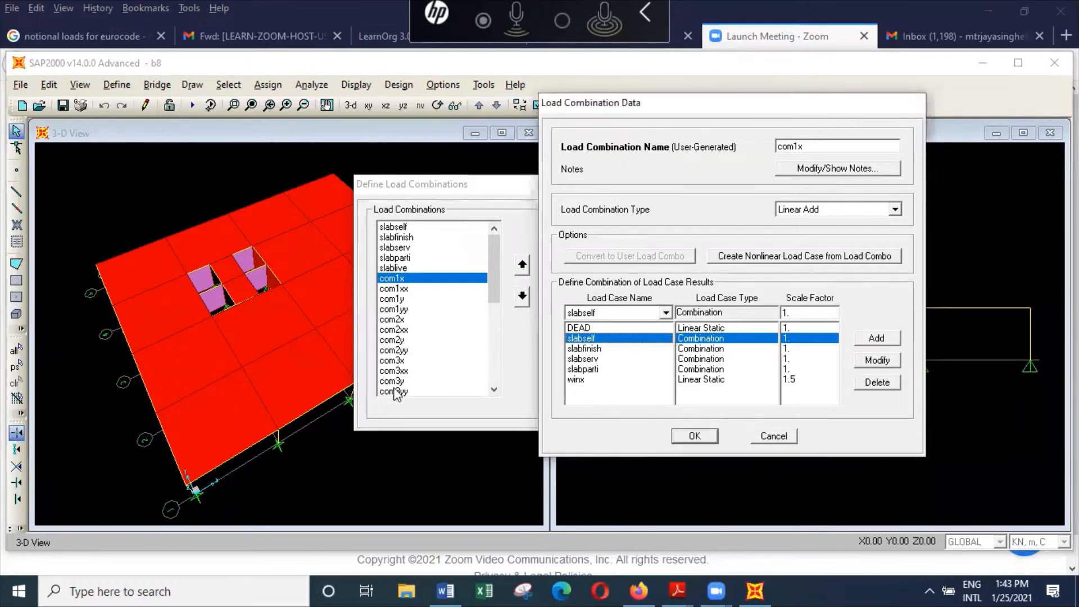
click(775, 439)
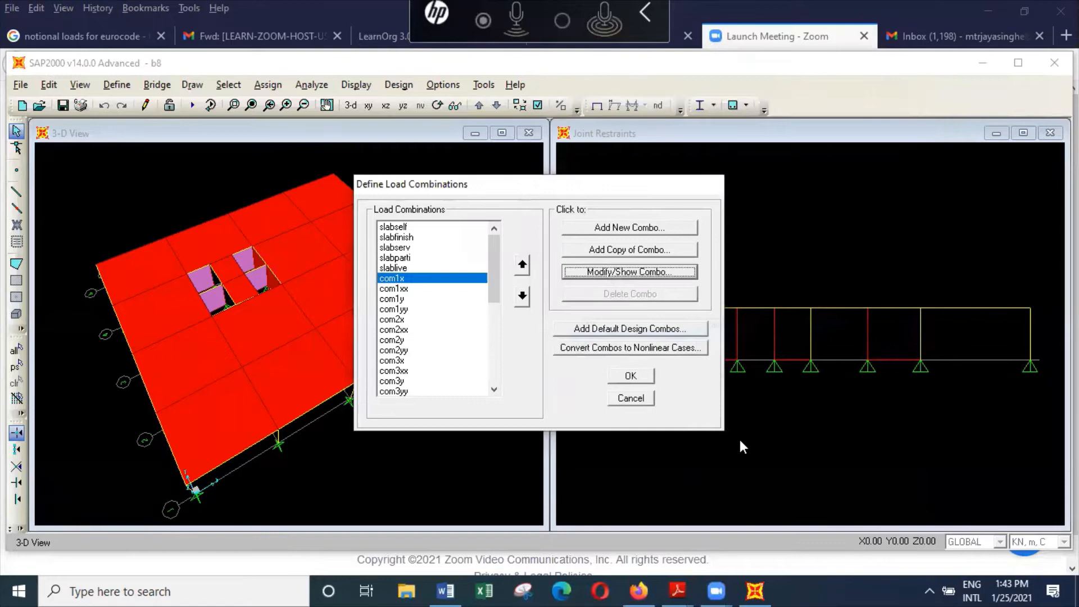
click(628, 395)
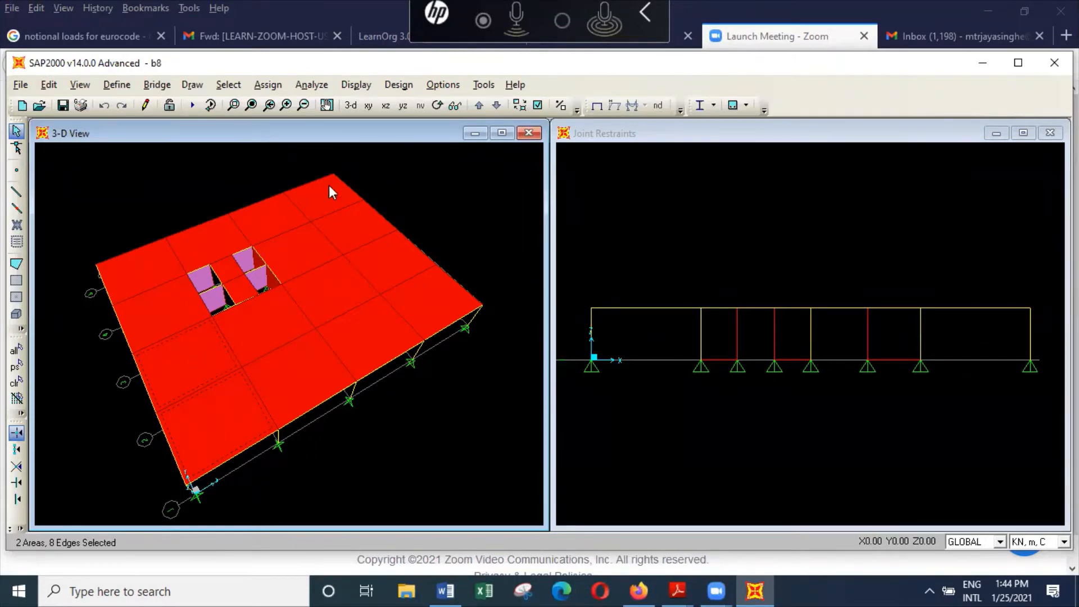
Step: Reopen the com1x load combination and check its slabself, slabfinish, slabserv and slabparti entries one by one, accepting it as it is
click(123, 88)
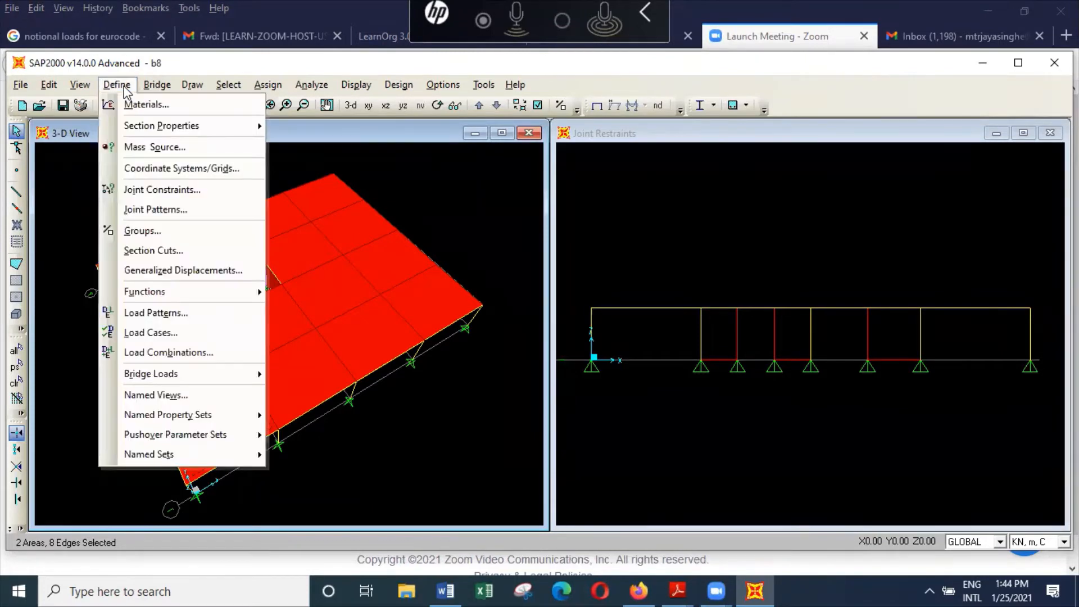
click(186, 353)
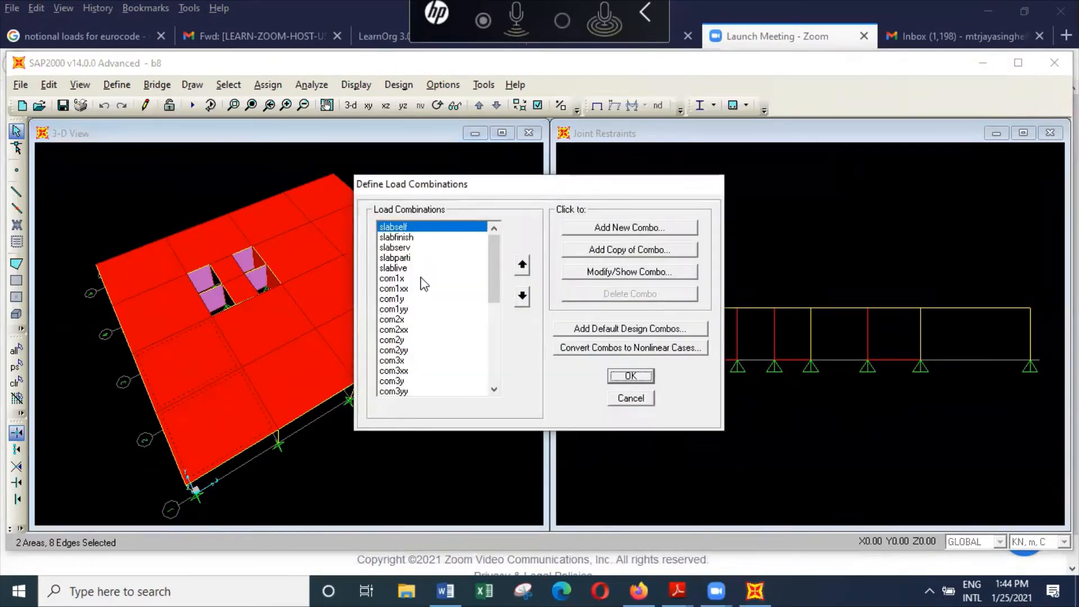
click(421, 278)
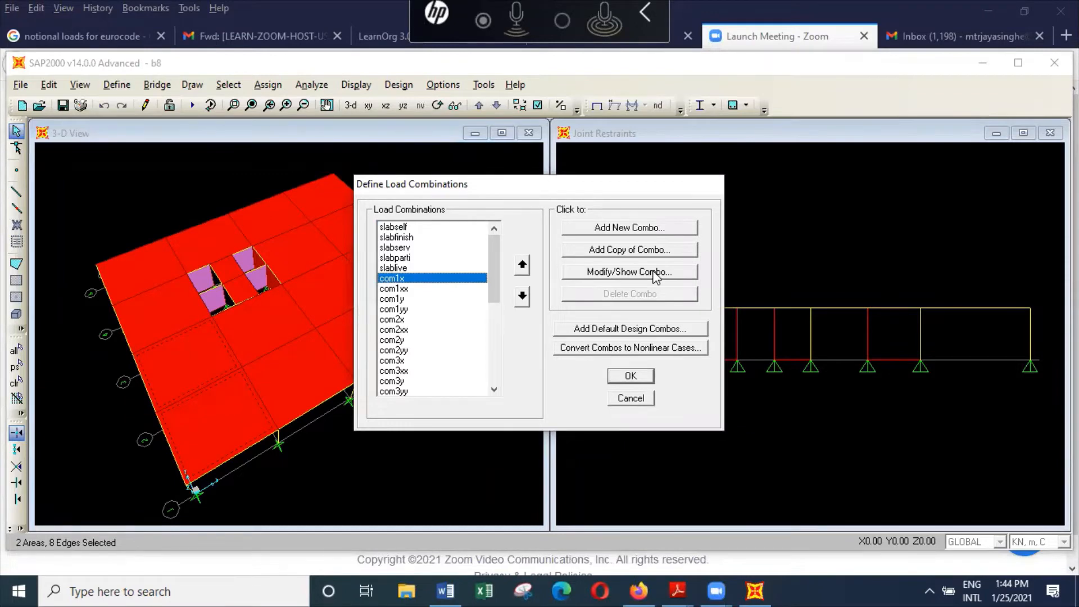
click(654, 272)
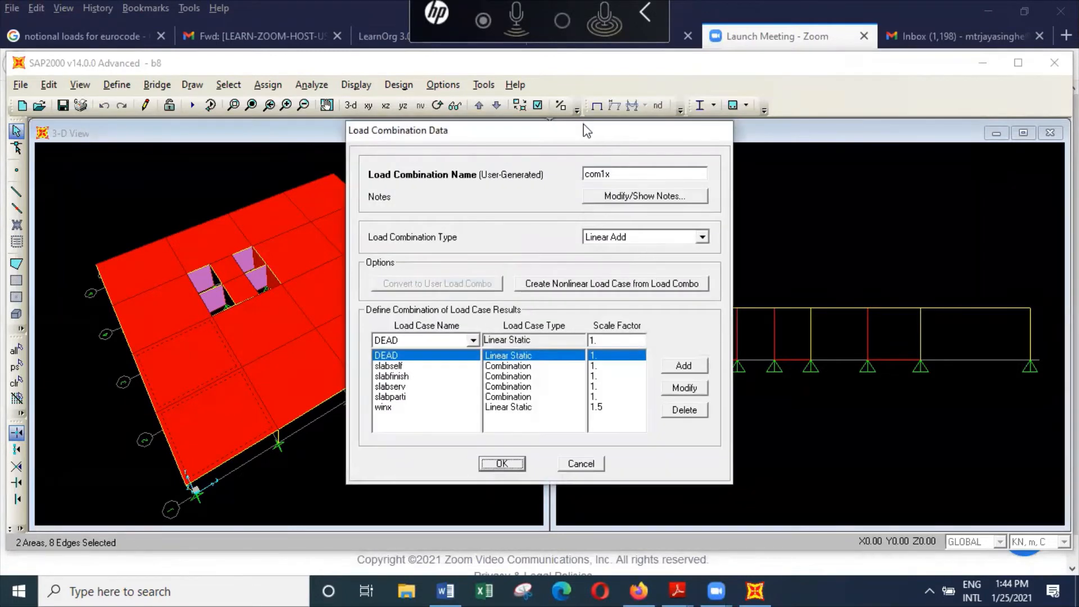
drag(589, 131, 851, 121)
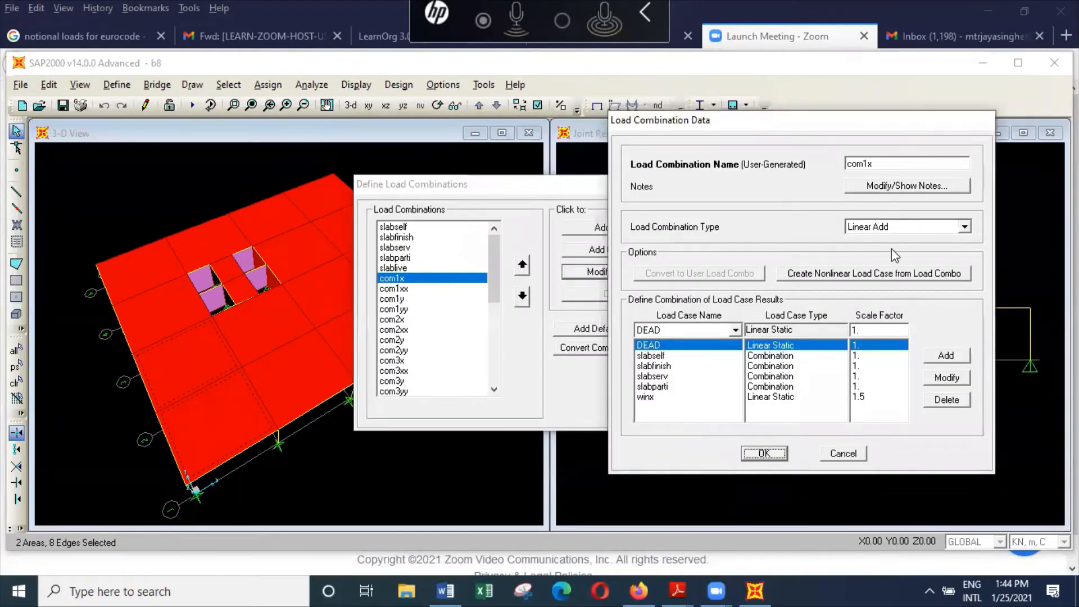
click(679, 359)
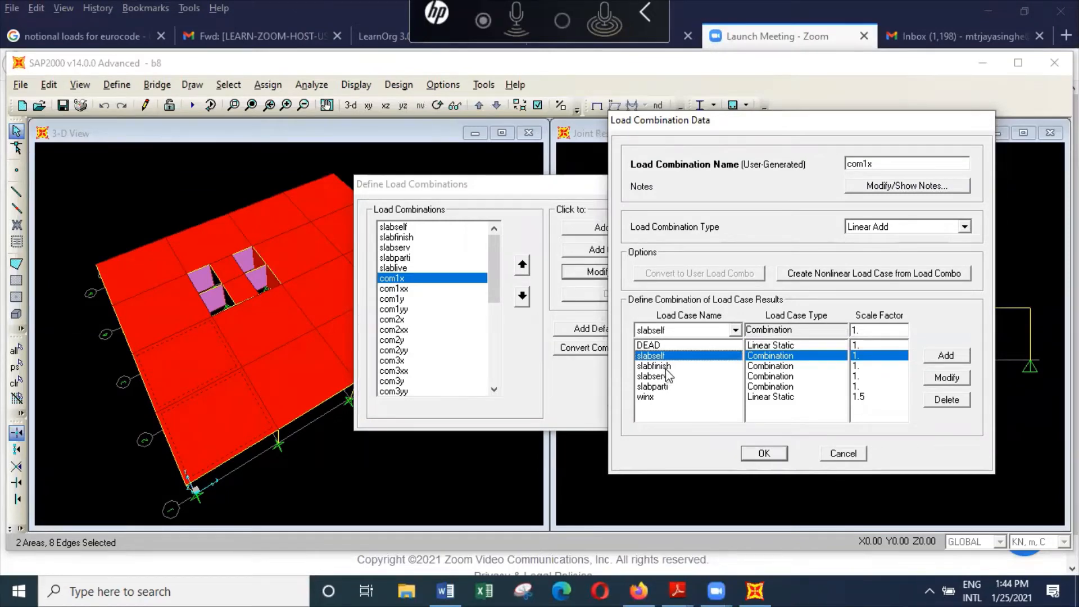
key(Down)
key(Down)
key(Down)
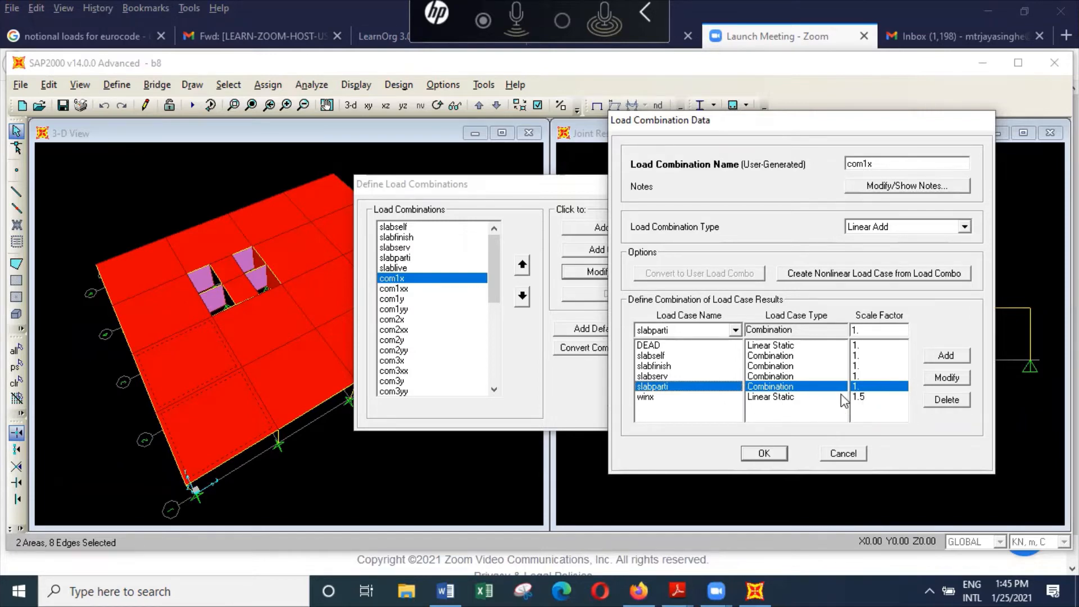
click(781, 451)
Step: Review the load cases and scale factors of the com1xx combination and close it without changes
click(438, 290)
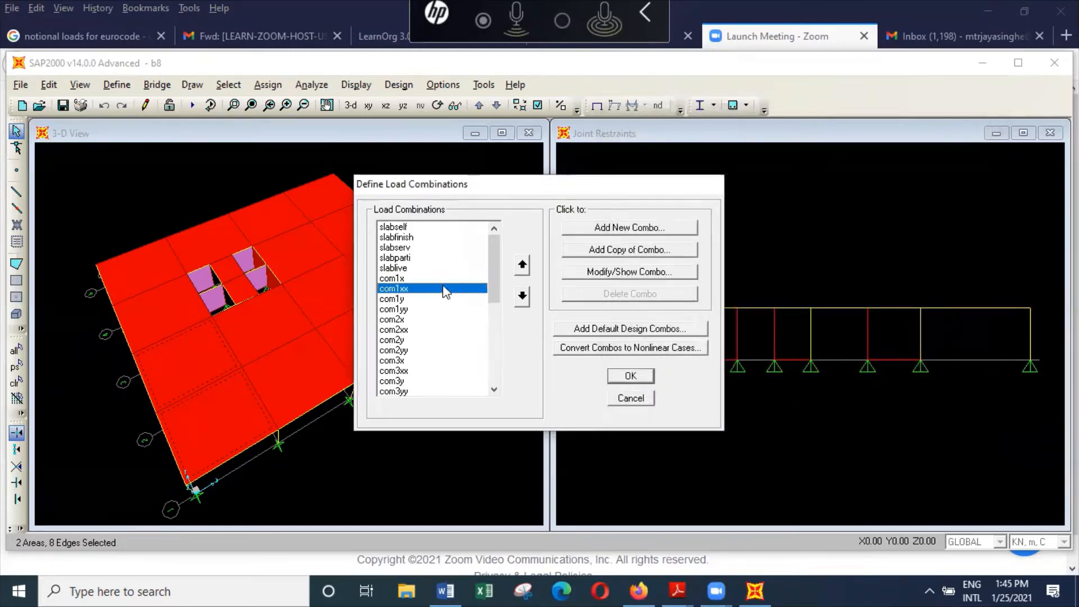
click(659, 272)
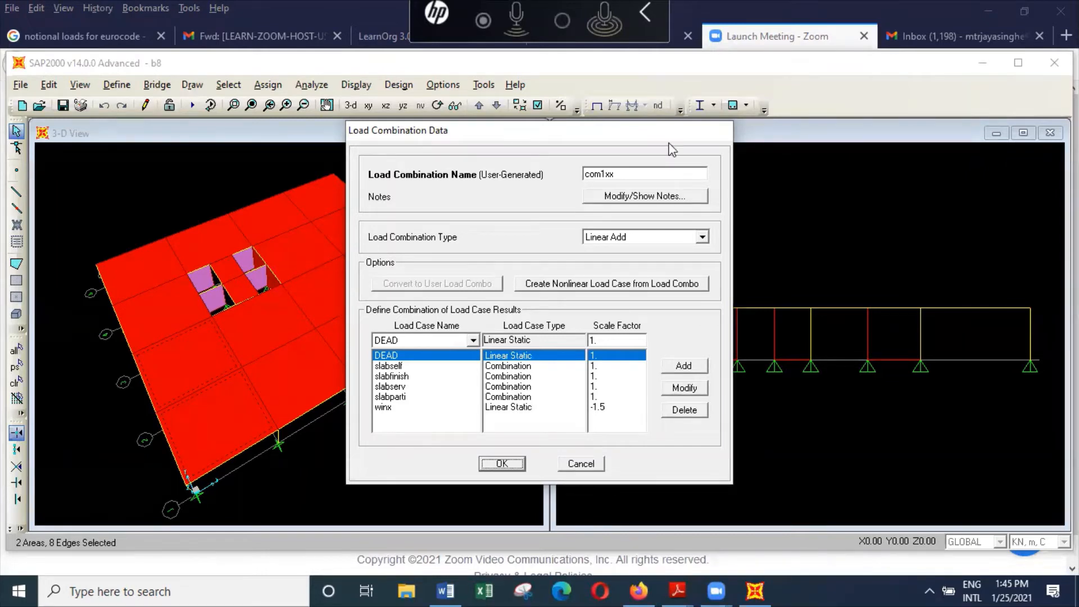
click(600, 465)
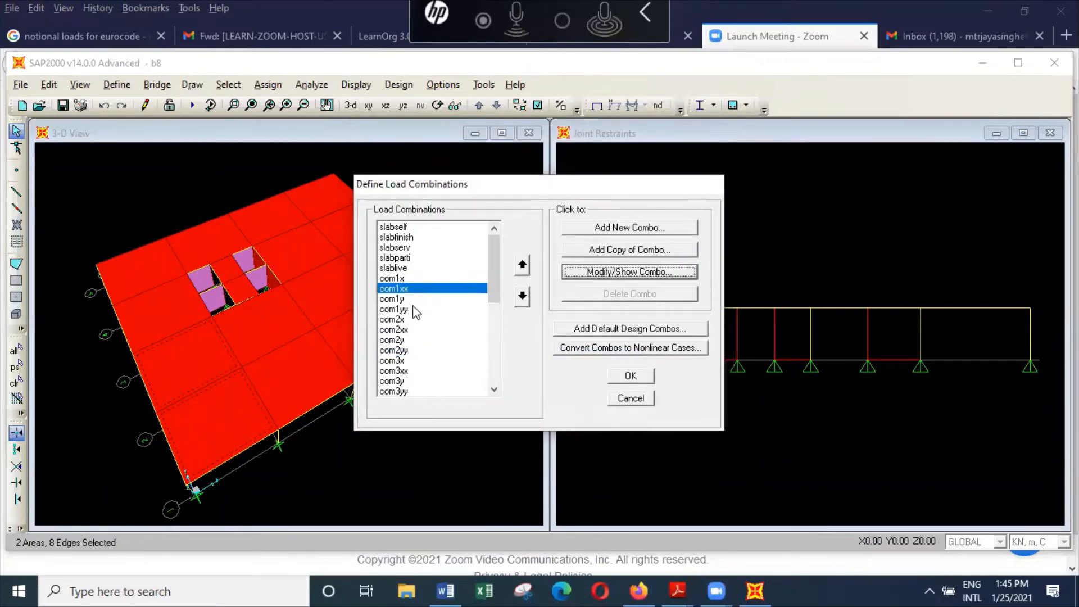
Step: Open the com2x load combination, uncover the combination list behind it, and examine the scale factor of its slablive entry
click(408, 319)
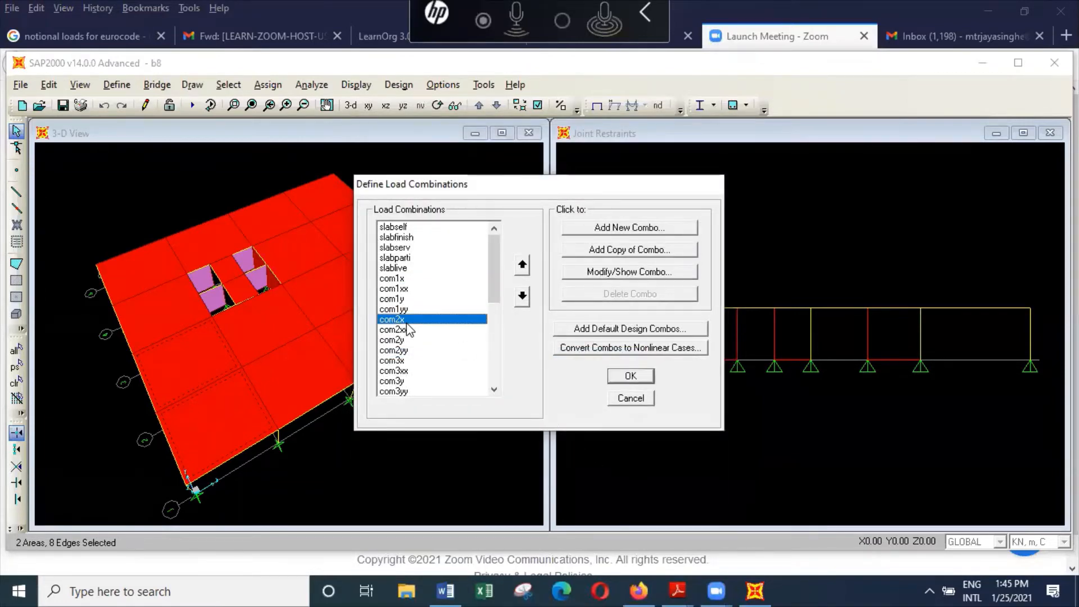
click(650, 272)
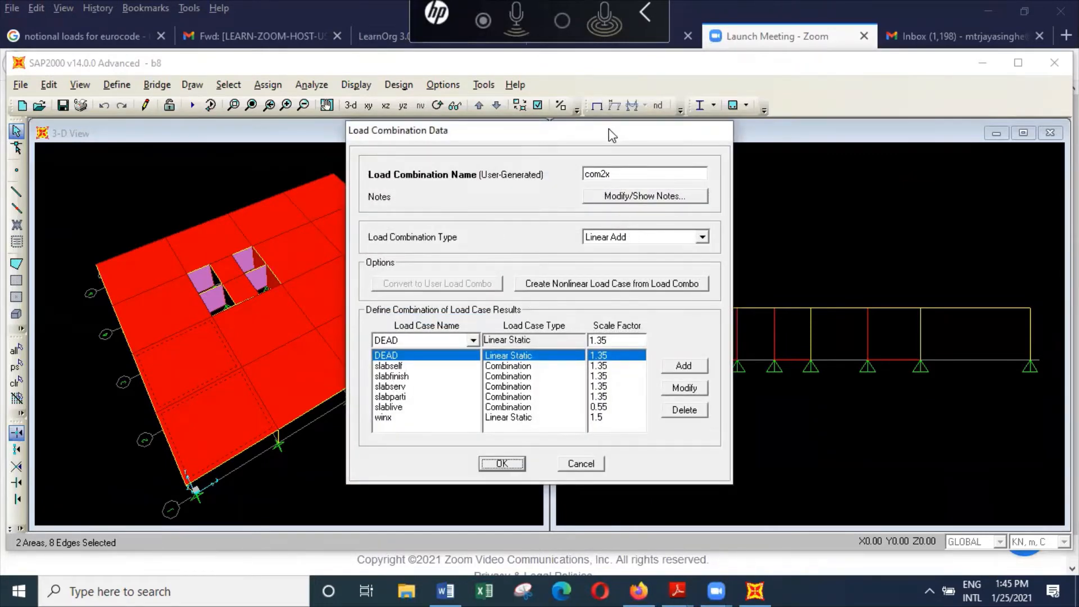
drag(611, 134, 890, 113)
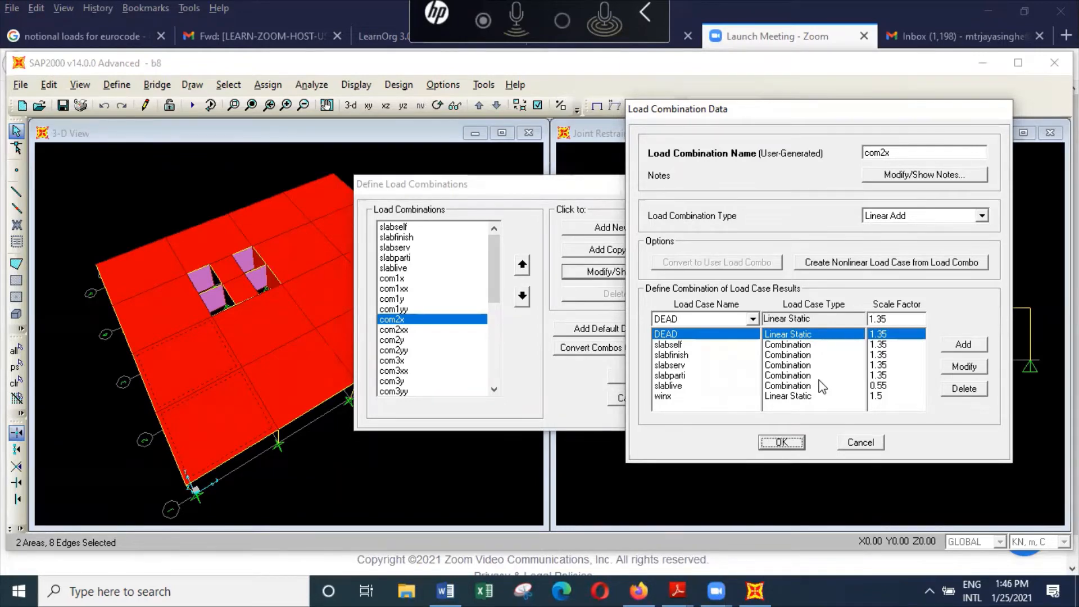
click(878, 386)
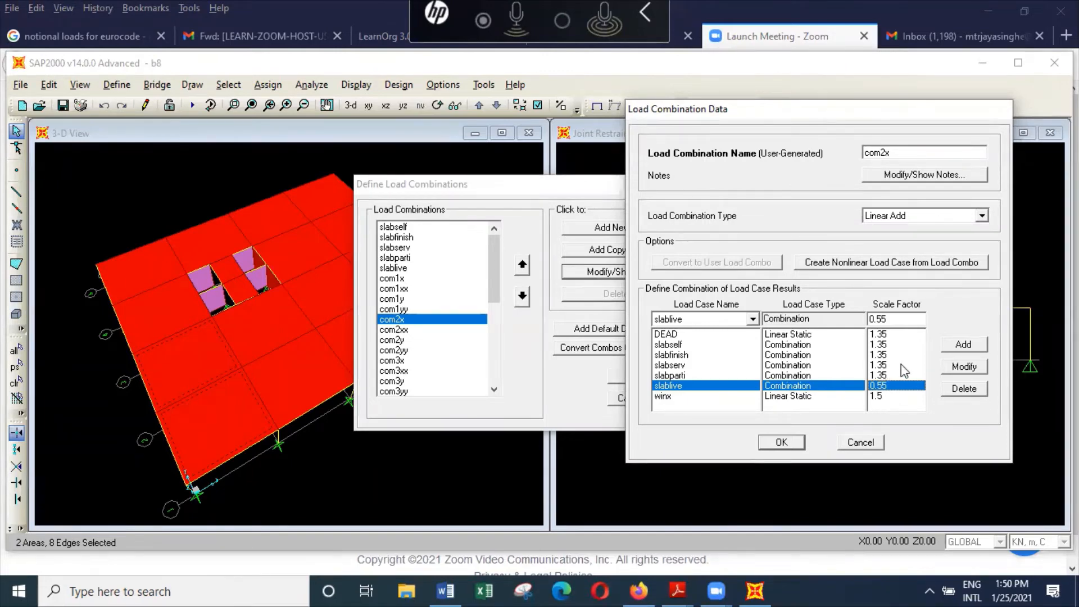
Step: Set the slablive scale factor in the com2x load combination to 0.525
double_click(880, 319)
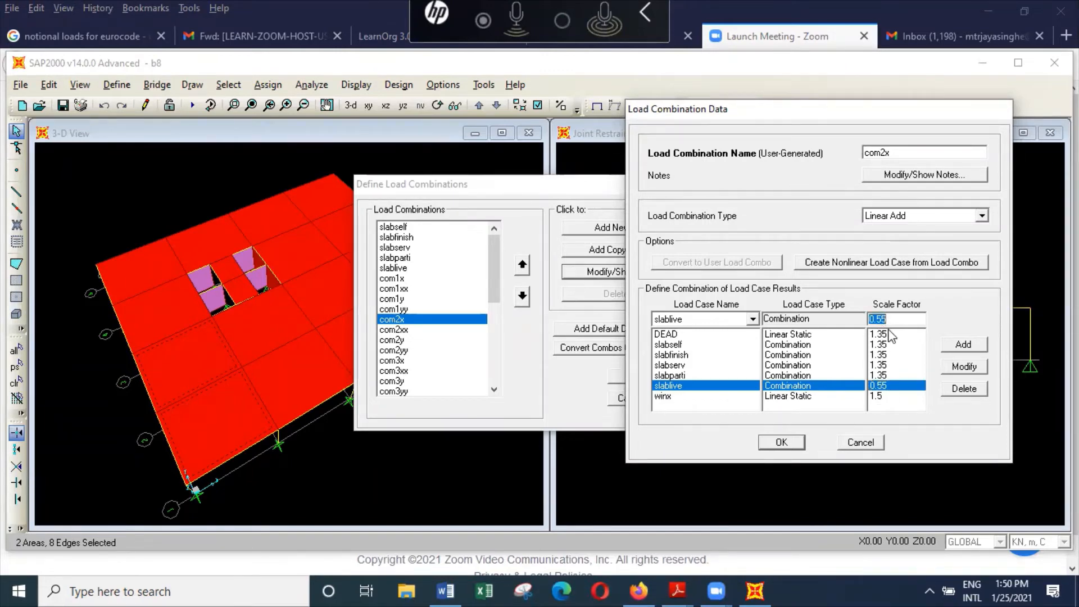
click(883, 321)
text(2)
click(965, 368)
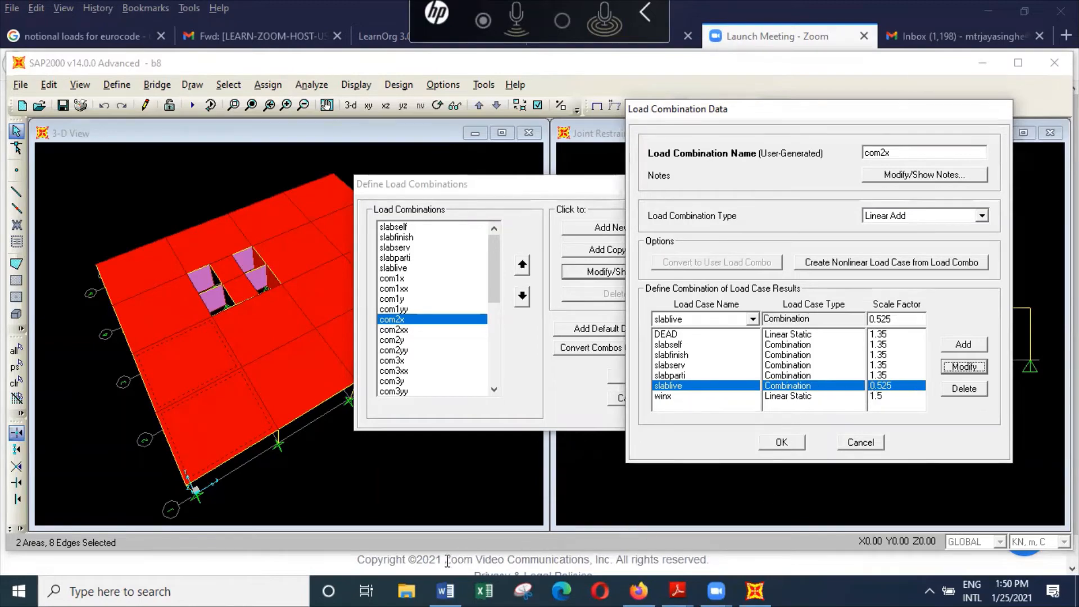
Step: Switch to File Explorer and open the BACKUP (F:) drive
click(413, 583)
click(413, 582)
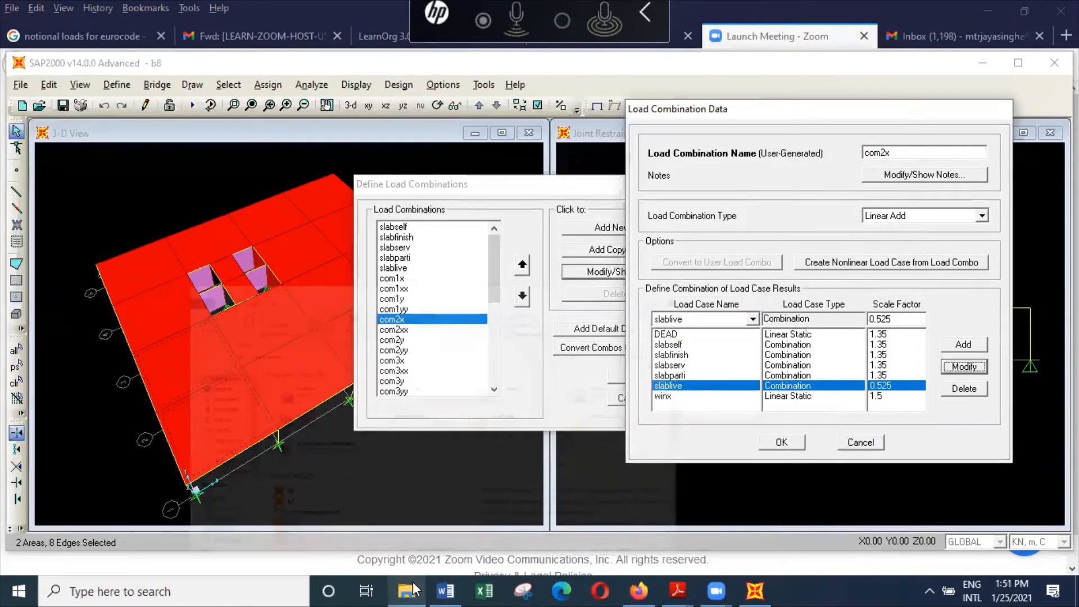
click(412, 582)
click(412, 582)
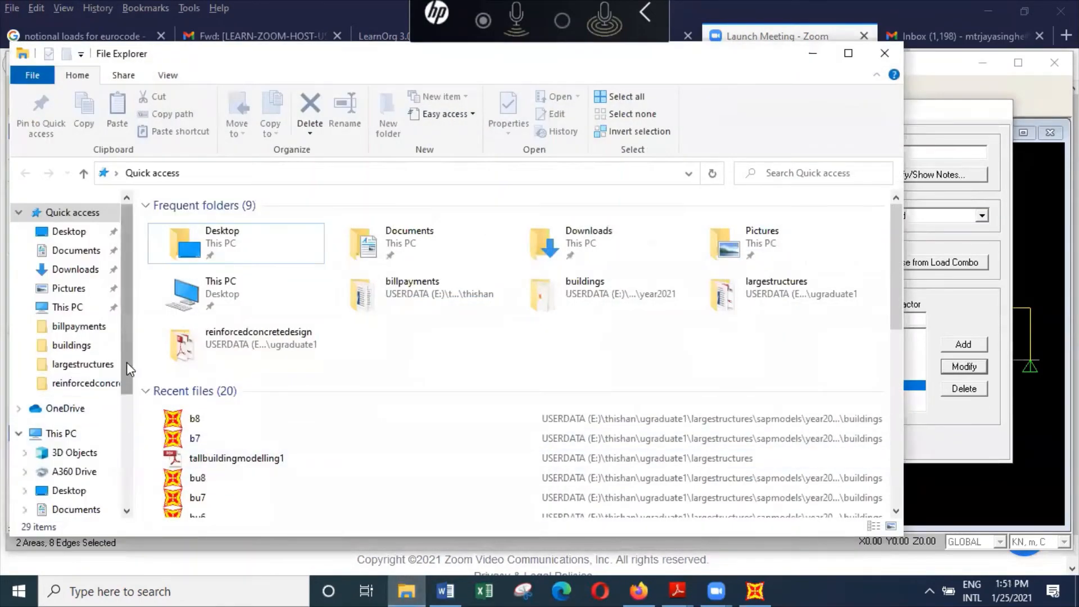
drag(126, 362, 120, 482)
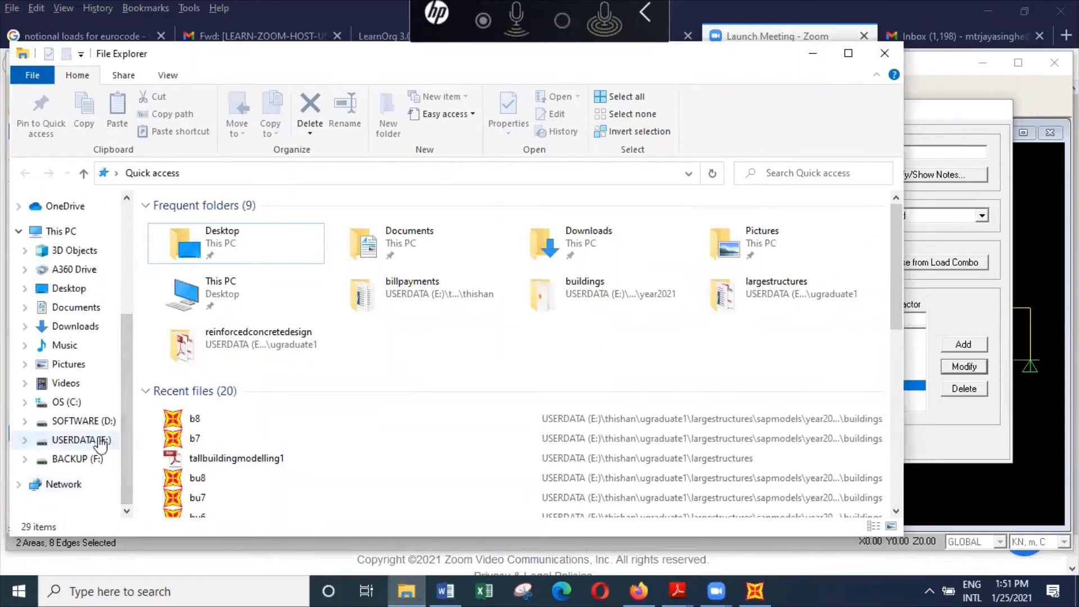
click(89, 458)
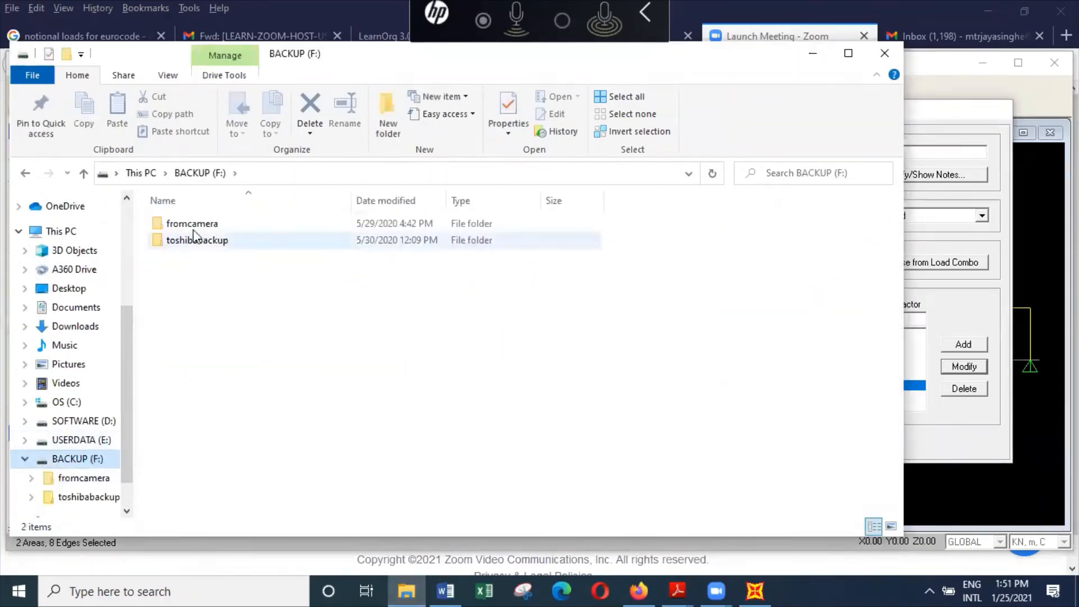
Step: Browse through toshibabackup and its E folder to the Eurocodes folder inside Codes of Practice
click(200, 231)
double_click(200, 239)
double_click(202, 228)
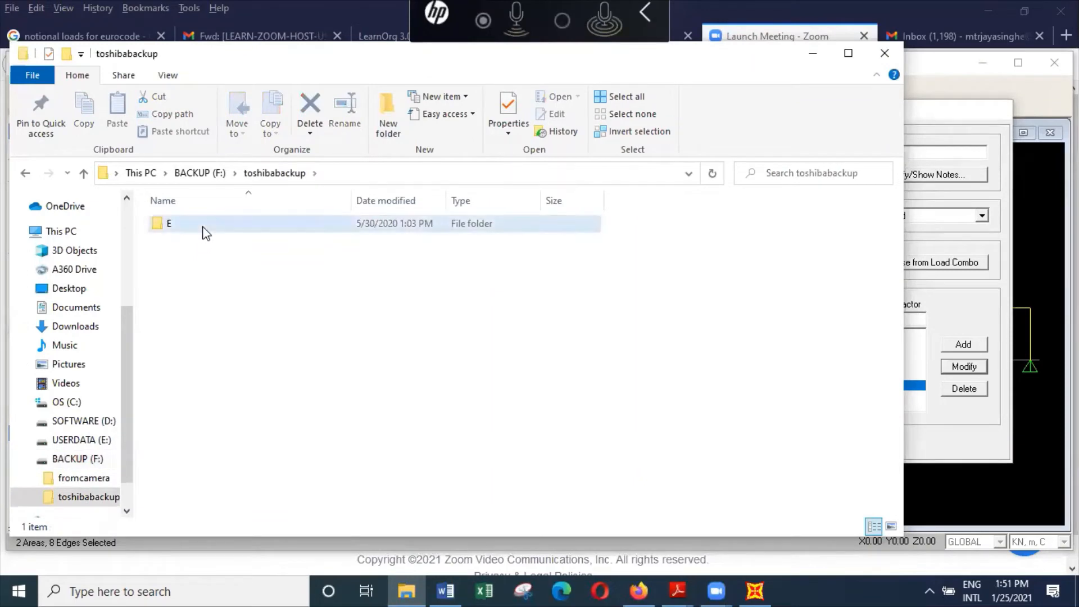
double_click(203, 226)
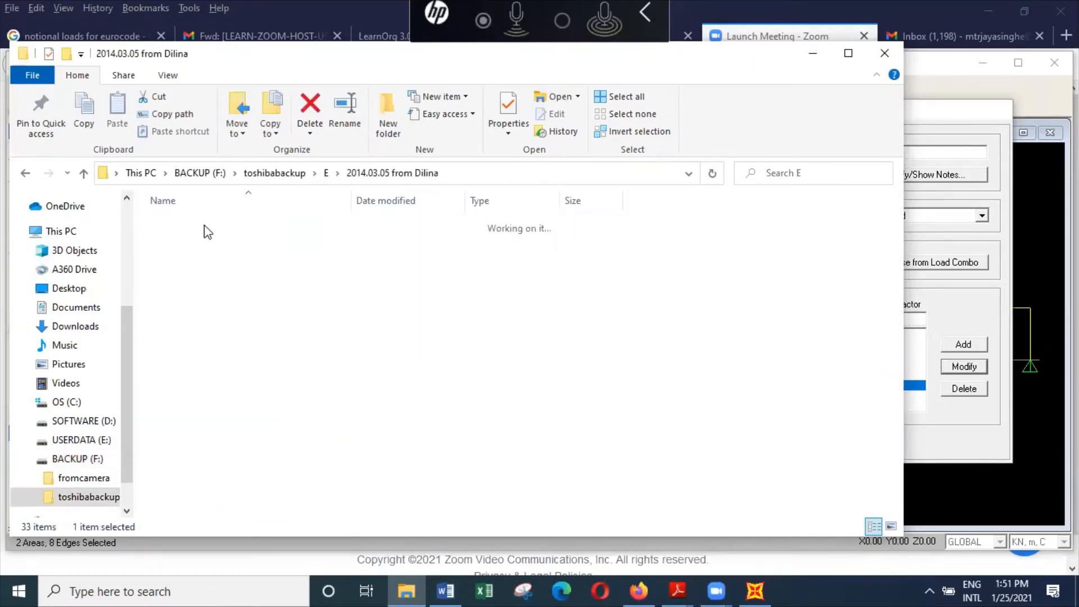
click(205, 241)
double_click(205, 241)
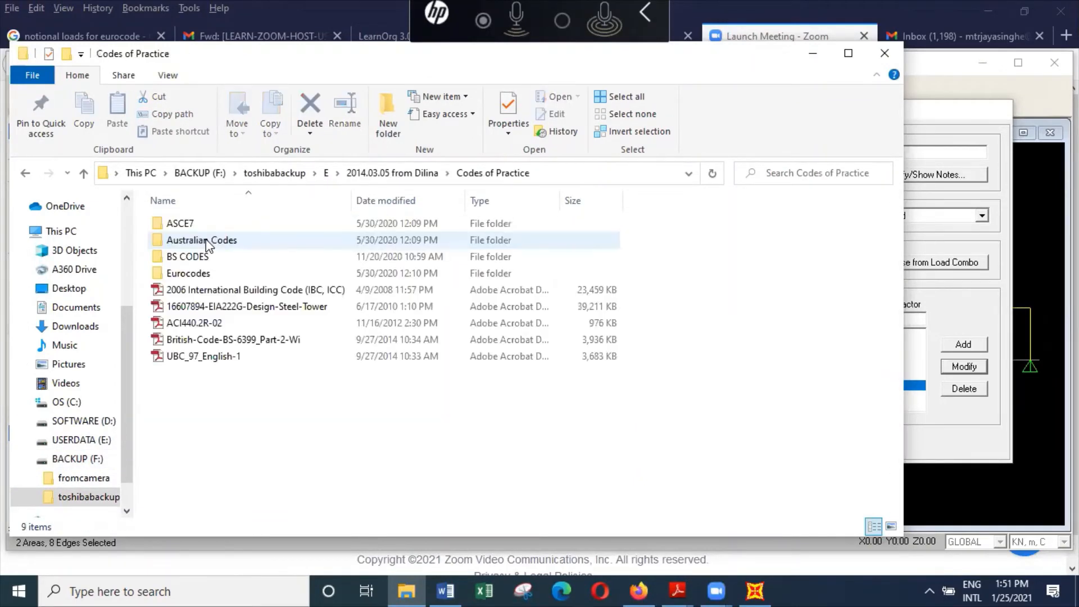
double_click(204, 273)
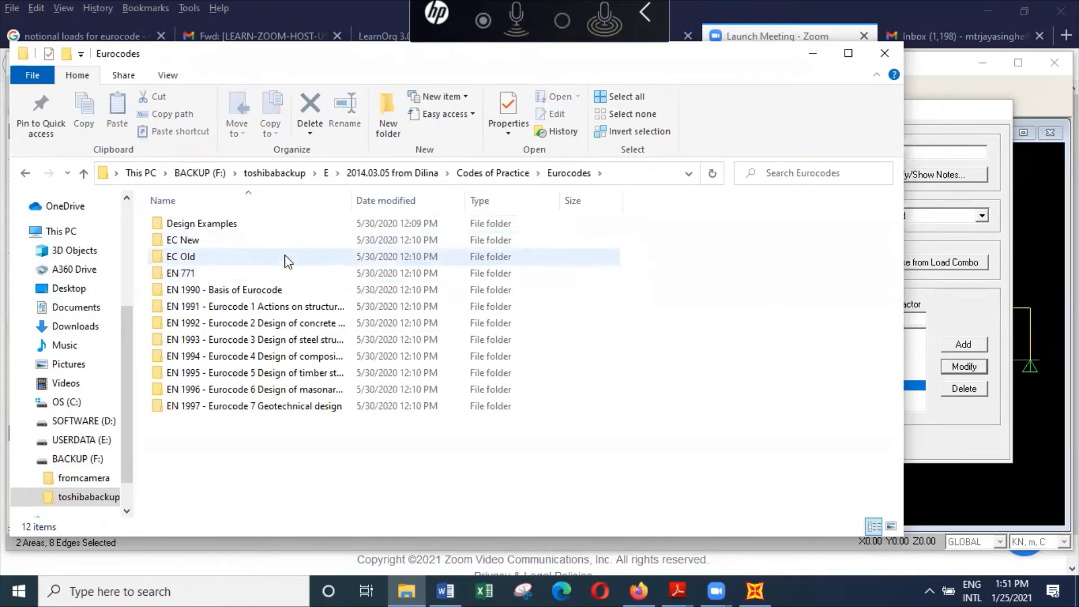
Step: Go back up to the E folder, check its contents, and return to the Eurocodes folder in Codes of Practice
click(25, 174)
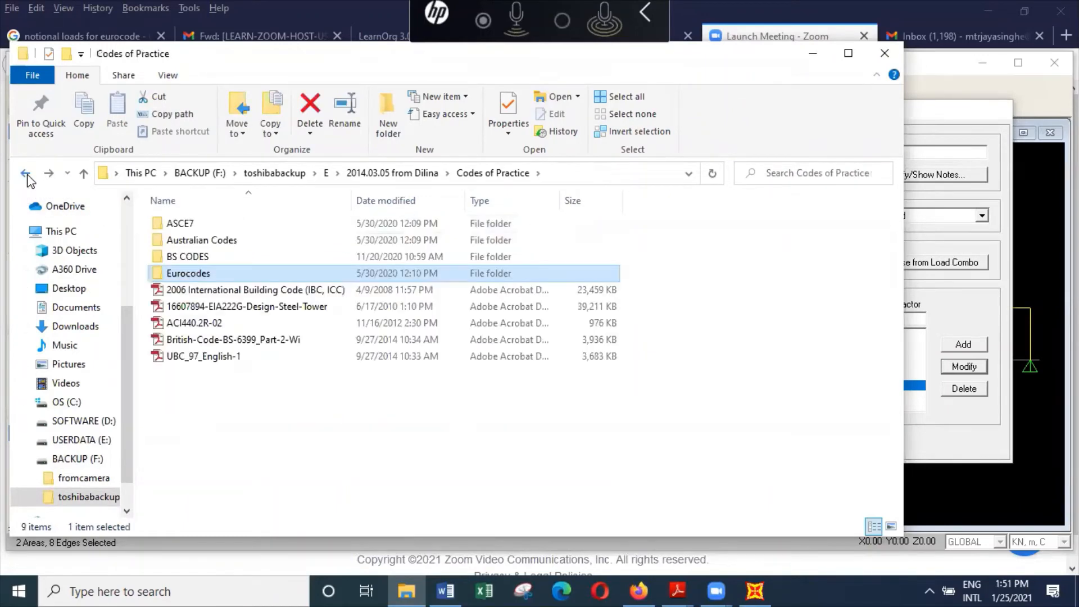
click(25, 173)
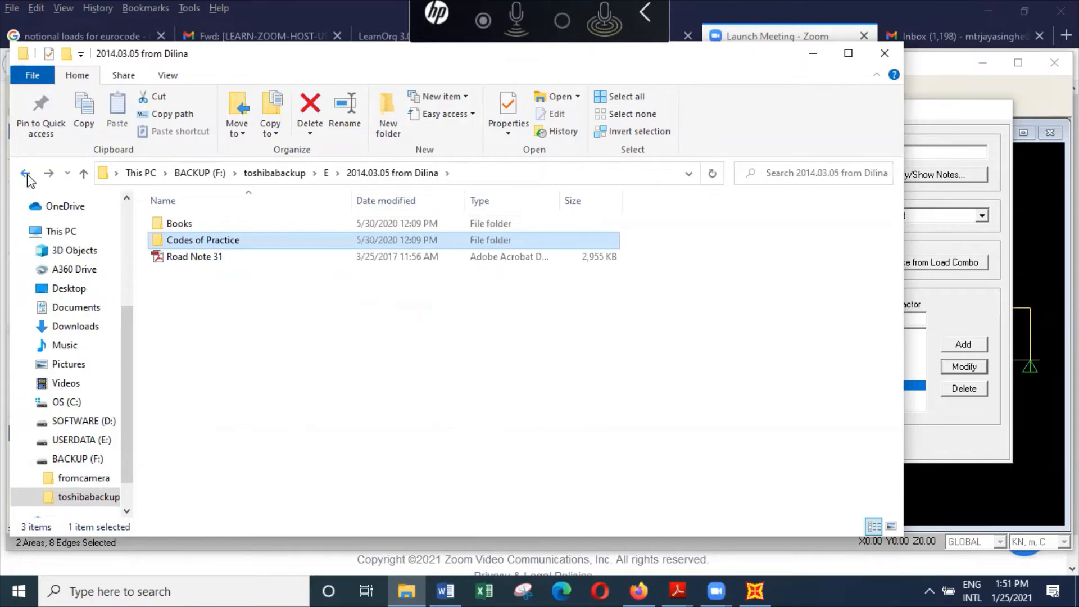
click(25, 174)
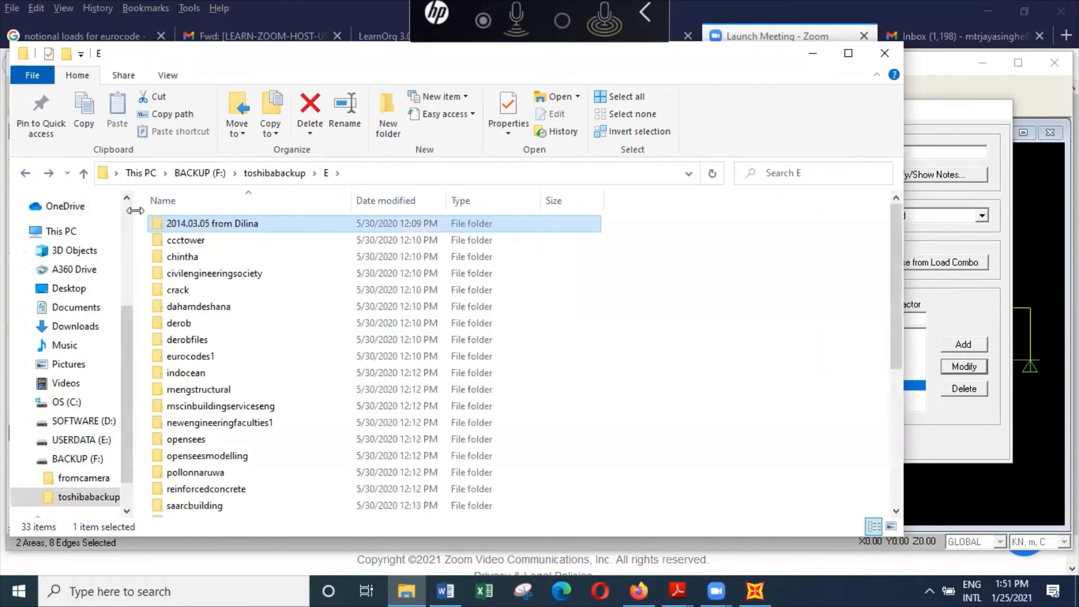
double_click(247, 225)
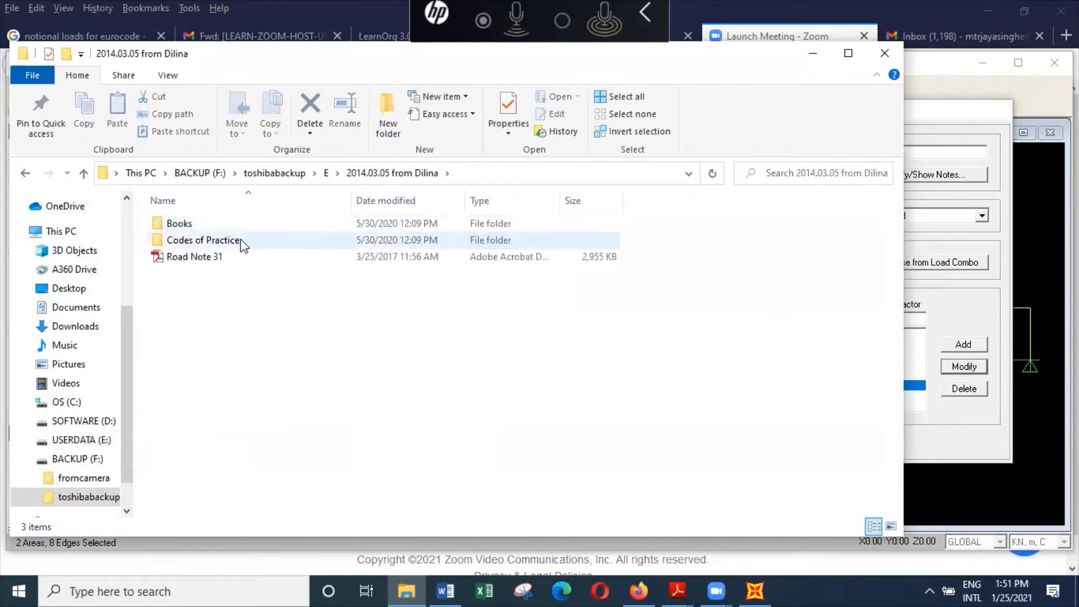
double_click(241, 241)
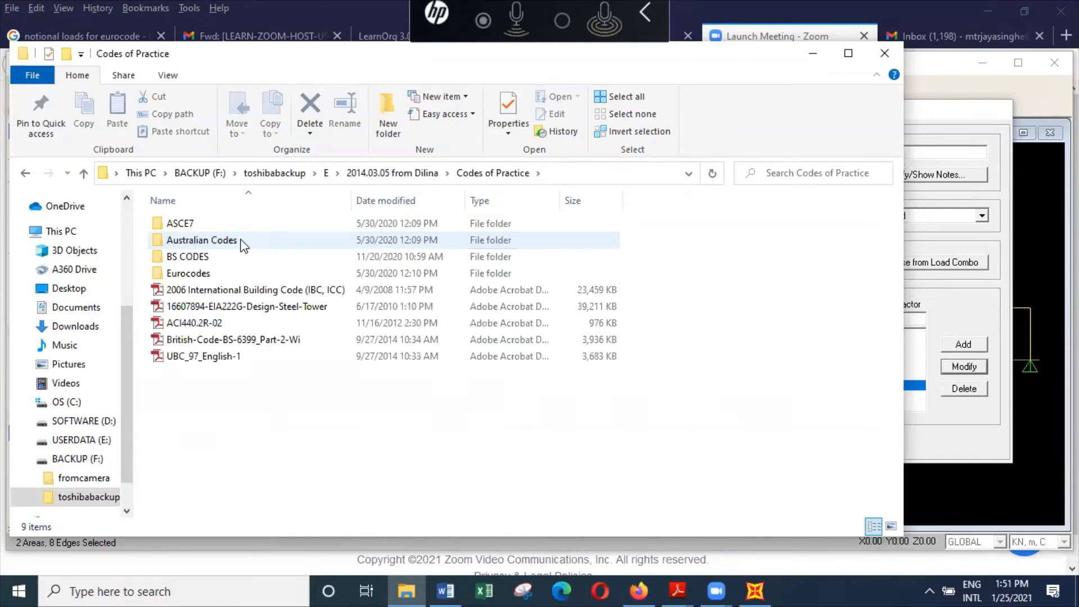
double_click(238, 274)
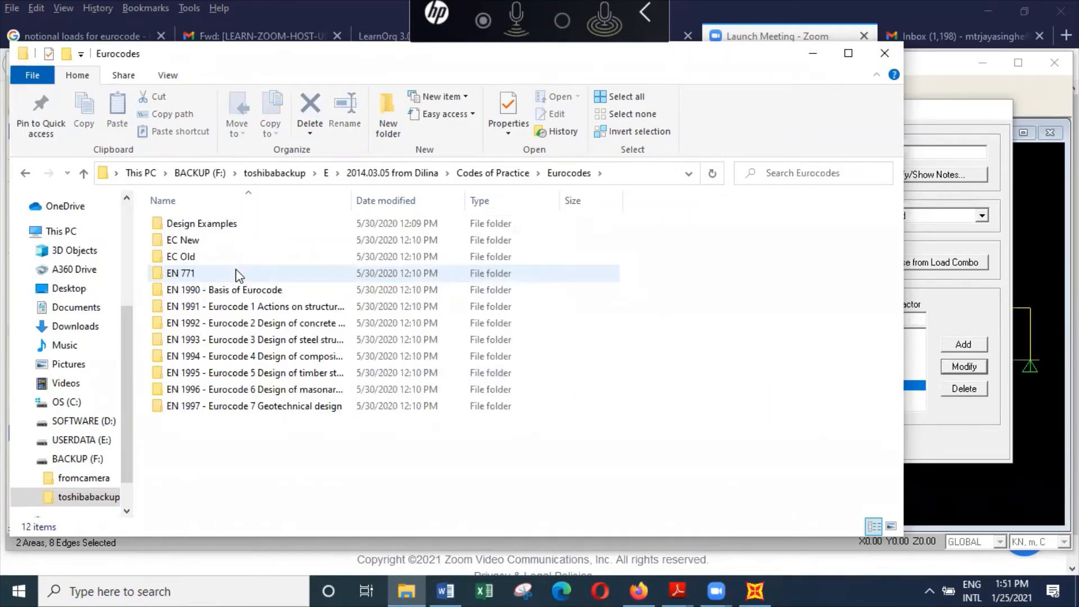
Step: Look through the EC New folder and the EC1 subfolder of EC Old for the Eurocode documents
double_click(212, 241)
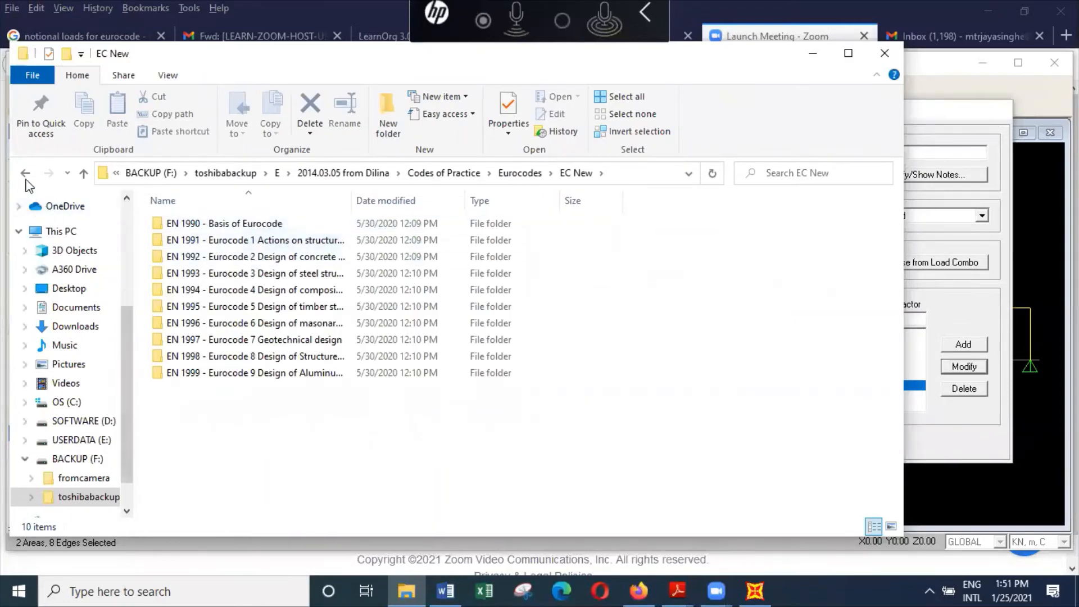
click(24, 173)
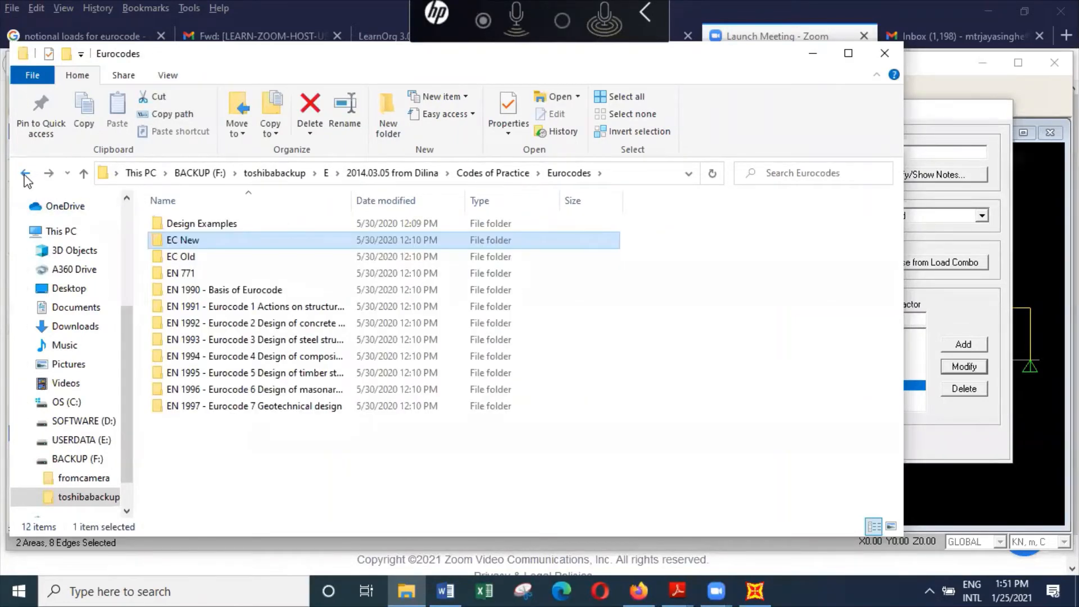
double_click(235, 259)
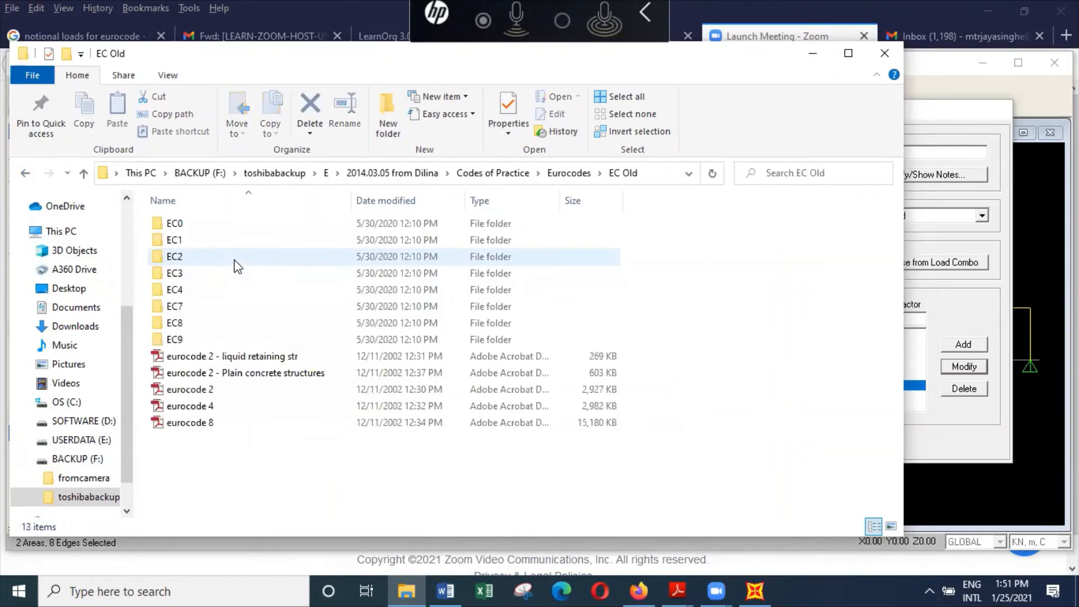
double_click(204, 235)
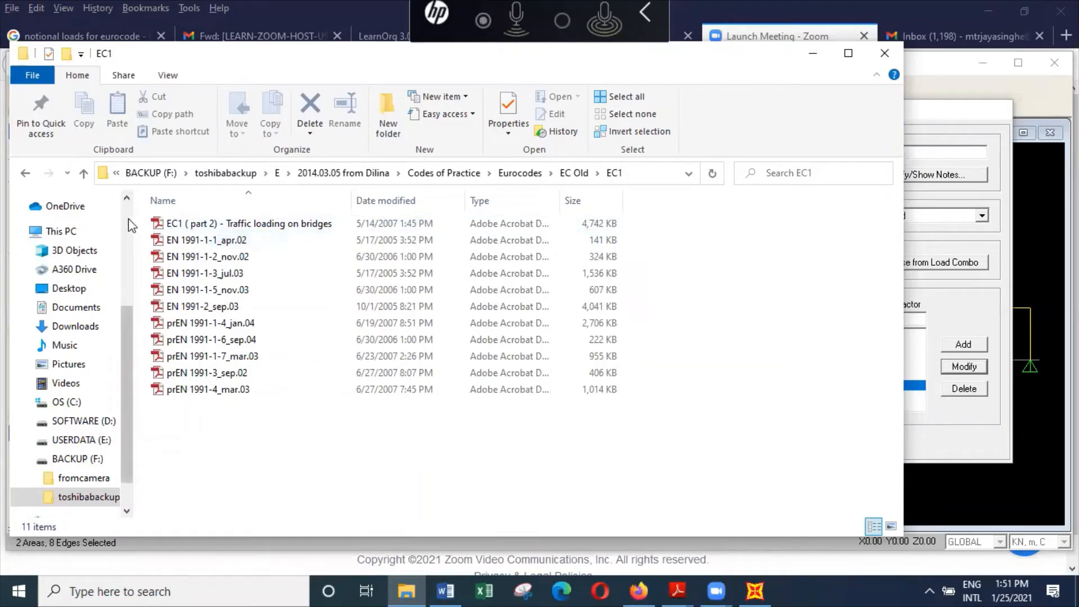
Step: Back out of the Eurocode folders to the BACKUP (F:) drive and close File Explorer
click(25, 174)
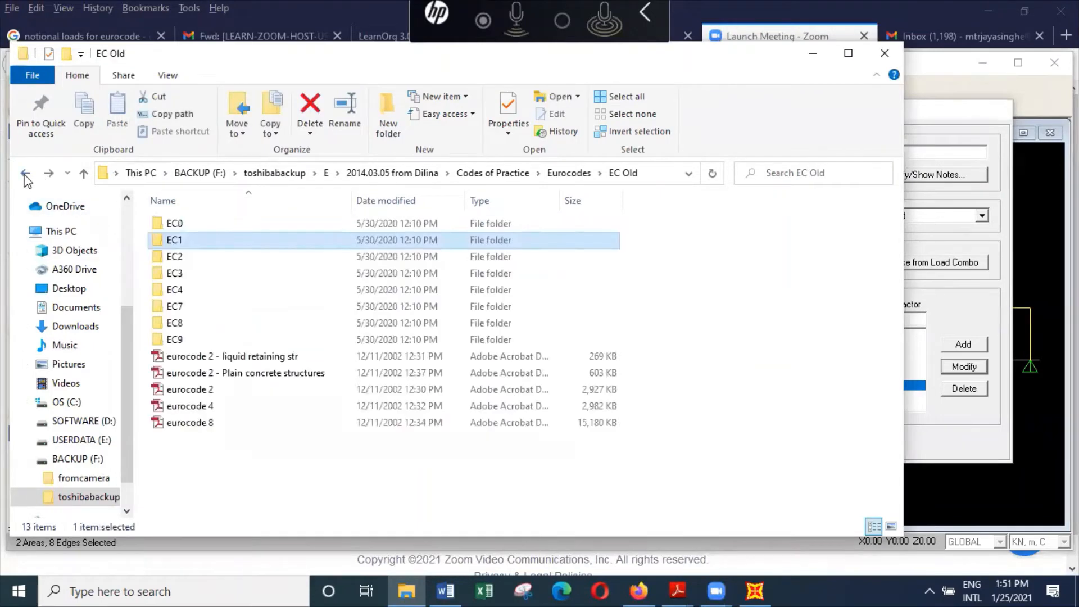
click(25, 174)
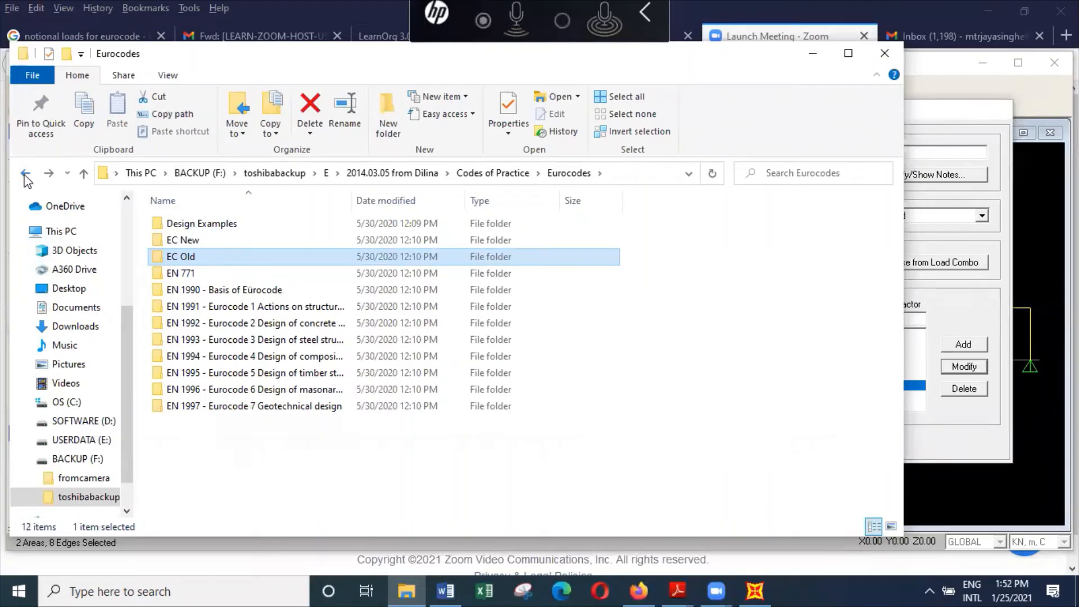
click(25, 174)
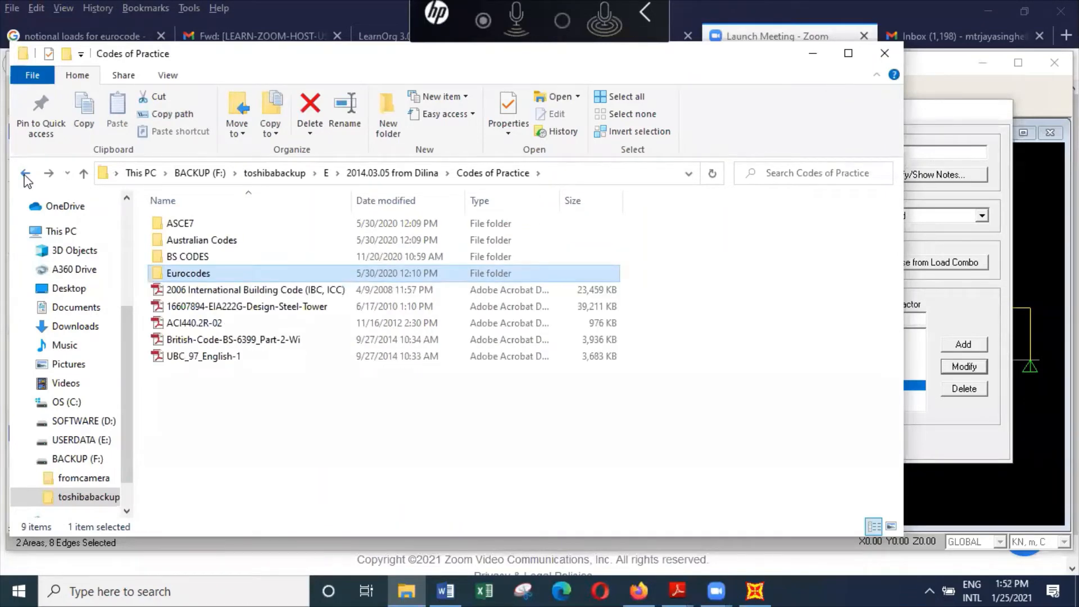
click(25, 173)
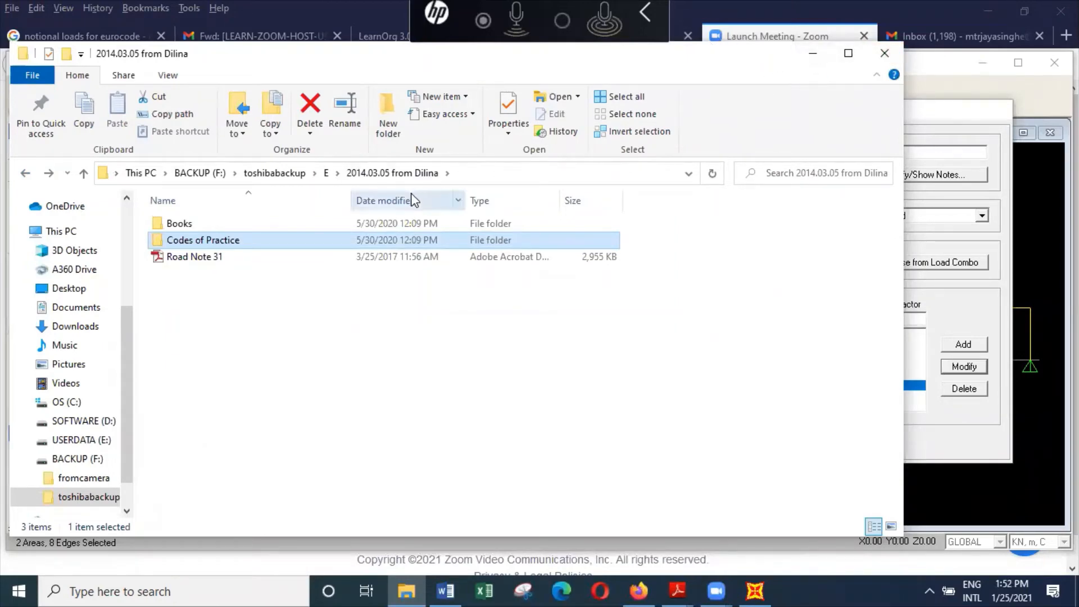
mouse_move(228, 237)
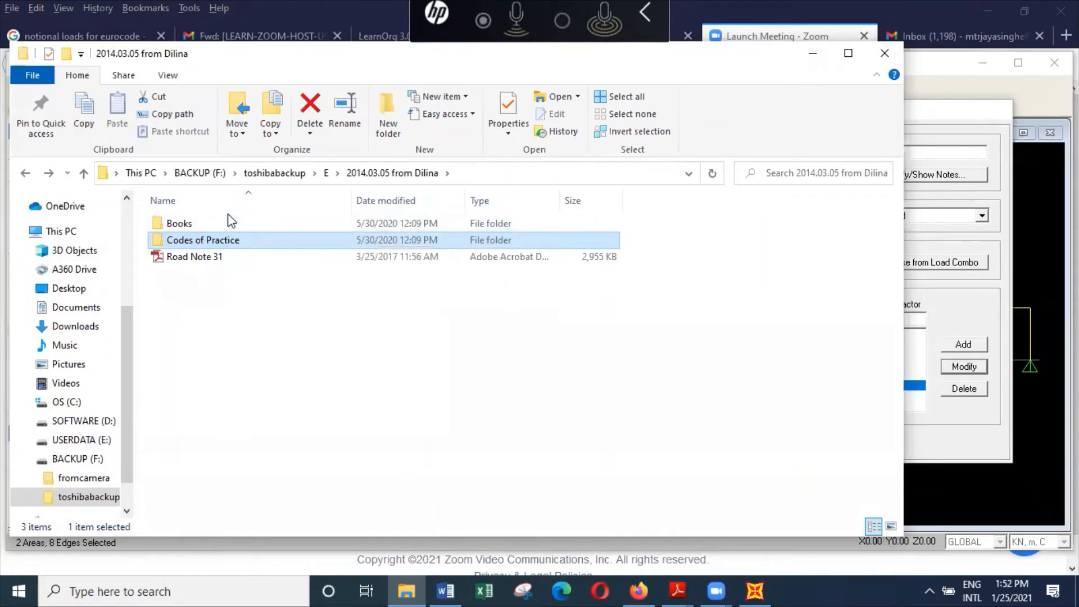
click(216, 177)
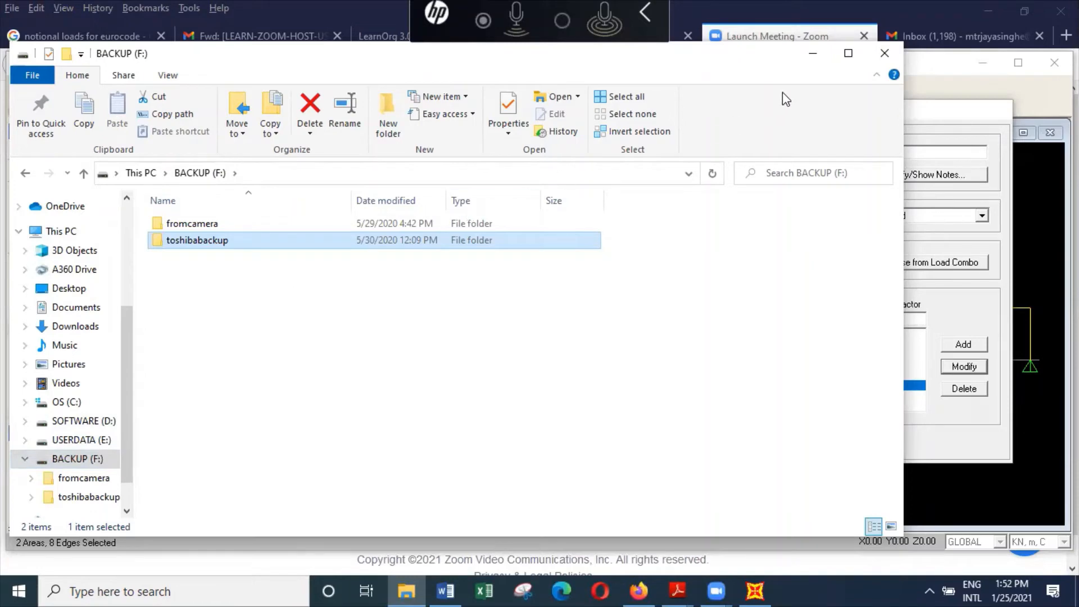
click(885, 54)
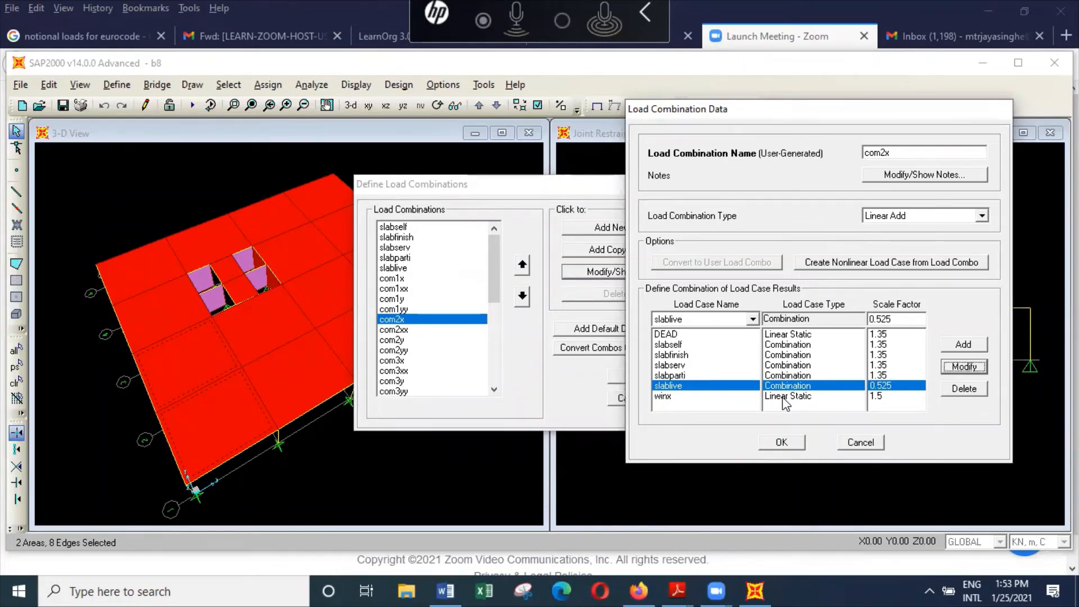
Step: Accept the edited com2x combination, and review the com2xx combination's scale factors without changing them
click(786, 445)
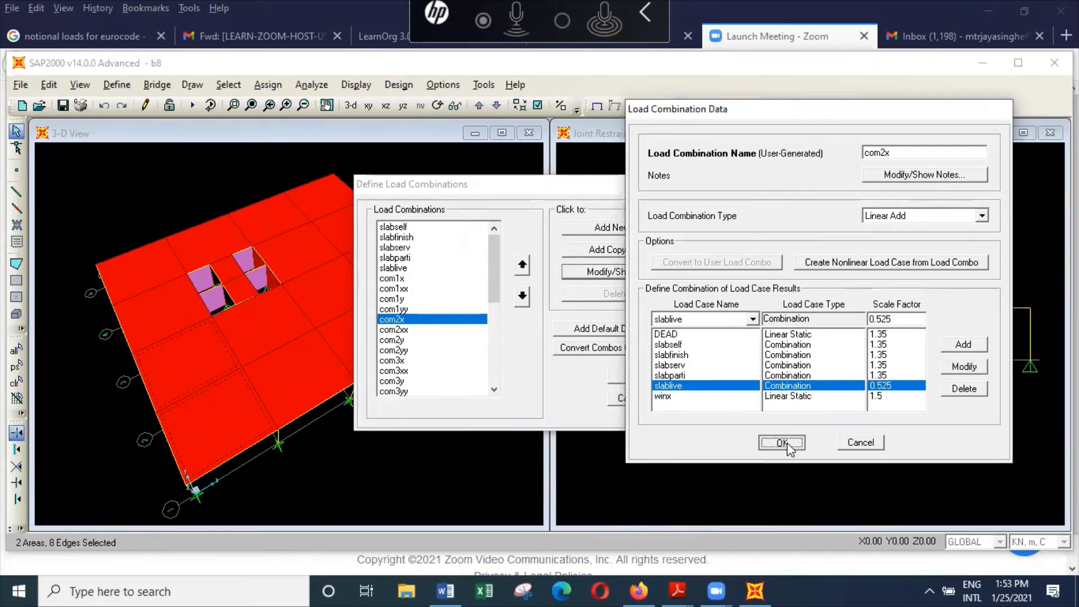
click(429, 330)
click(628, 273)
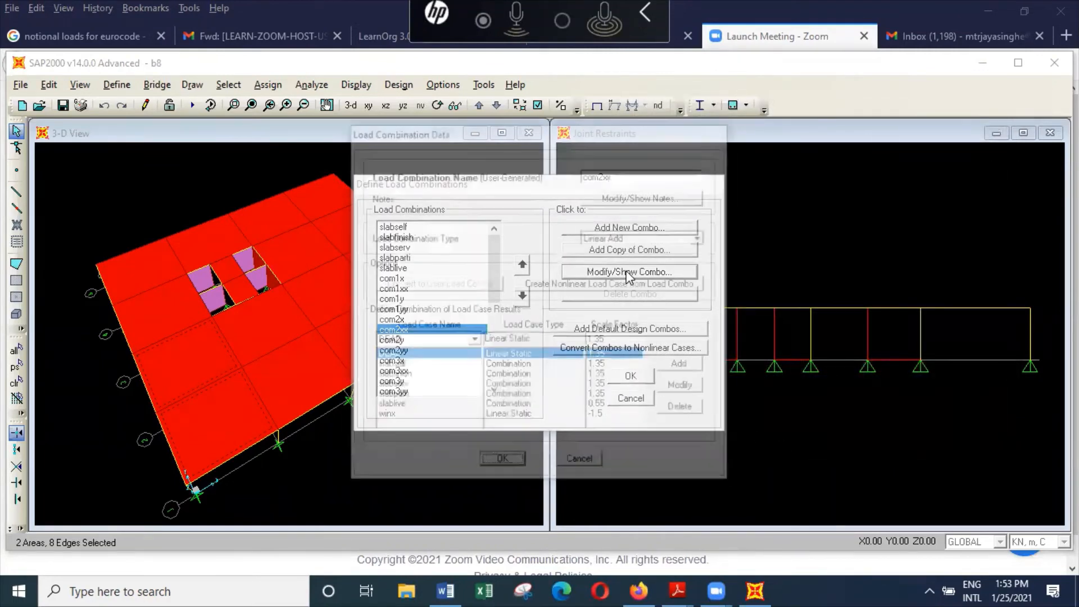
click(582, 464)
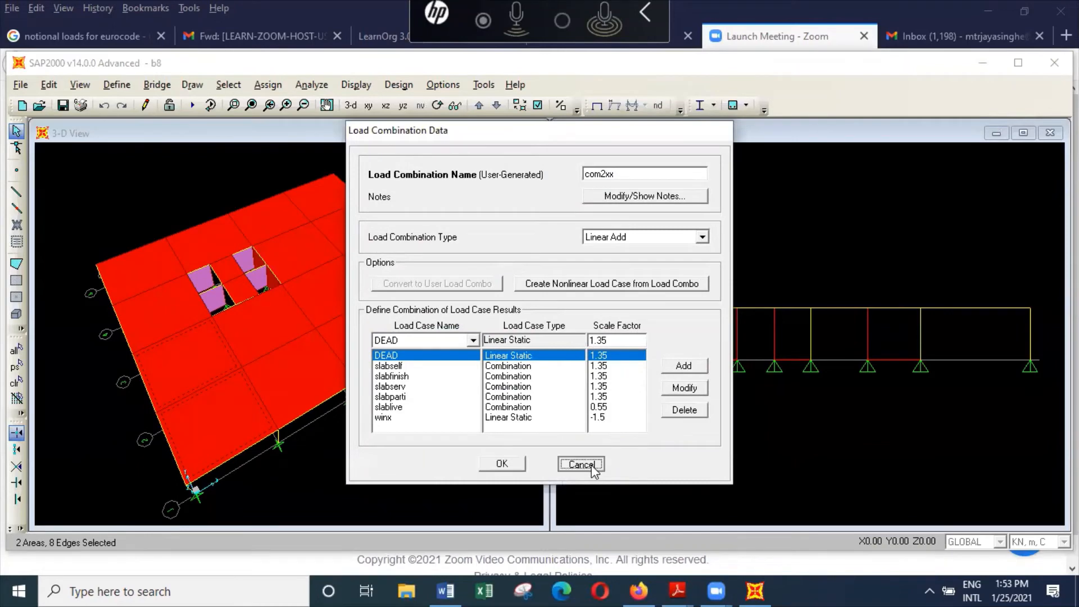
Step: Review the com3x combination's load cases and scale factors, accept it, and save the load combination definitions
click(438, 363)
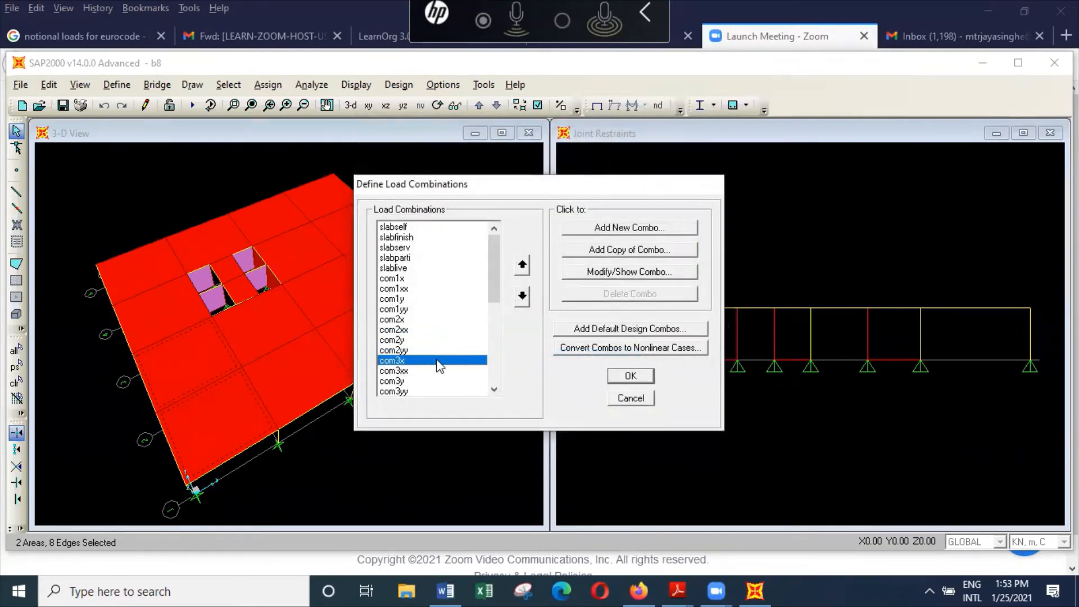
click(659, 273)
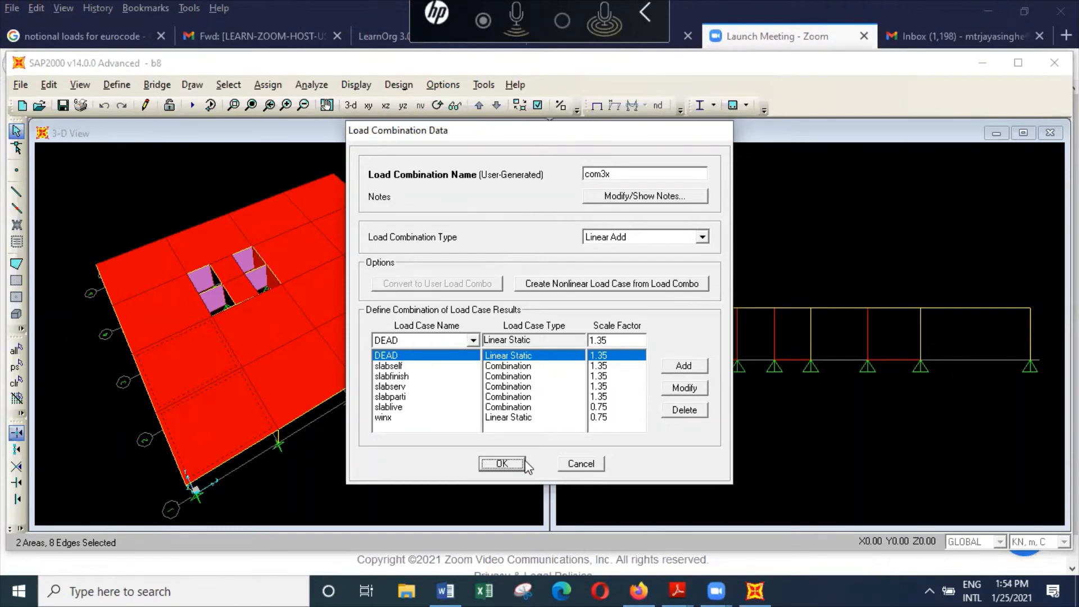
click(500, 465)
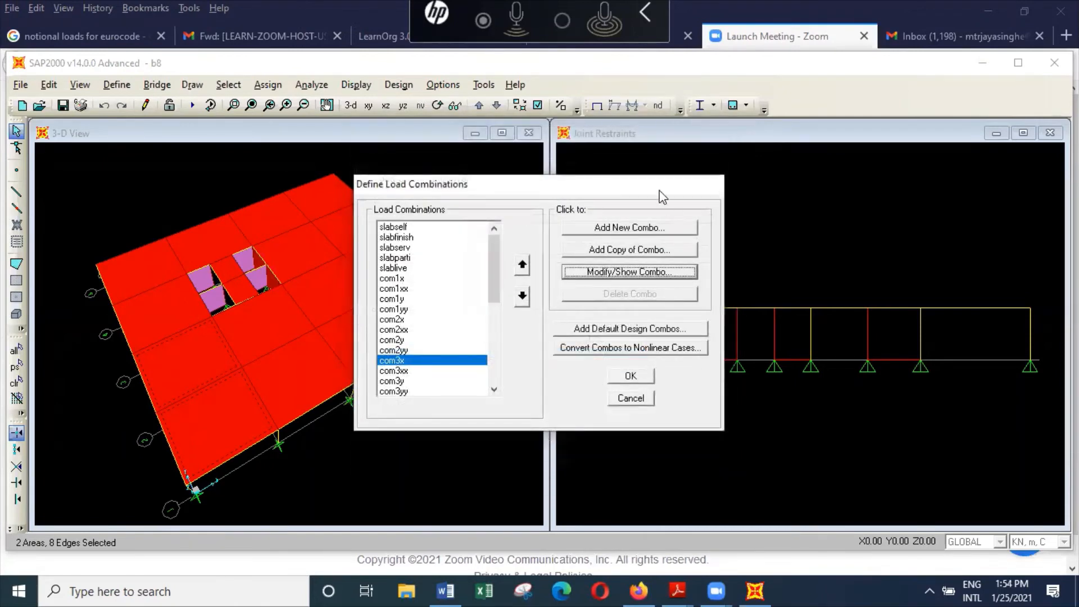
click(649, 375)
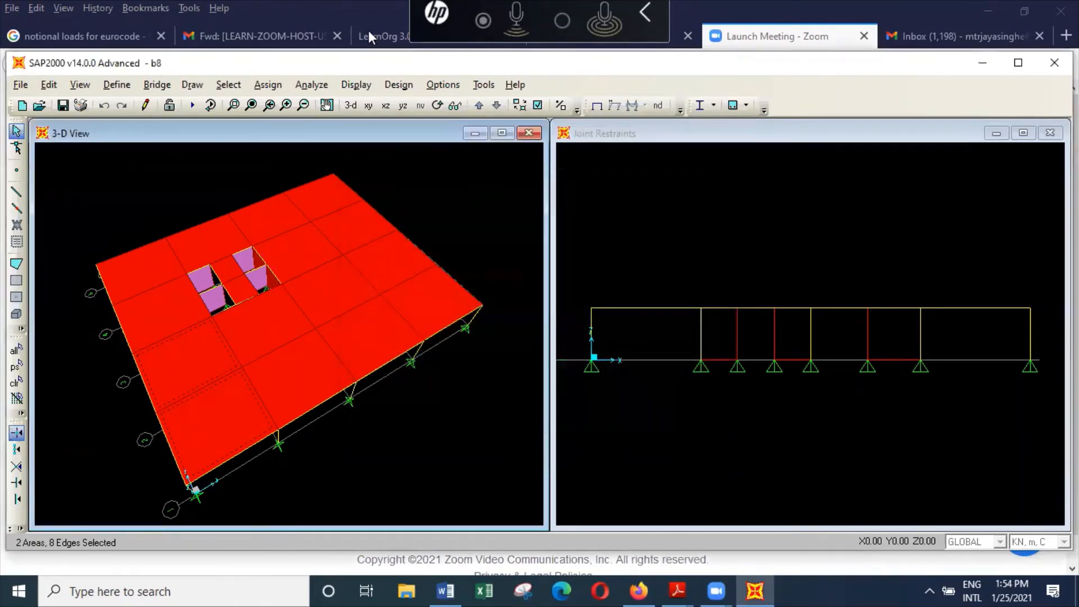
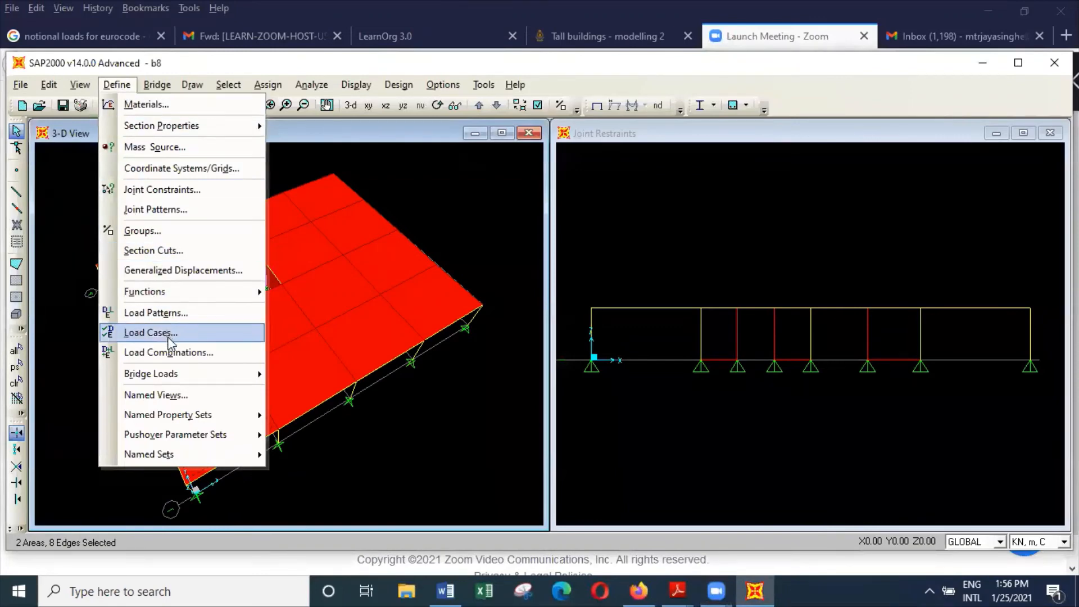
Step: Reopen the load combination definitions and review the load cases and scale factors of com3x
click(187, 352)
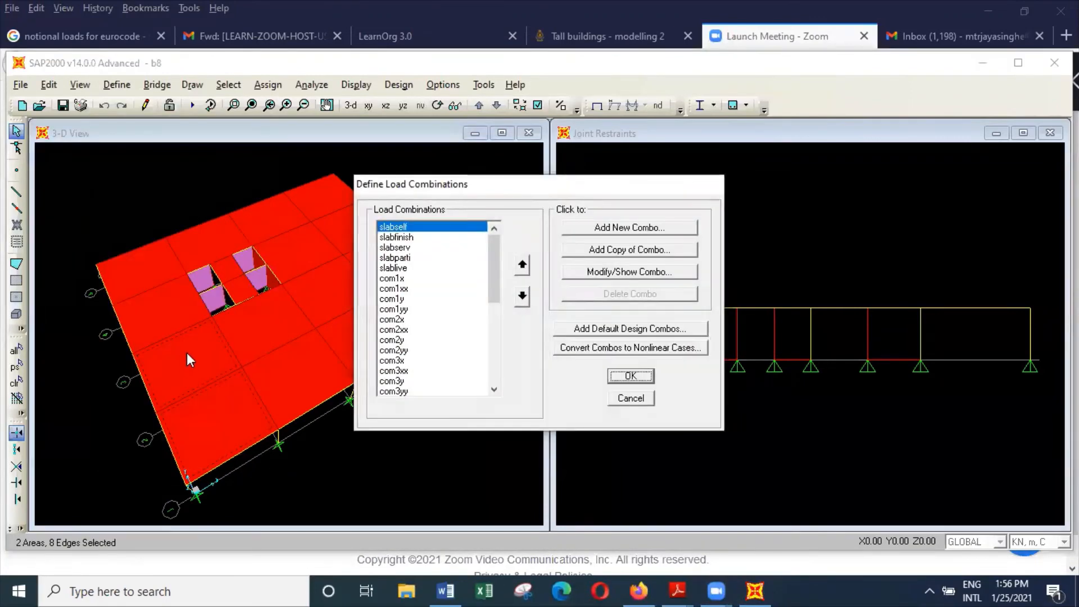
drag(494, 272, 480, 307)
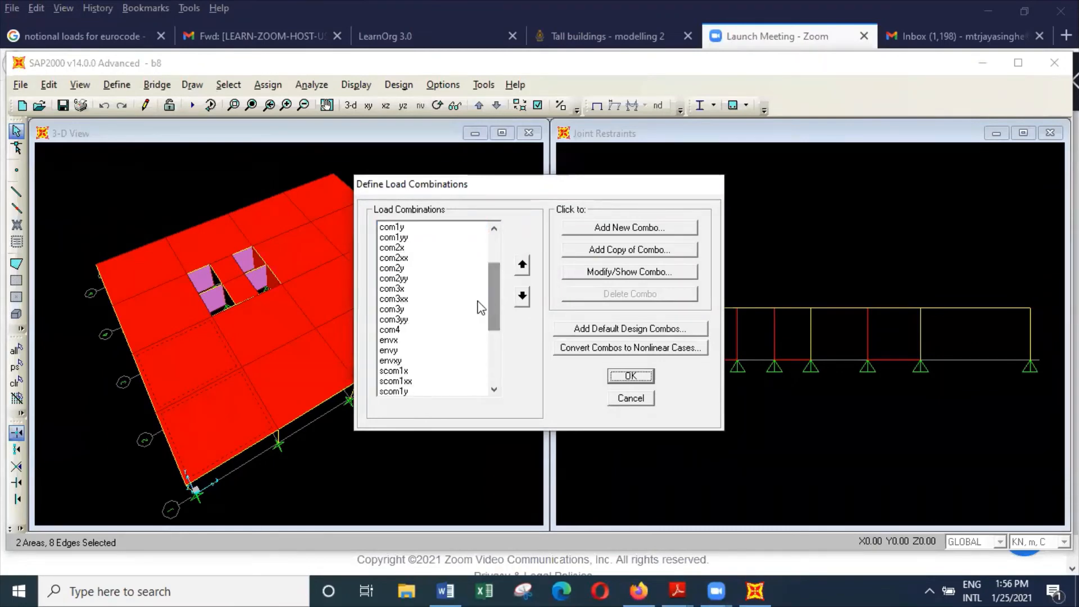
click(418, 289)
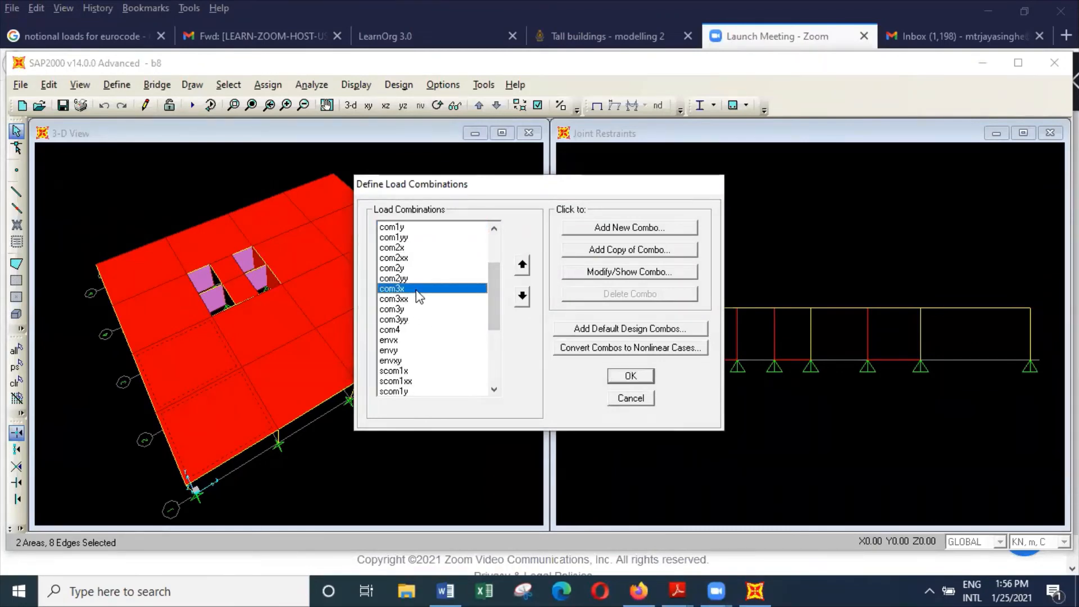
click(666, 274)
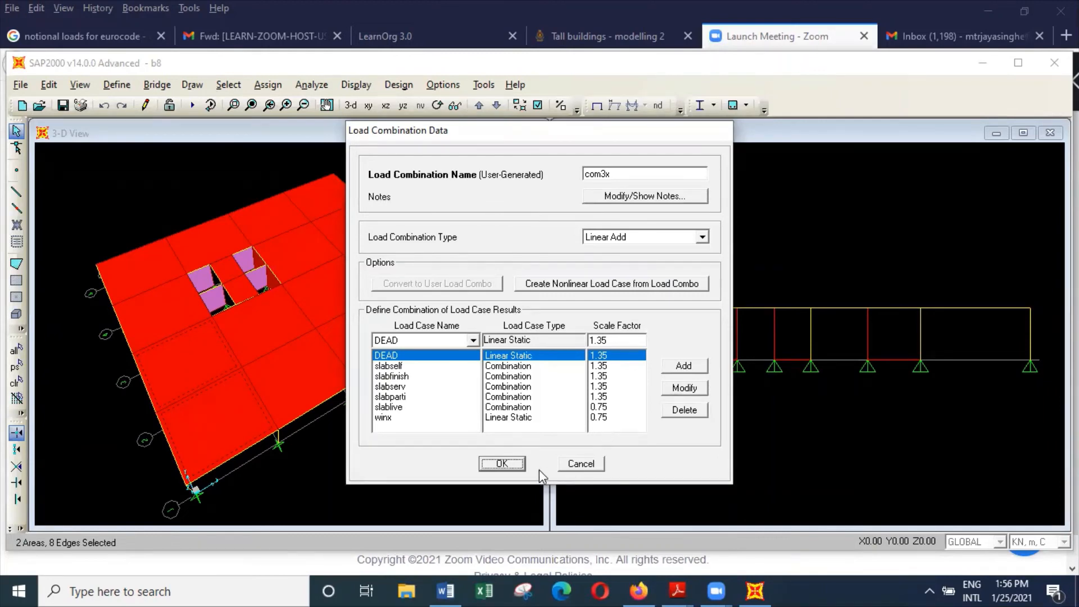
click(502, 464)
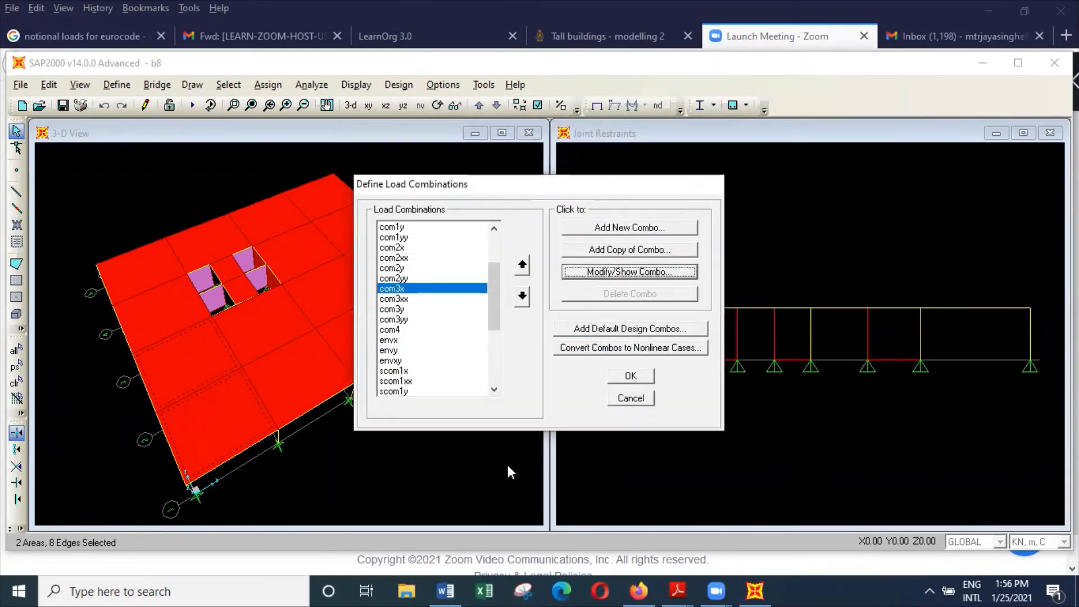
Step: Review which combinations and scale factors make up the envx, envy and envxy envelopes
click(419, 341)
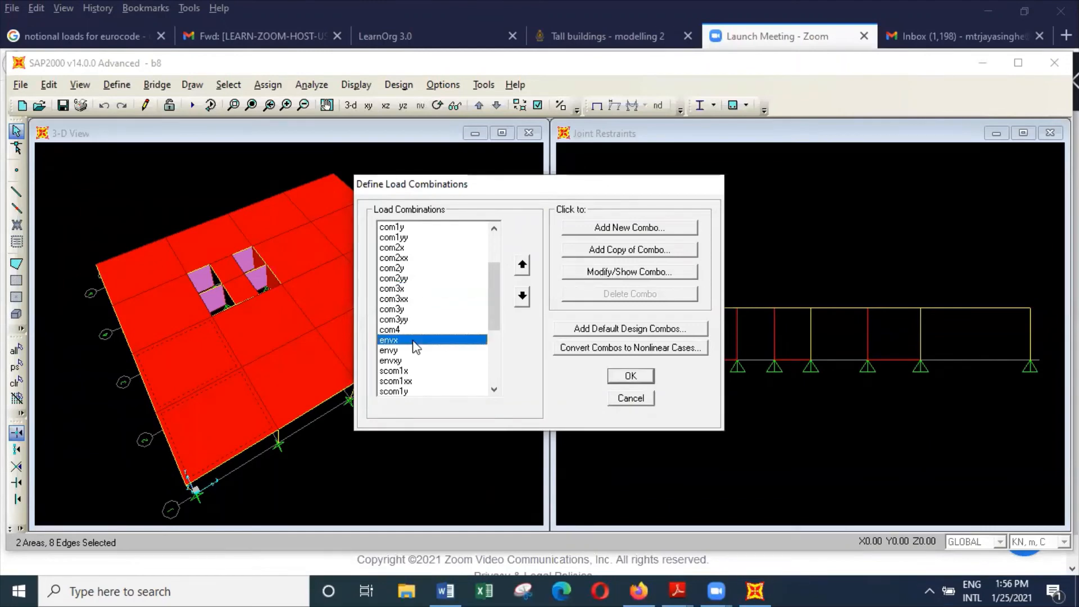
click(639, 270)
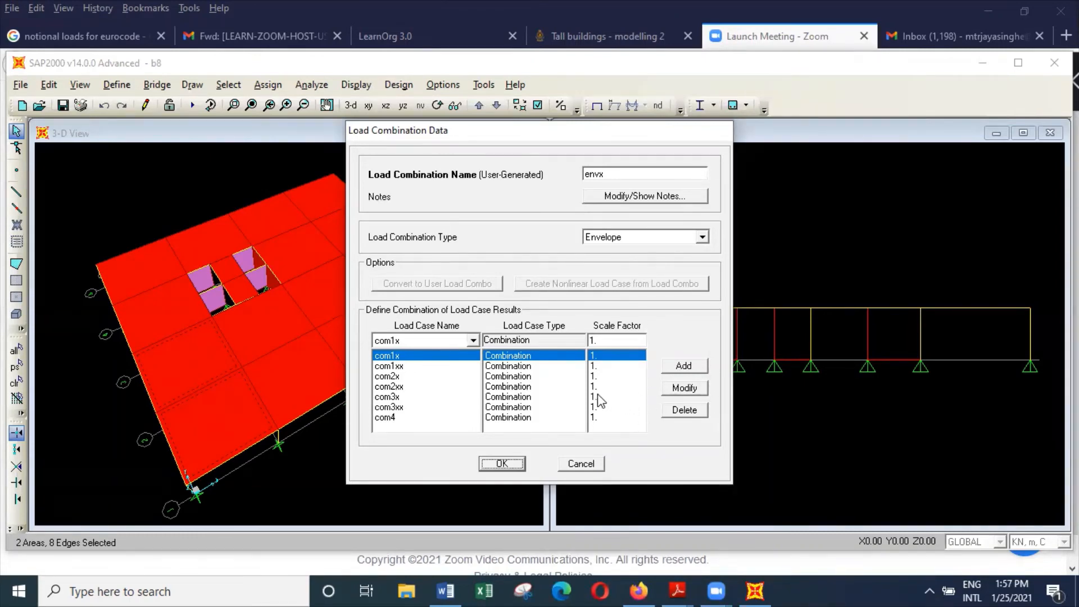
click(581, 464)
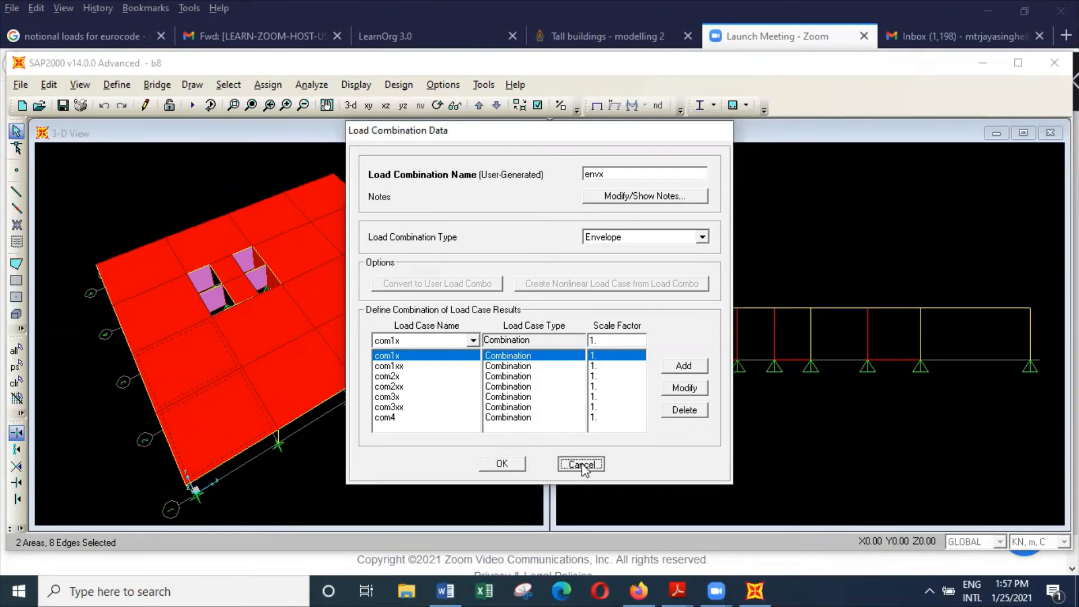
click(416, 351)
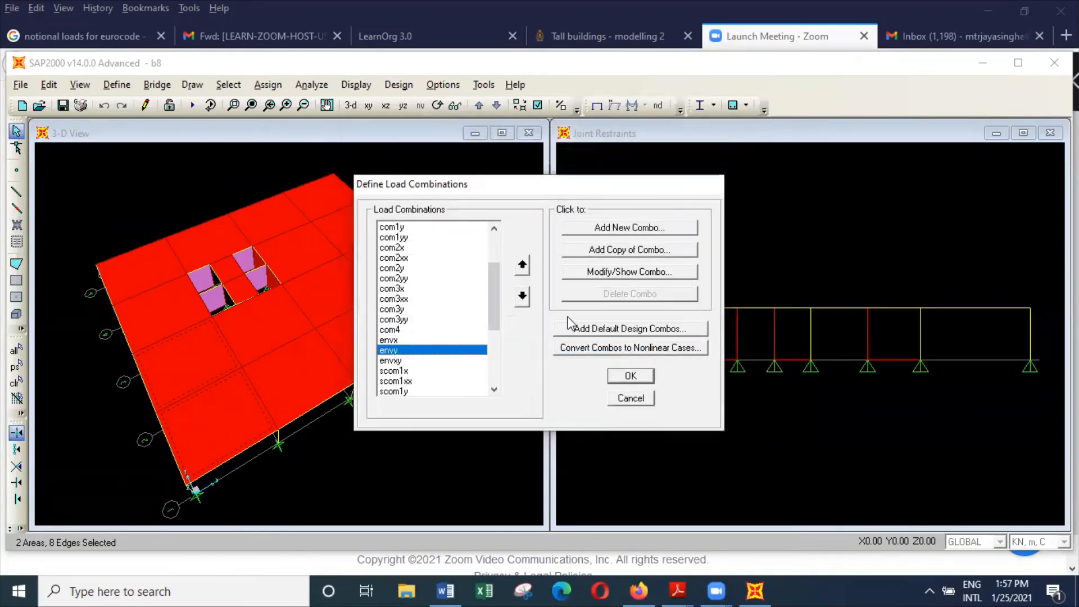
click(643, 274)
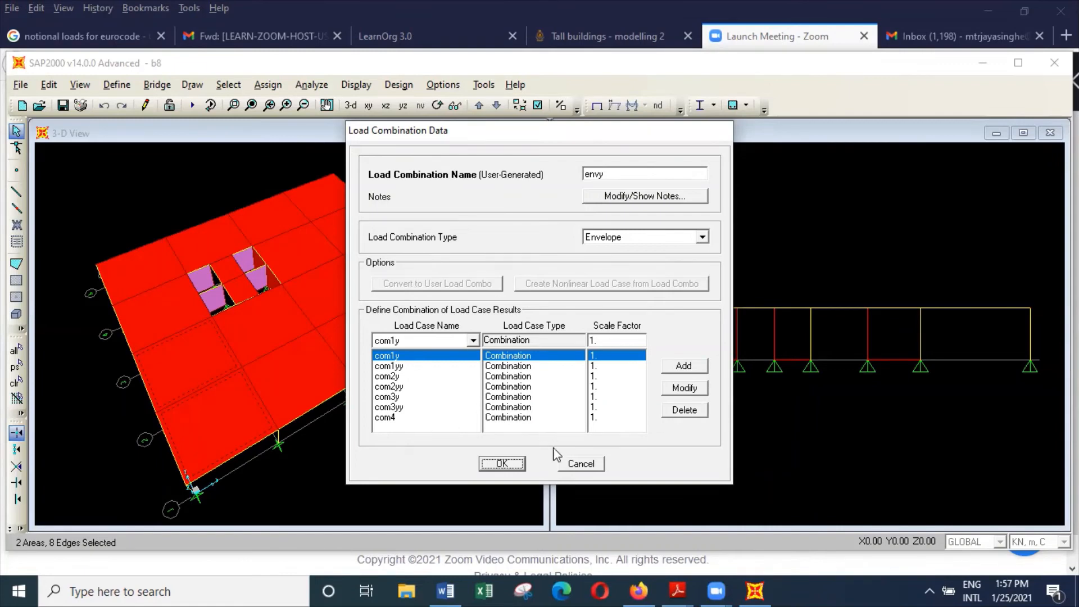
click(522, 464)
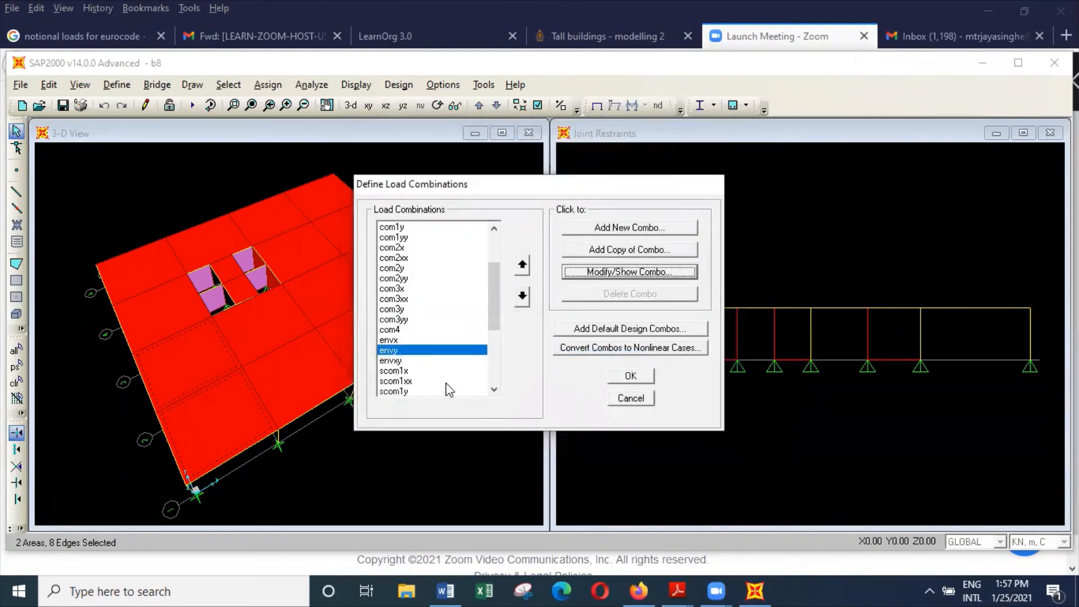
click(433, 361)
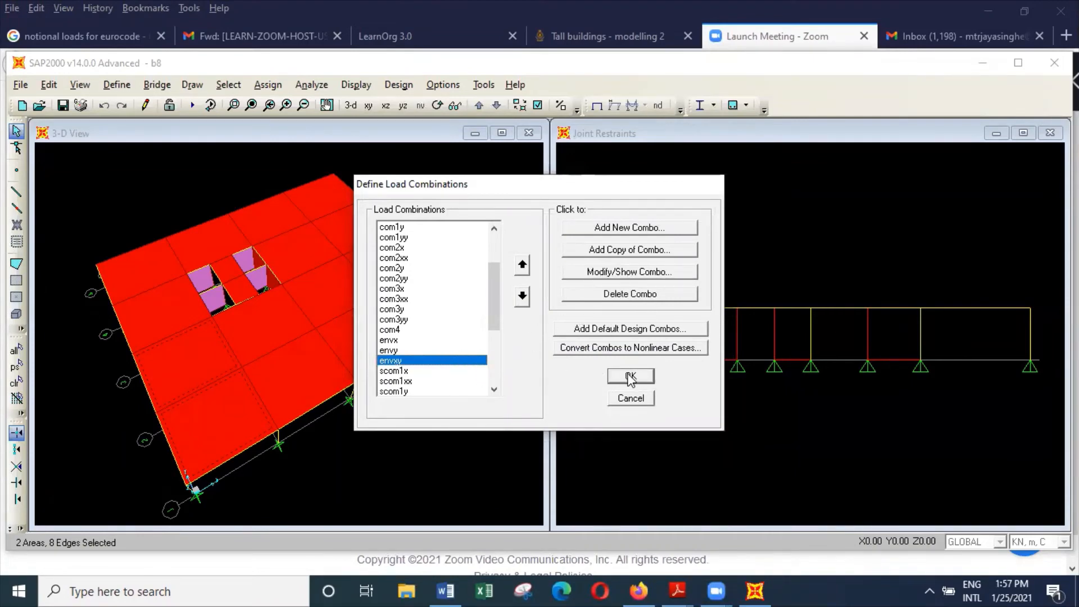
click(649, 273)
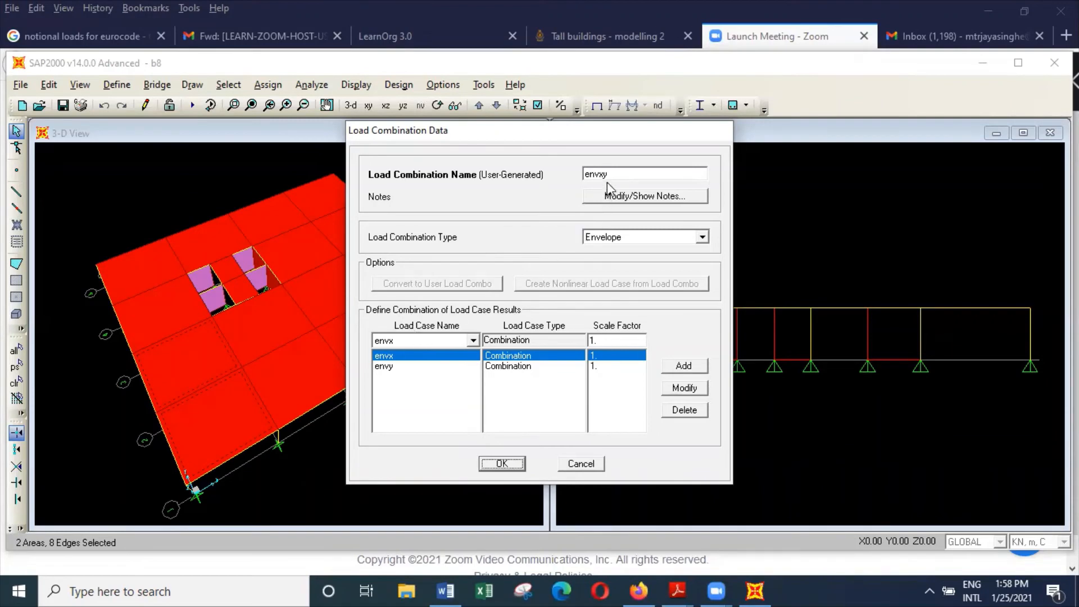
click(517, 464)
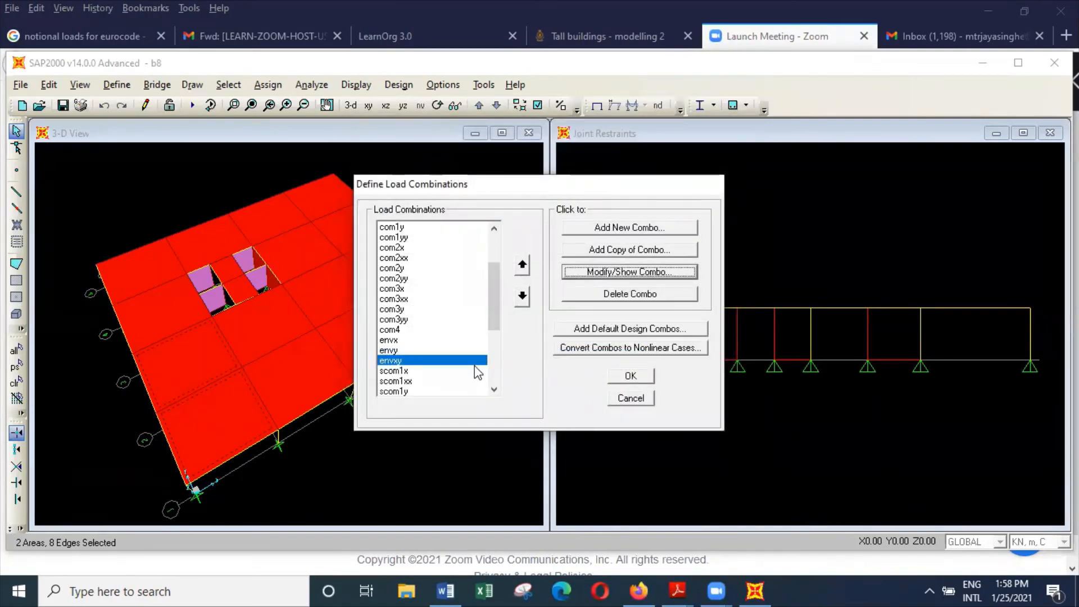
Step: Review the load cases and scale factors of the scom1x and scom1xx combinations, and close the load combination definitions
drag(496, 311, 497, 331)
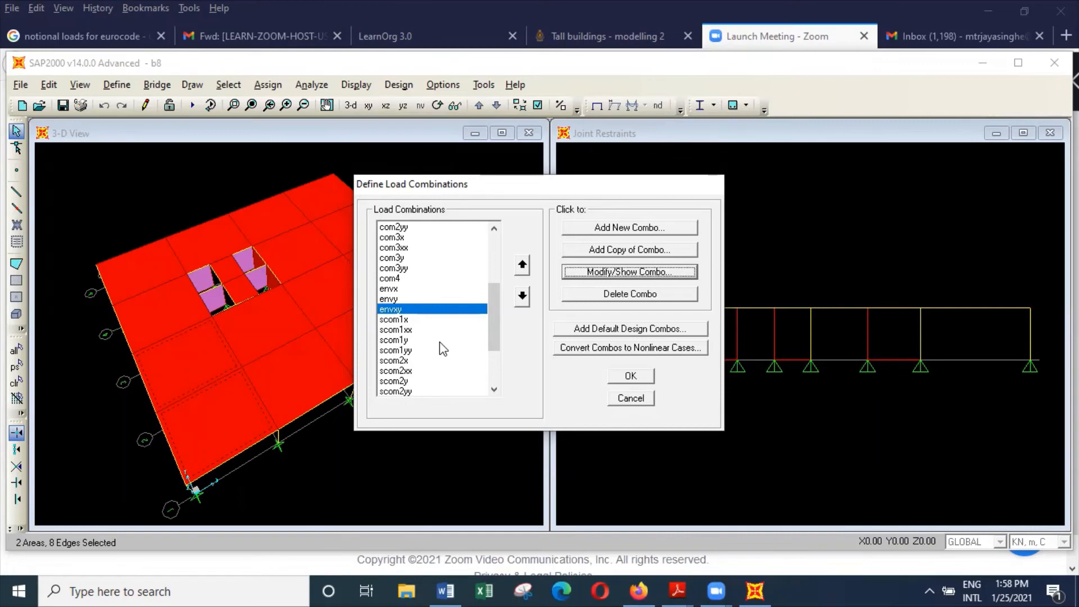
click(417, 320)
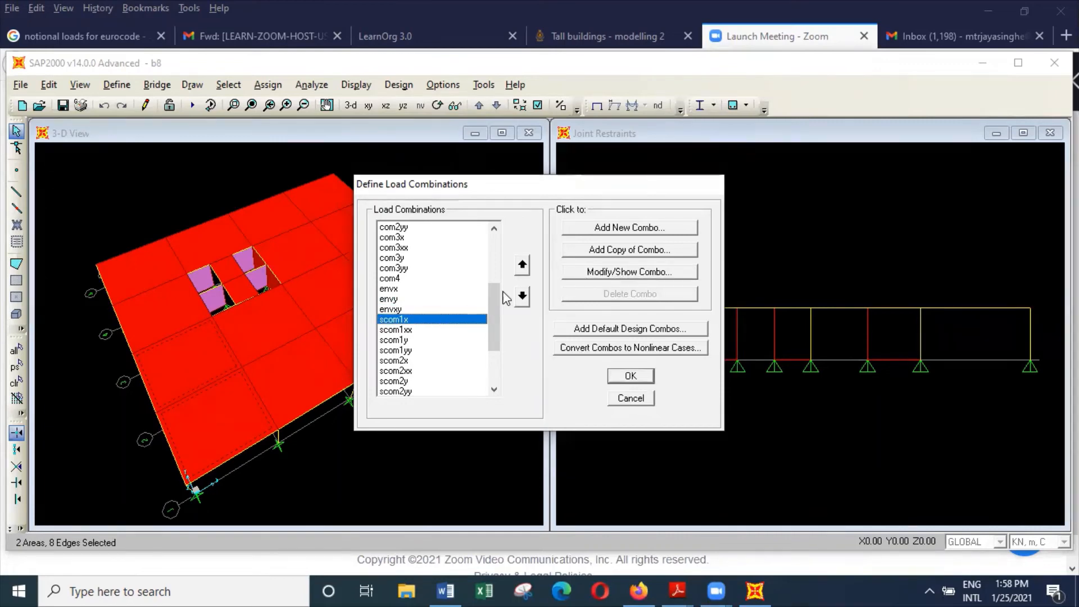
click(655, 276)
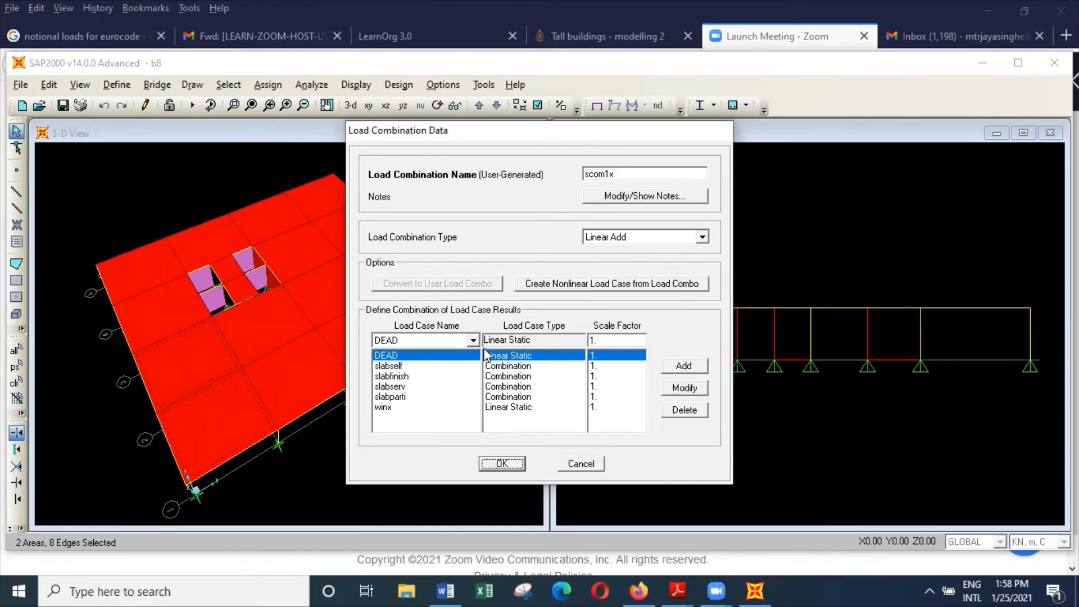
click(514, 464)
click(436, 330)
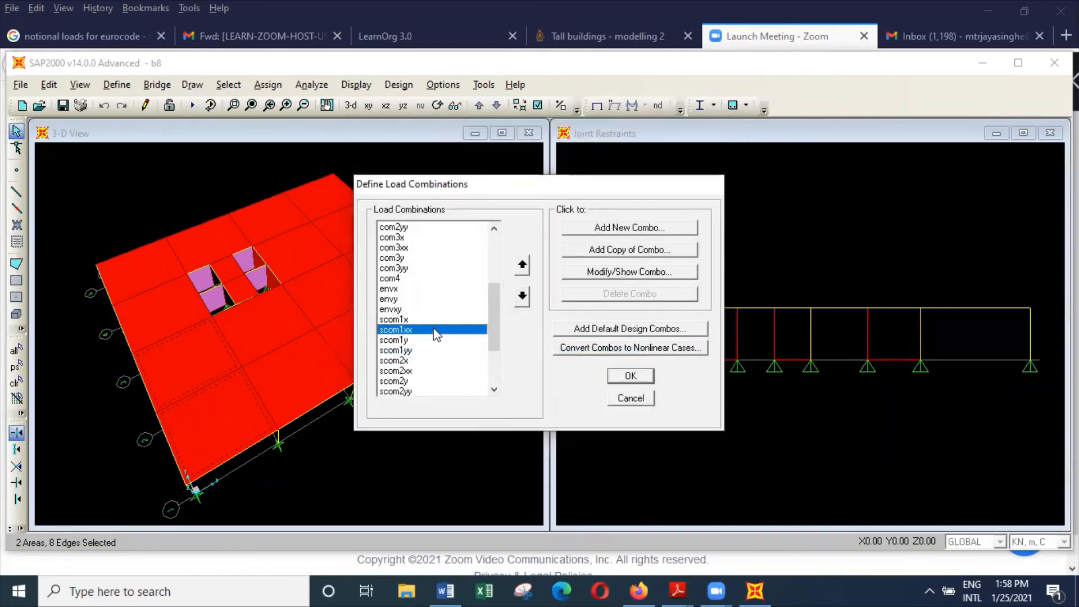
click(678, 270)
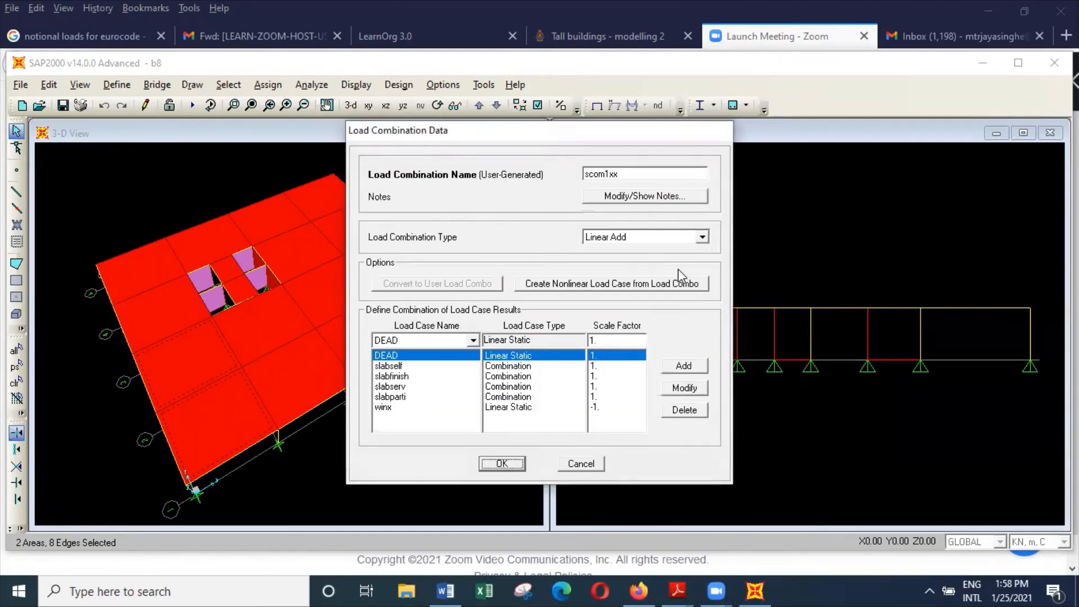
click(506, 464)
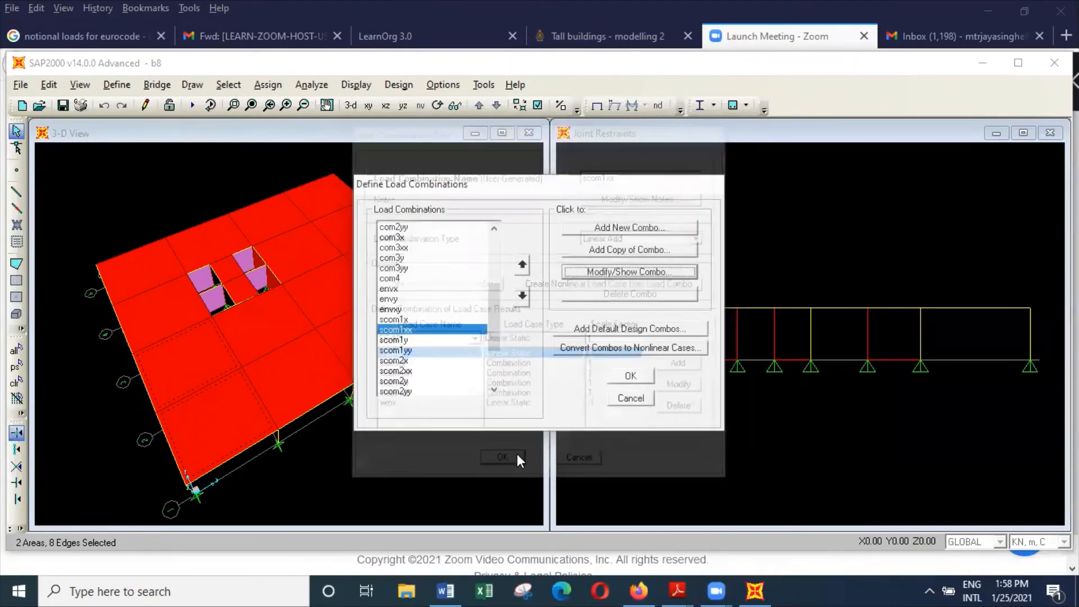
scroll(490, 340, down, 3)
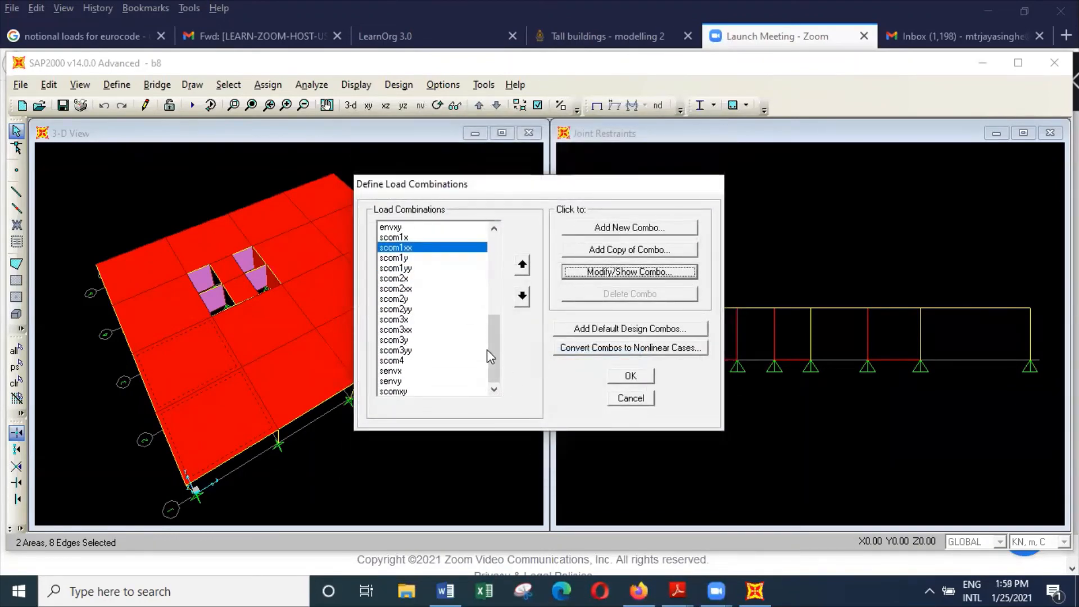
click(408, 350)
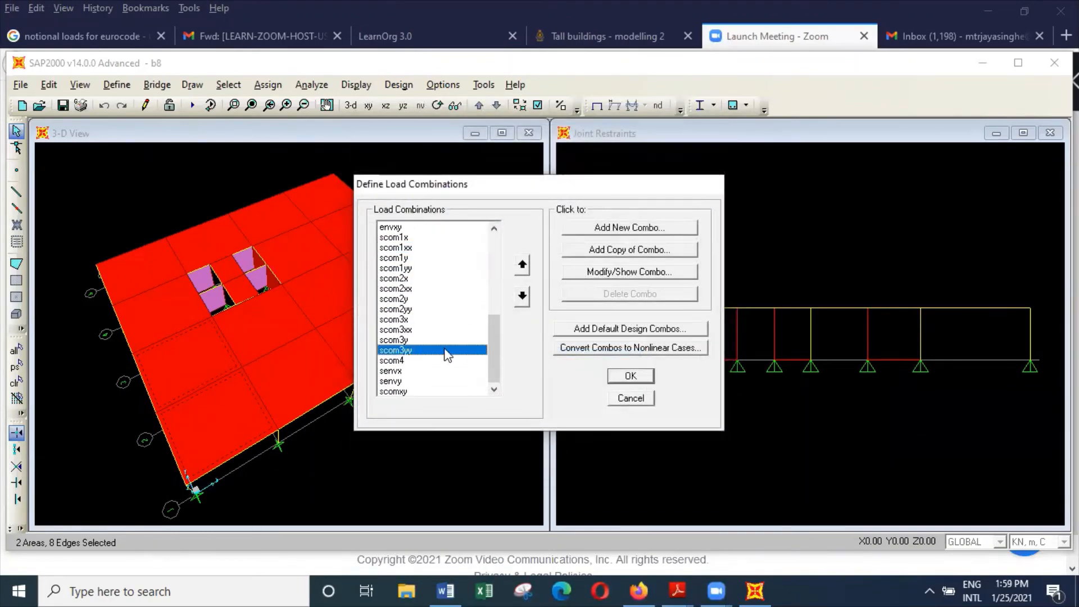
click(649, 378)
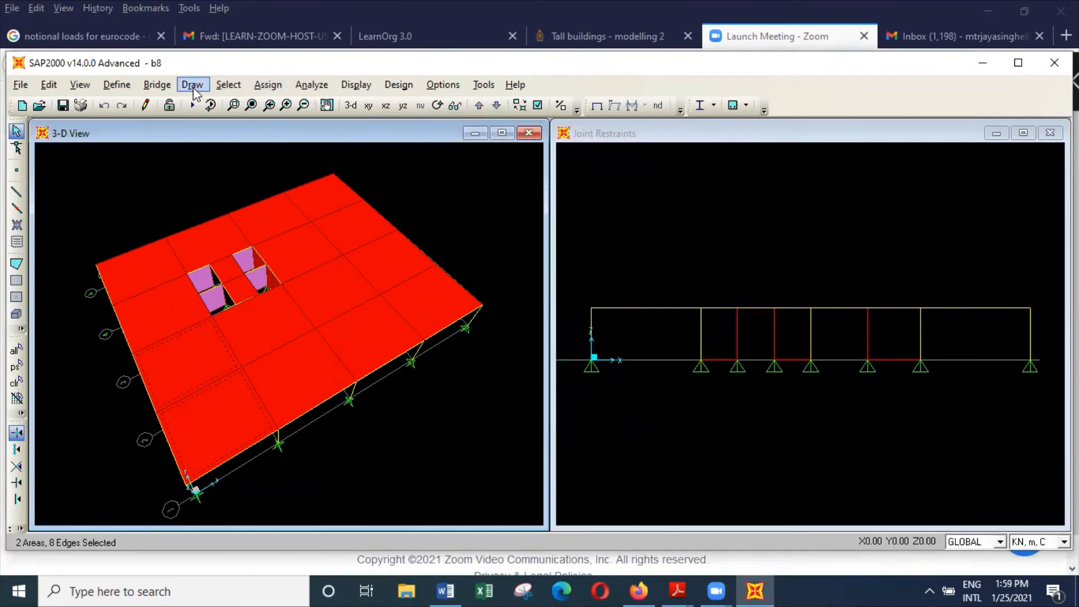
Step: Reopen the load combination definitions and review the scom3x combination's load cases and scale factors
click(117, 85)
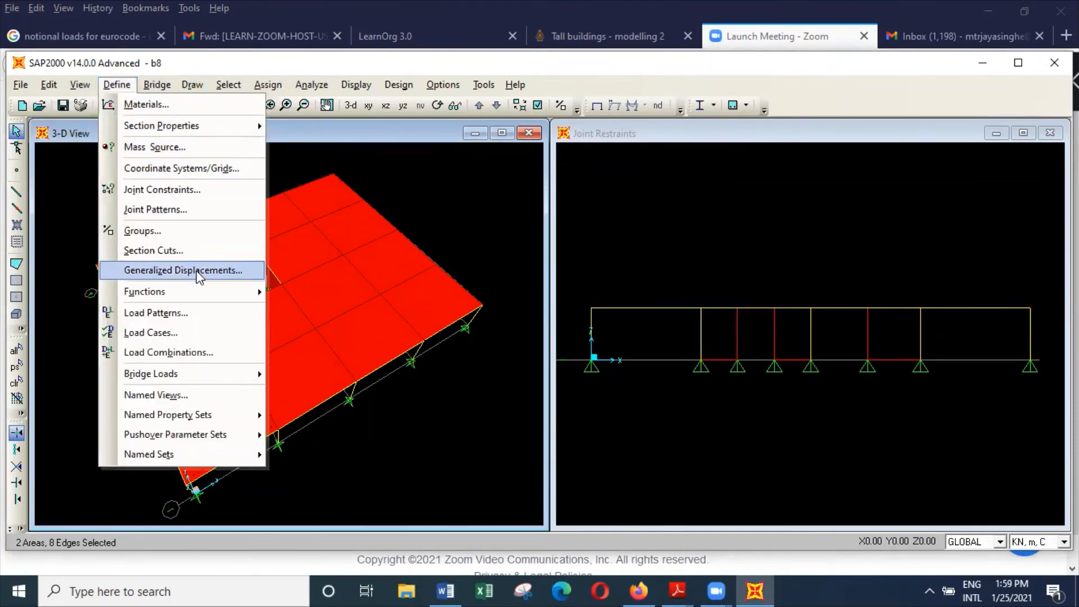
click(216, 353)
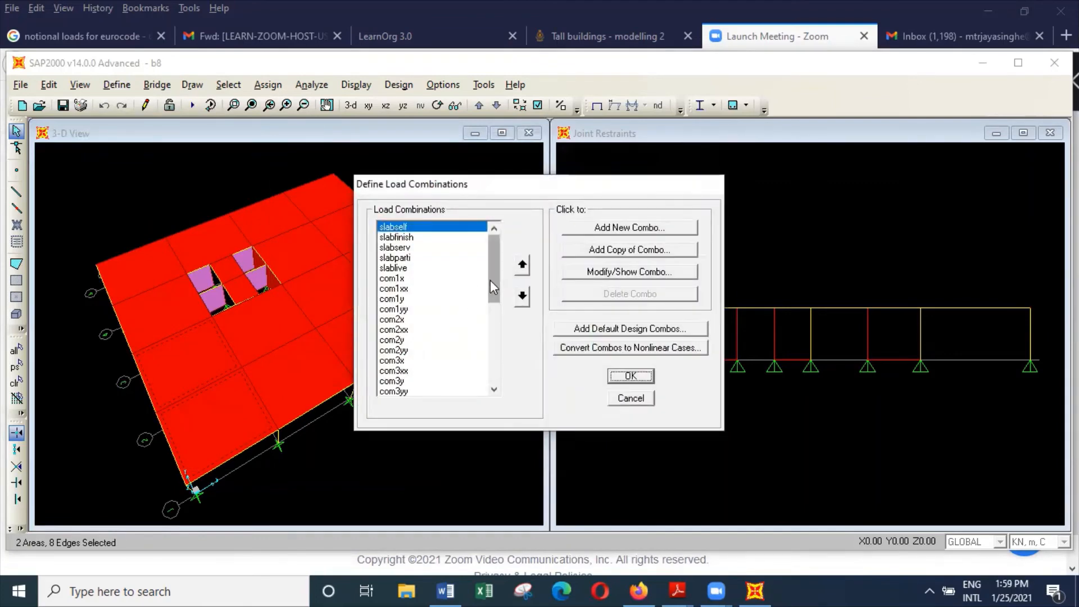
drag(490, 282, 491, 378)
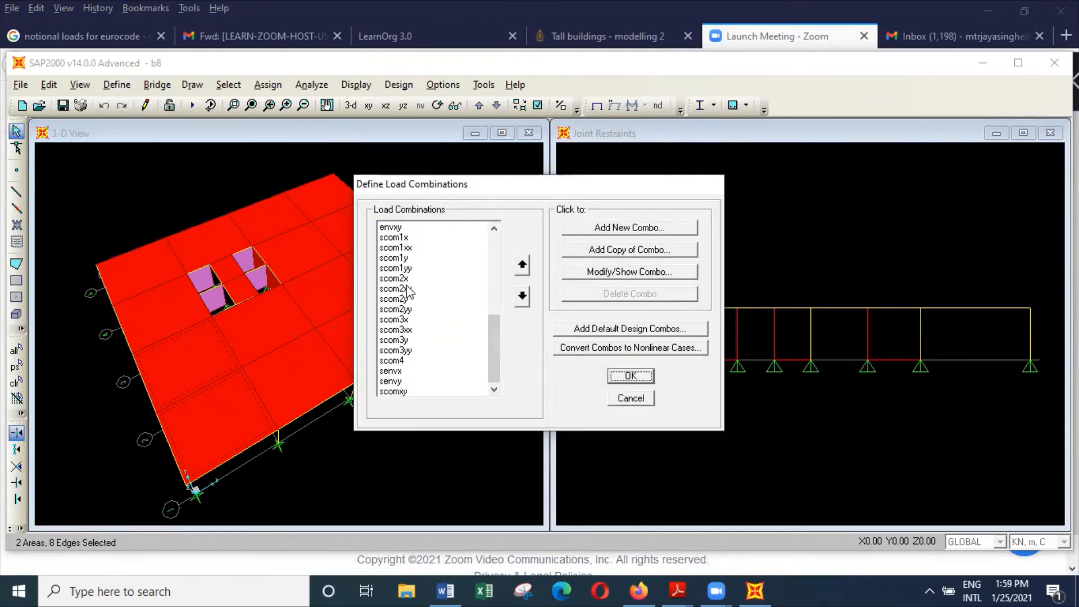
click(412, 319)
click(649, 275)
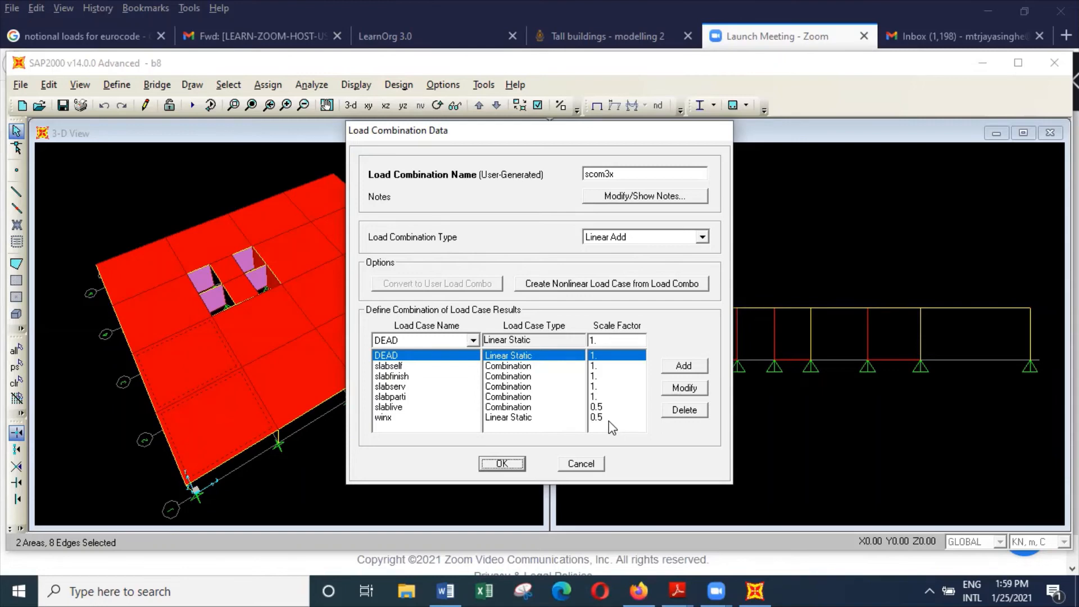
click(502, 464)
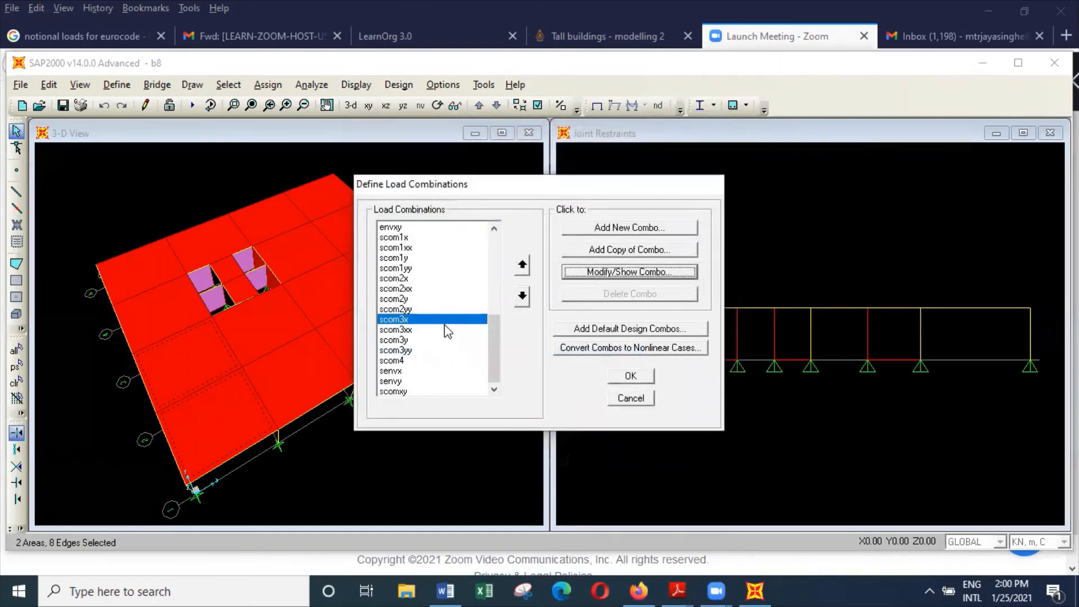
Step: Rename the scomxy envelope combination to senvxy and save the load combination definitions
click(412, 392)
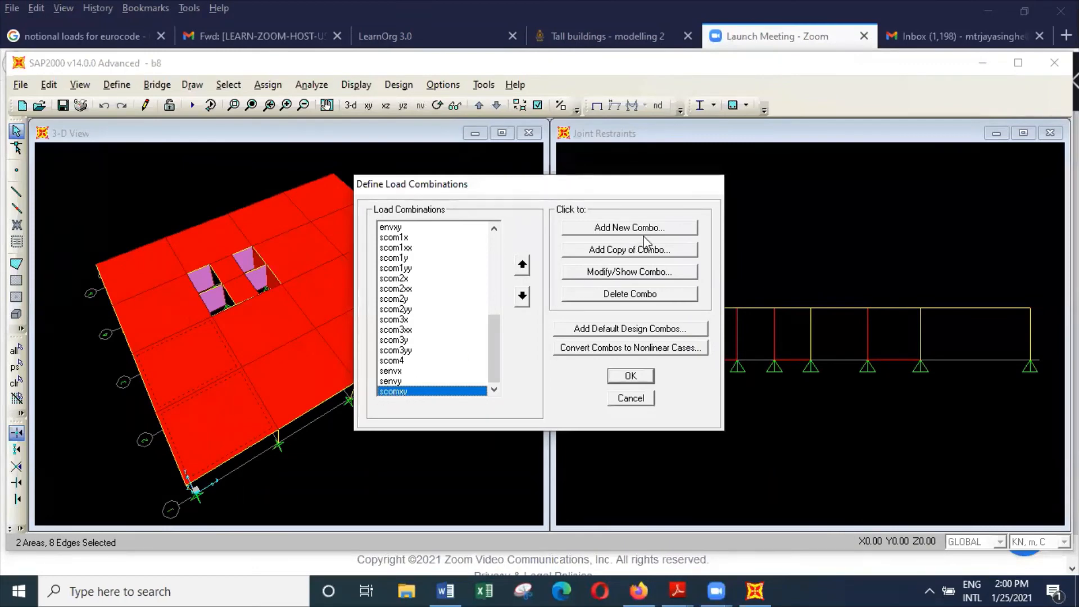
click(644, 273)
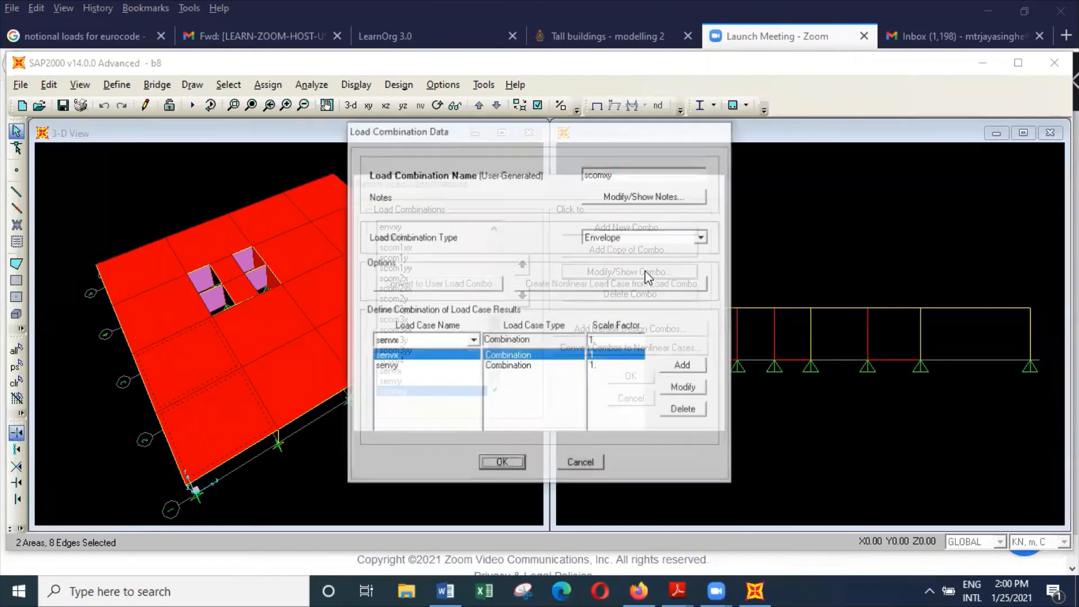
drag(621, 136, 910, 128)
click(897, 169)
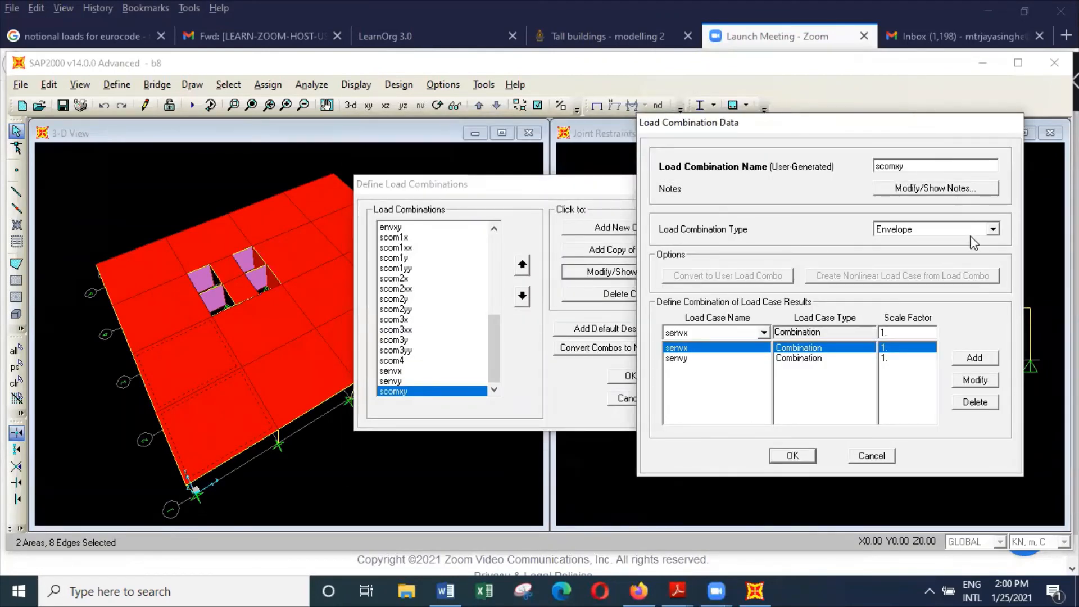
key(BackSpace)
key(BackSpace)
key(BackSpace)
text(env)
click(804, 456)
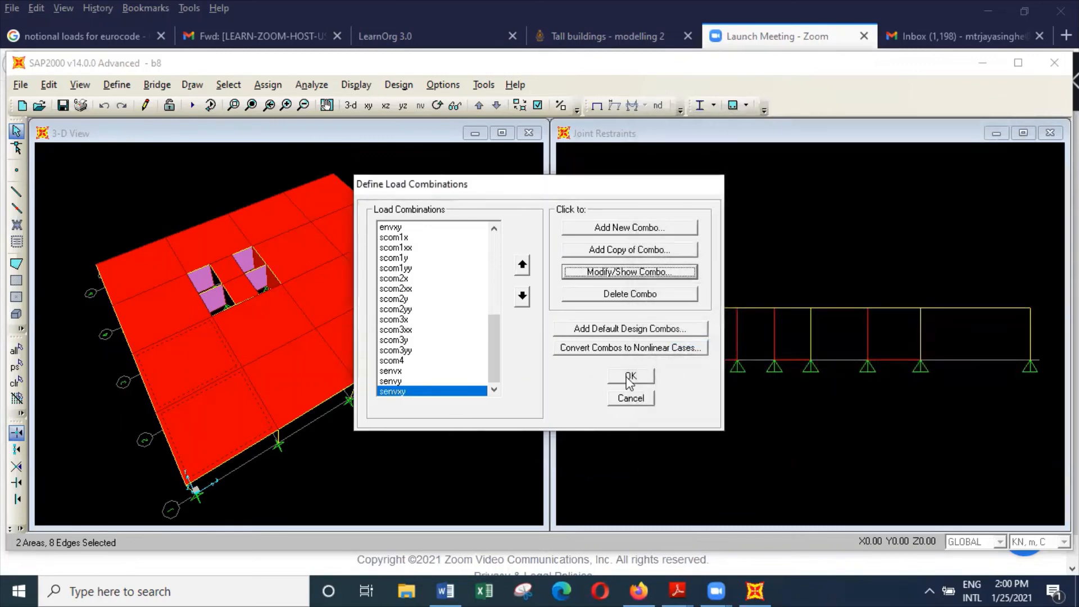
click(631, 376)
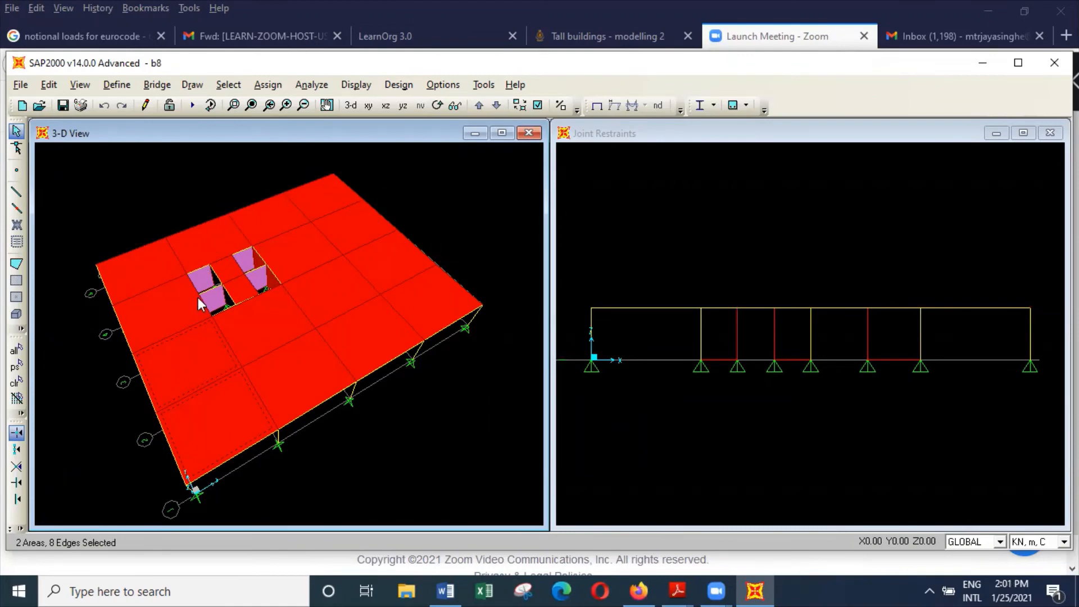
Step: Clear the current selection of slab areas and edges in the model
click(228, 84)
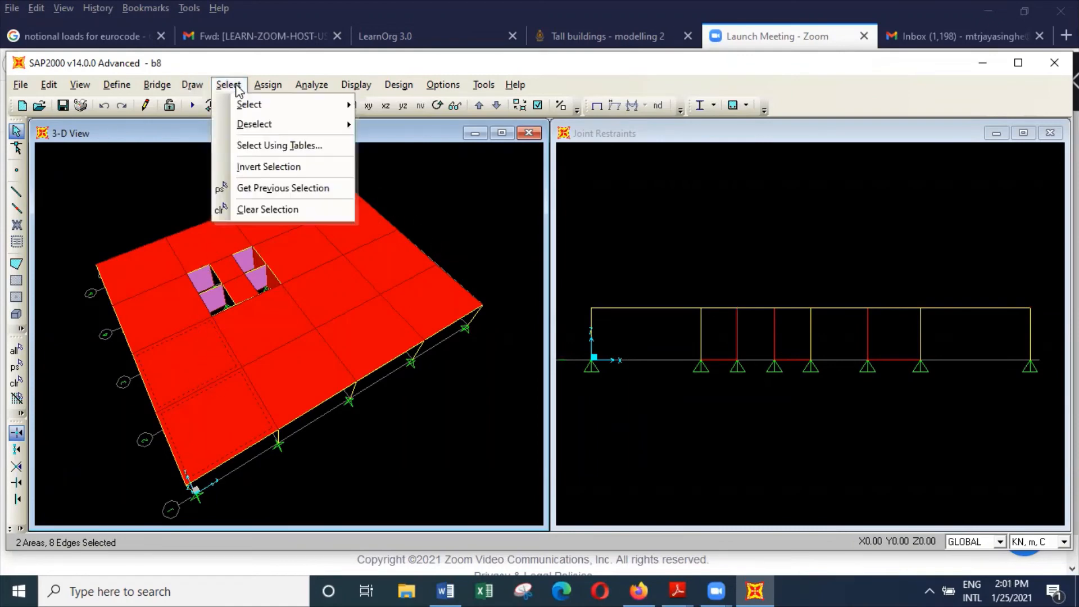
click(268, 209)
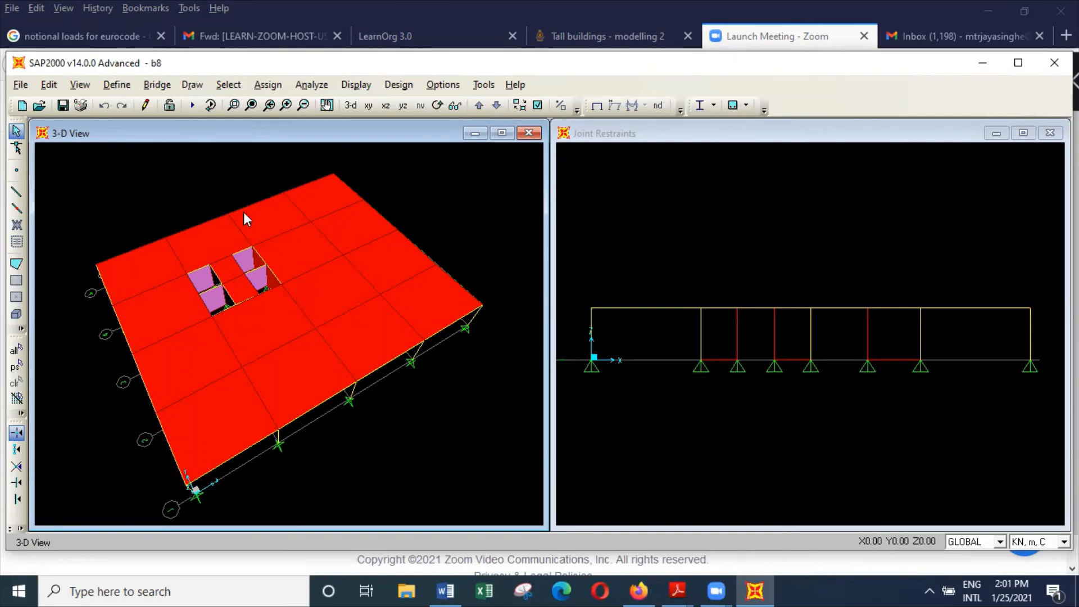
Step: Save the current model and open the bu1 model file from the buildings folder
click(21, 84)
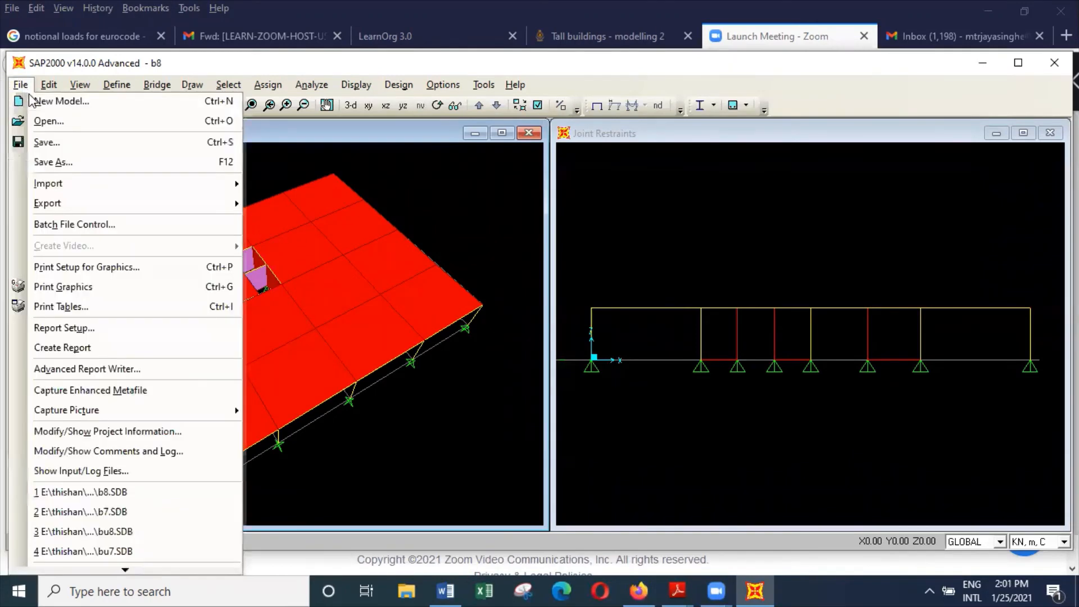
click(54, 143)
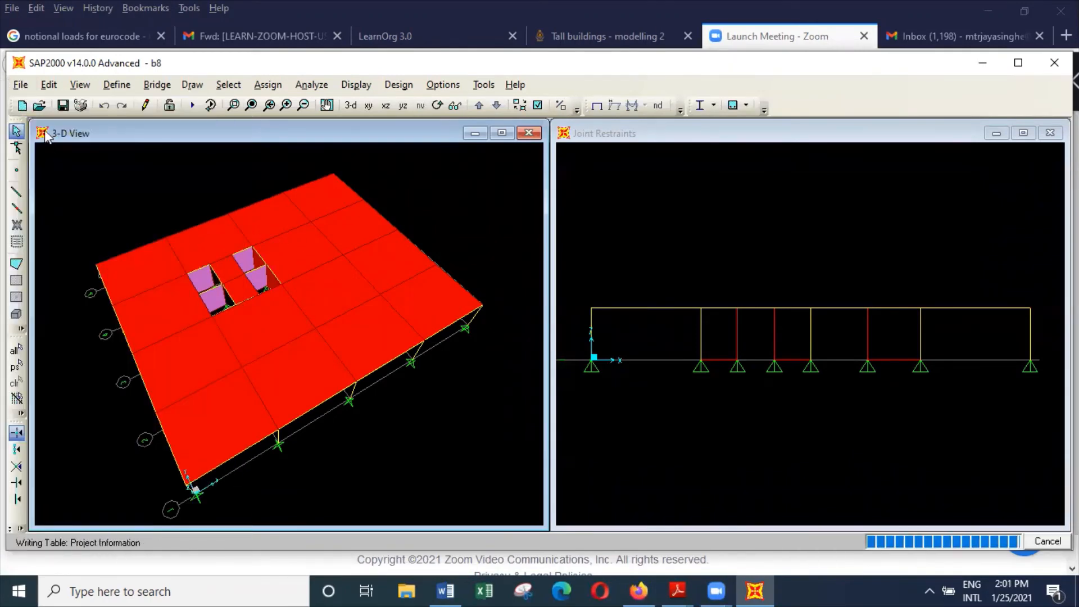
click(21, 85)
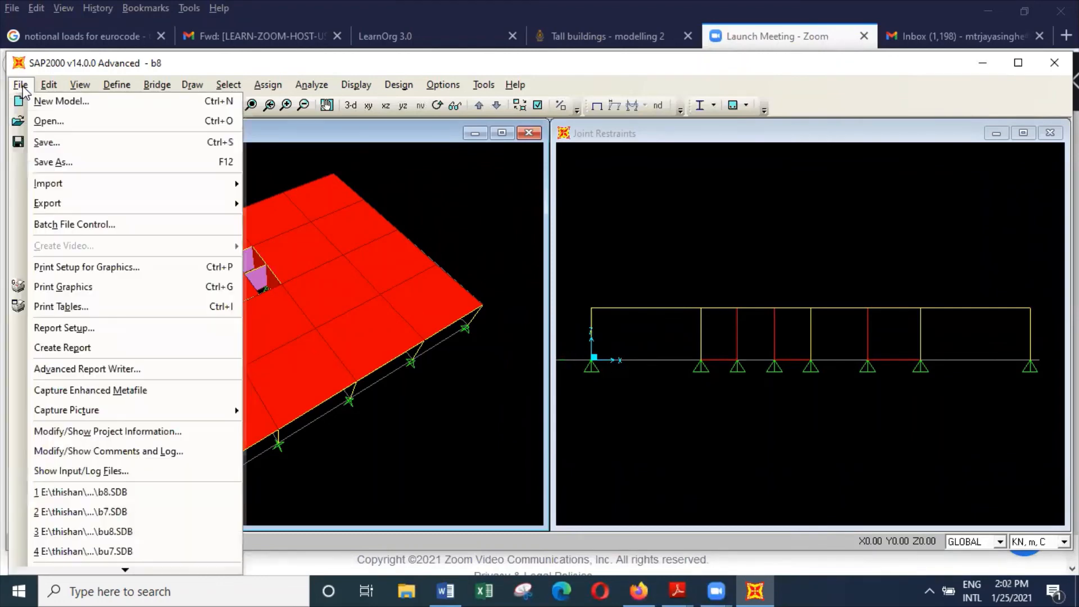
click(59, 121)
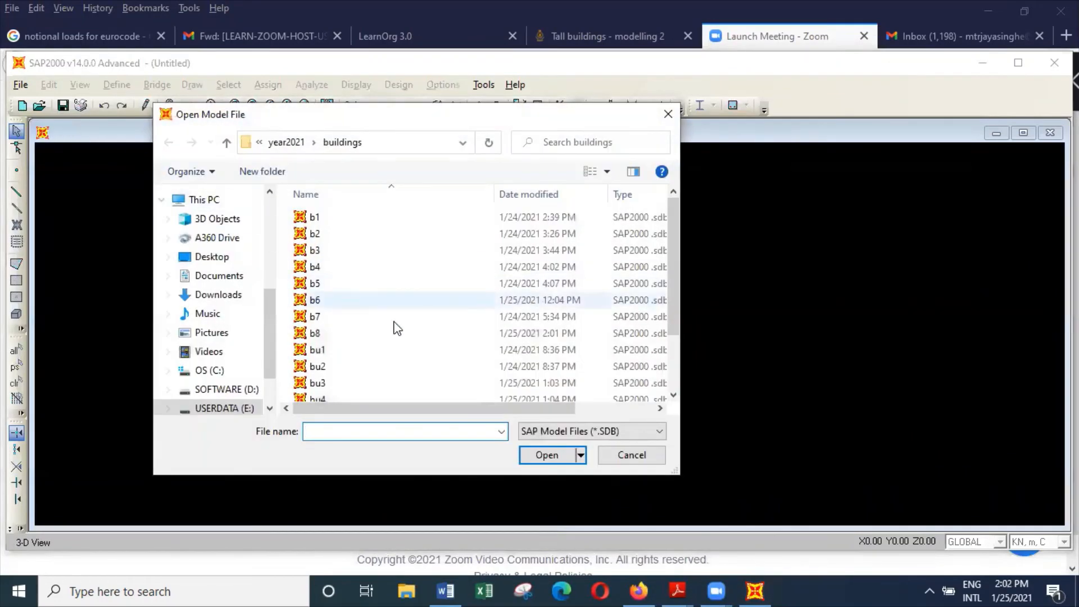
click(364, 347)
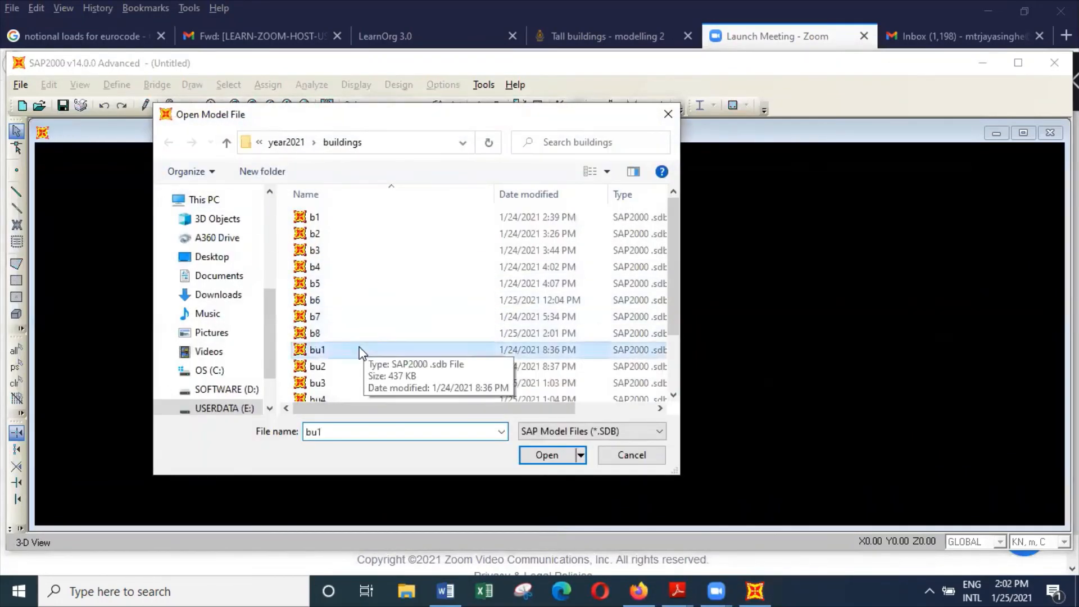
click(551, 456)
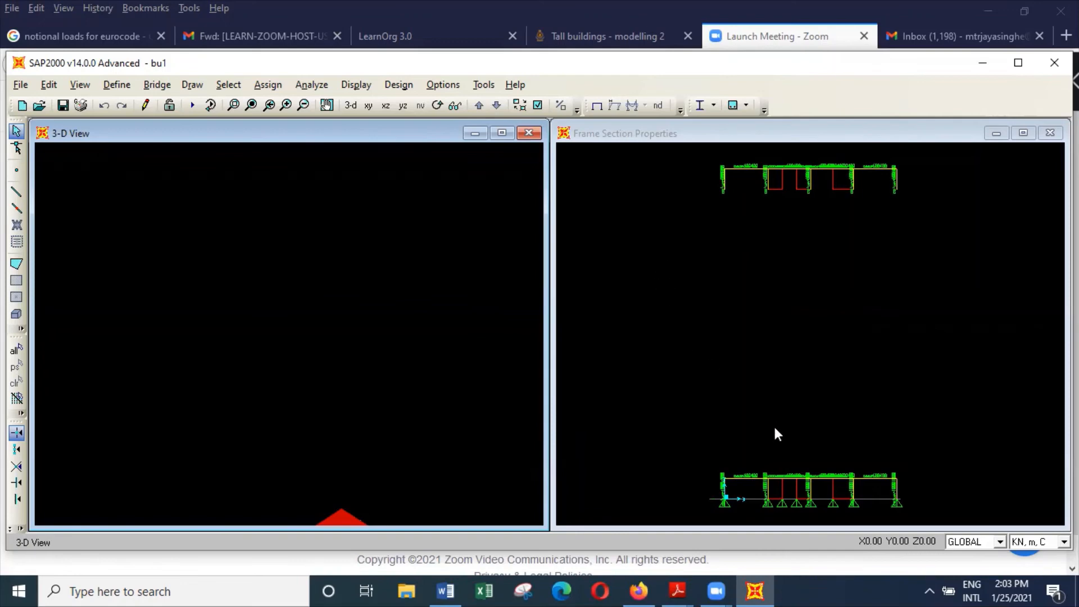
drag(705, 451, 943, 522)
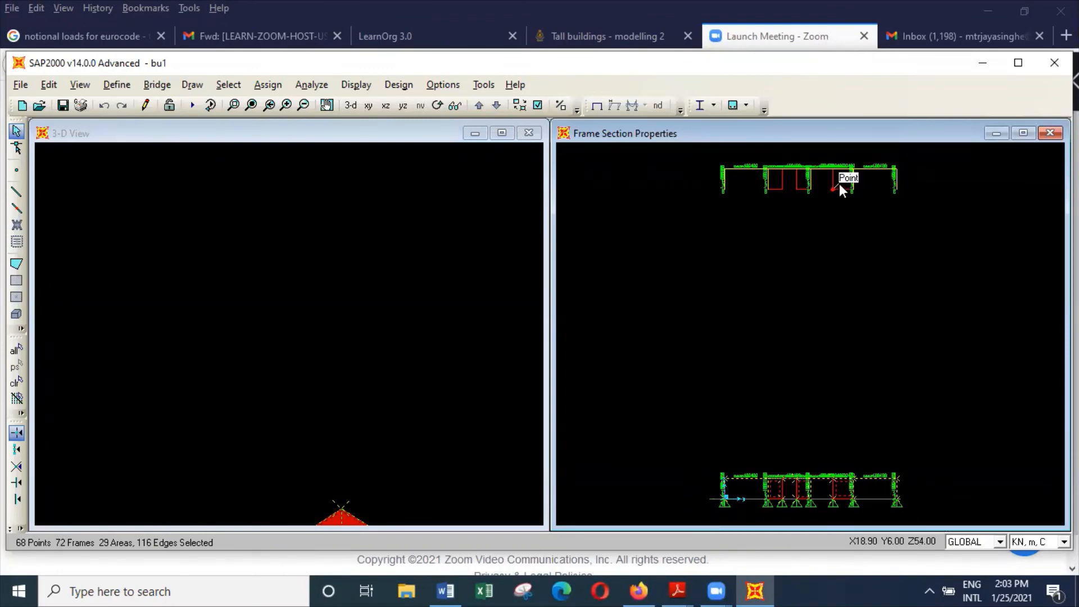
click(228, 84)
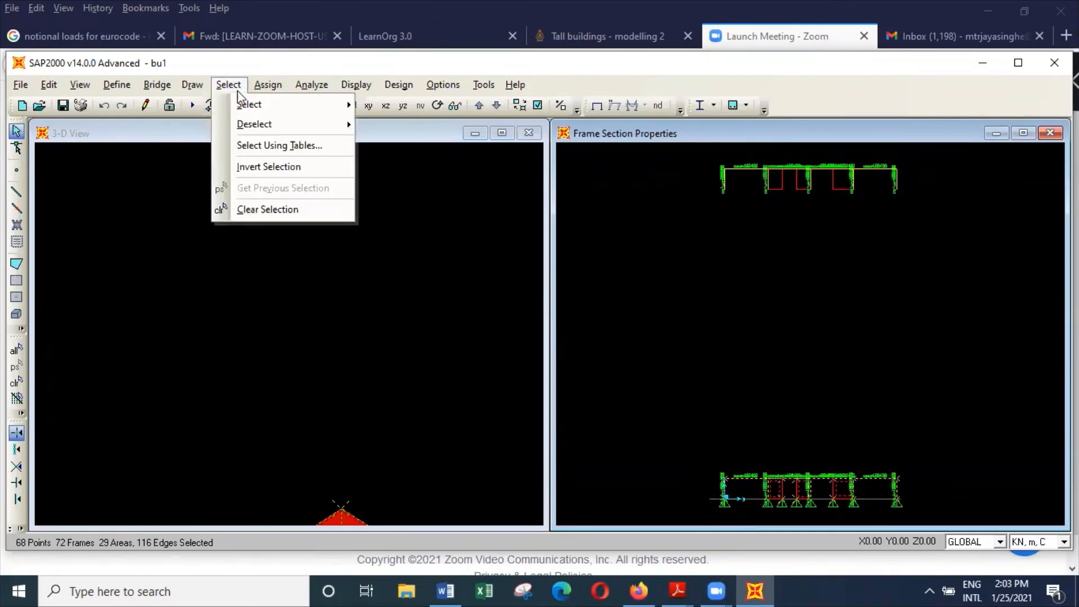
click(276, 209)
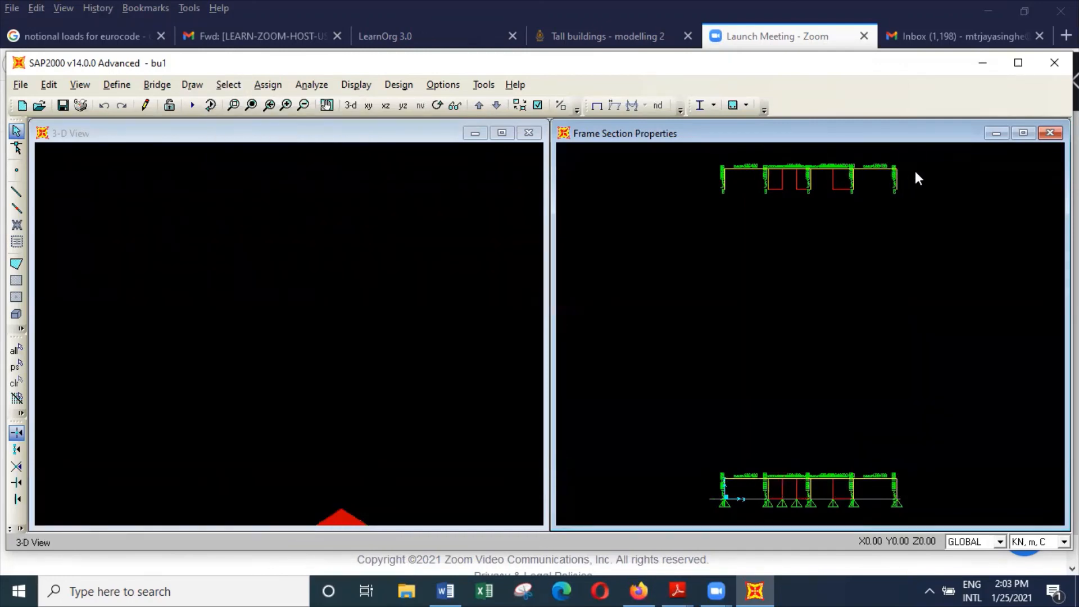
Step: Select the upper storey's columns and walls in the elevation and review the frame sections available for assignment without assigning one
drag(913, 178, 669, 180)
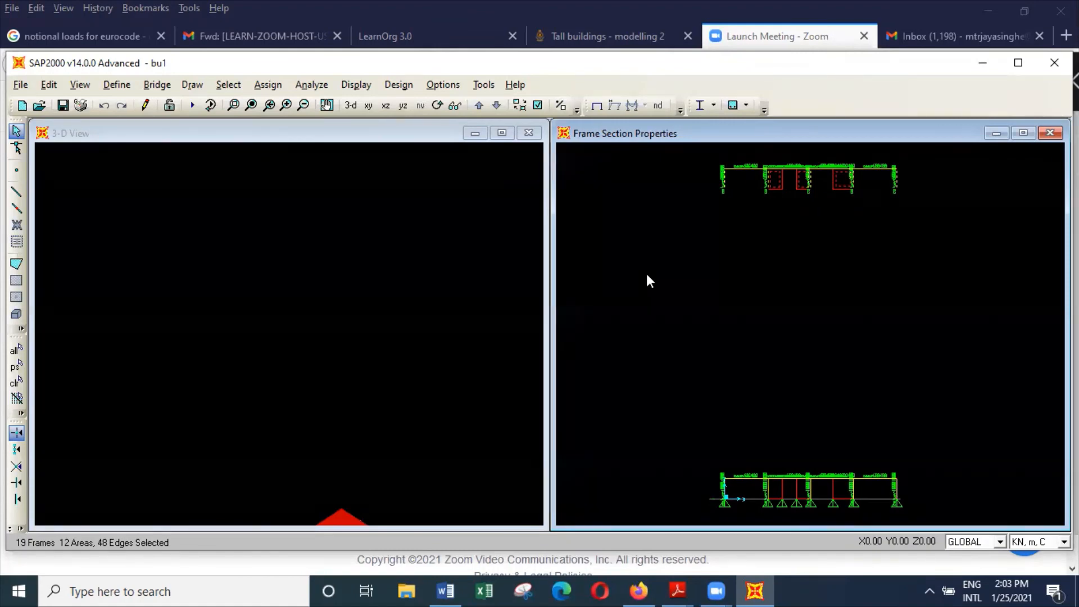
click(267, 84)
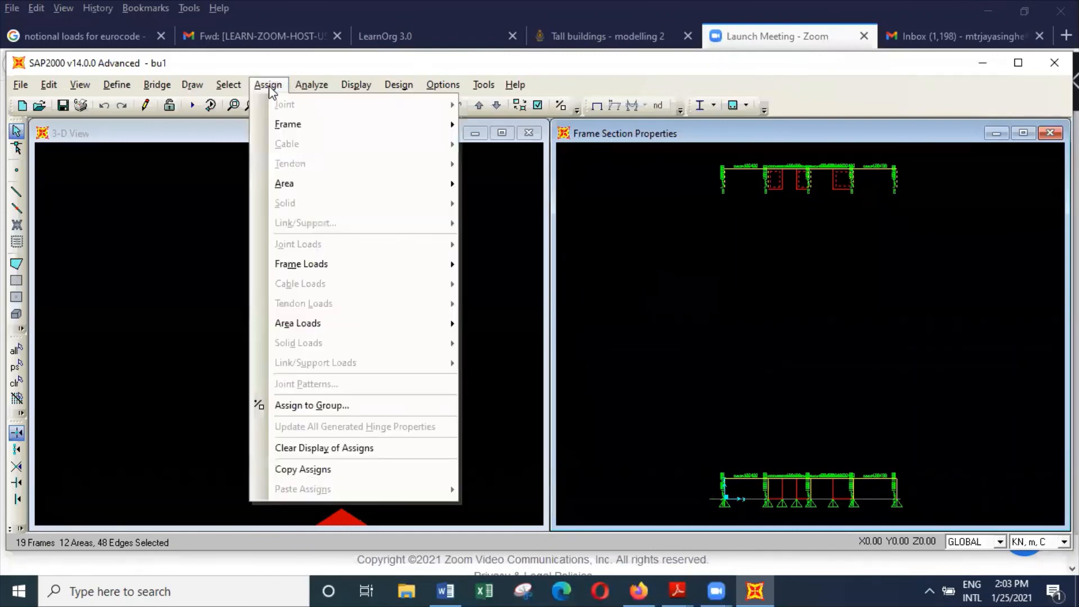
mouse_move(278, 124)
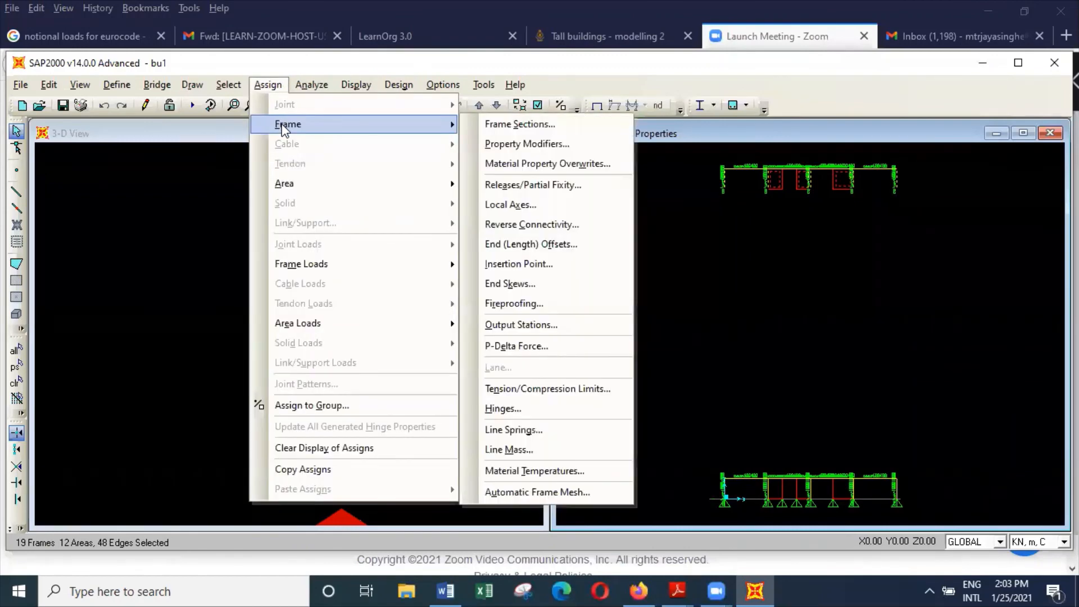
click(543, 125)
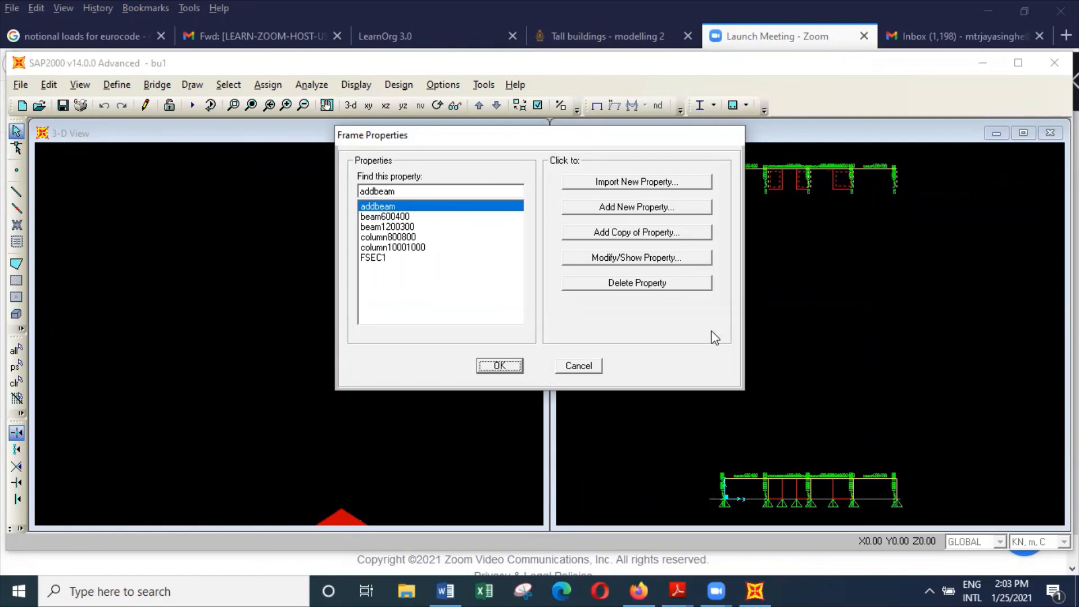
click(599, 366)
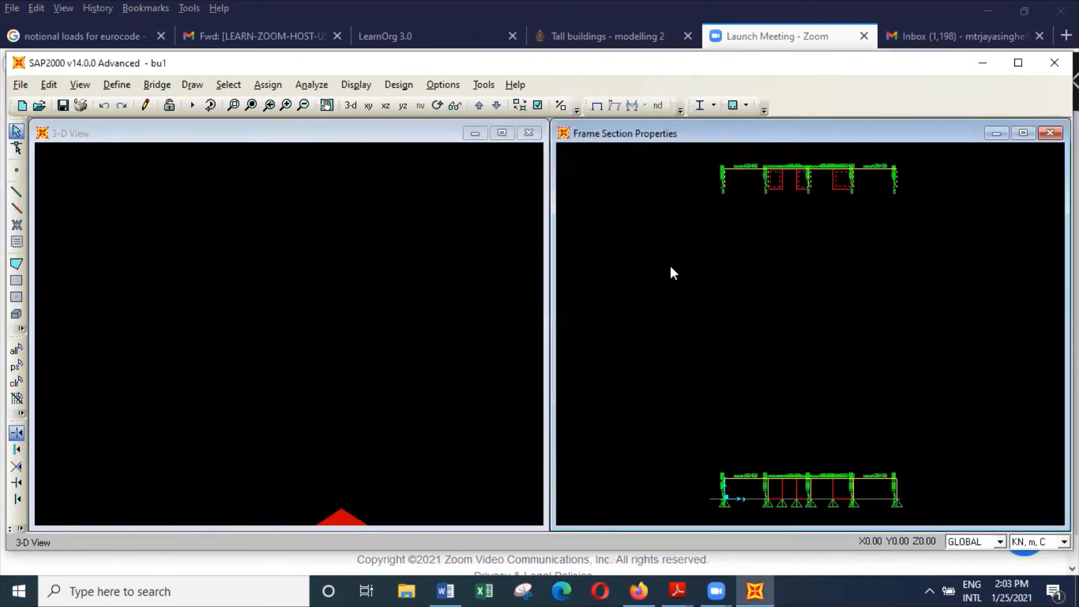
Step: Examine the section labels of the beams and columns at the upper storey's outer bay in the elevation
click(233, 105)
drag(709, 159, 770, 235)
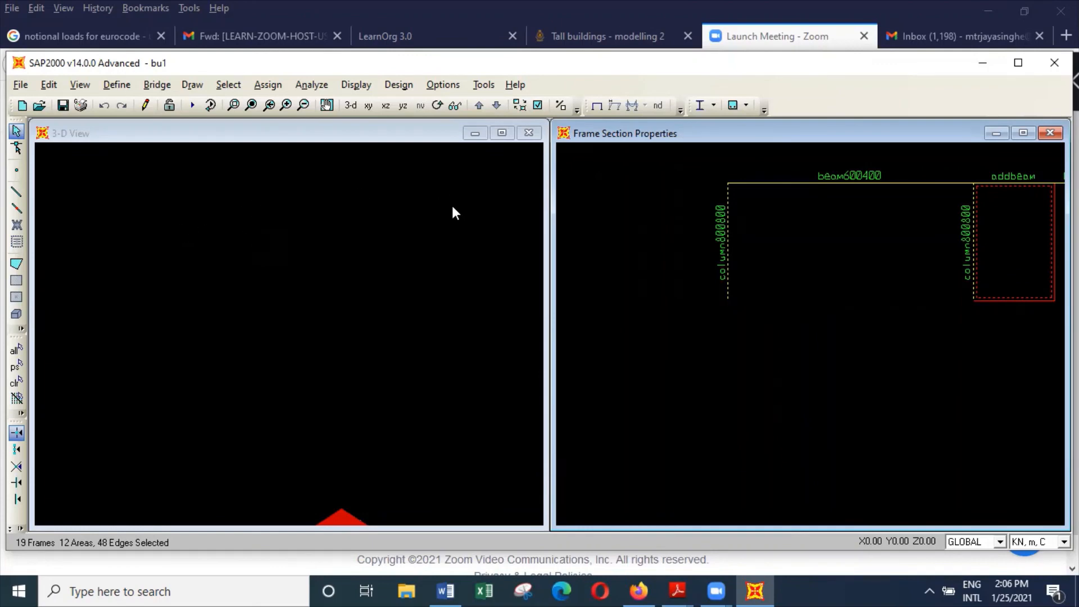
click(471, 30)
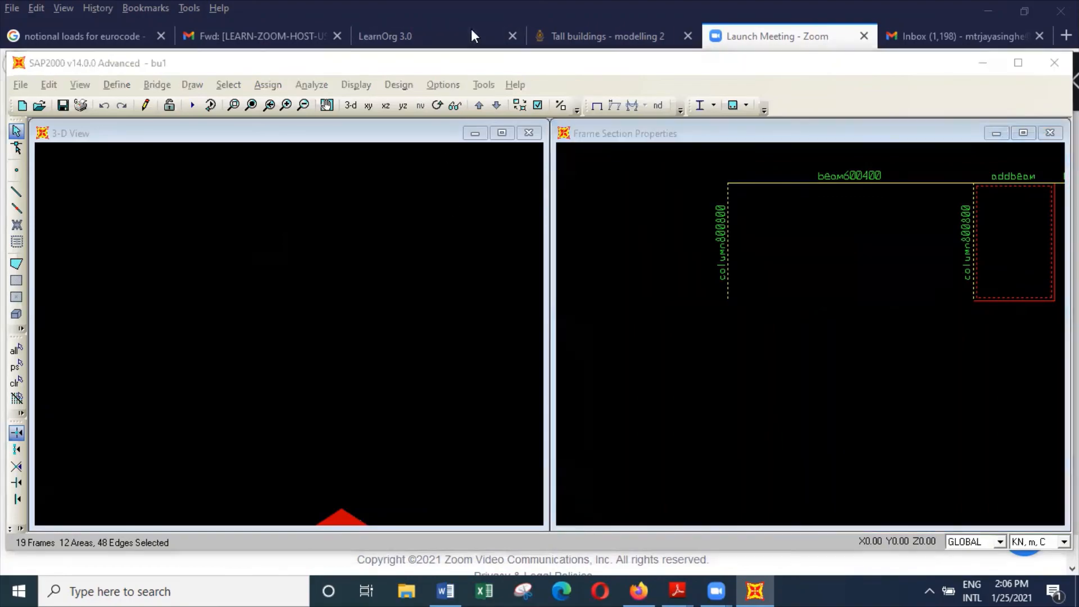